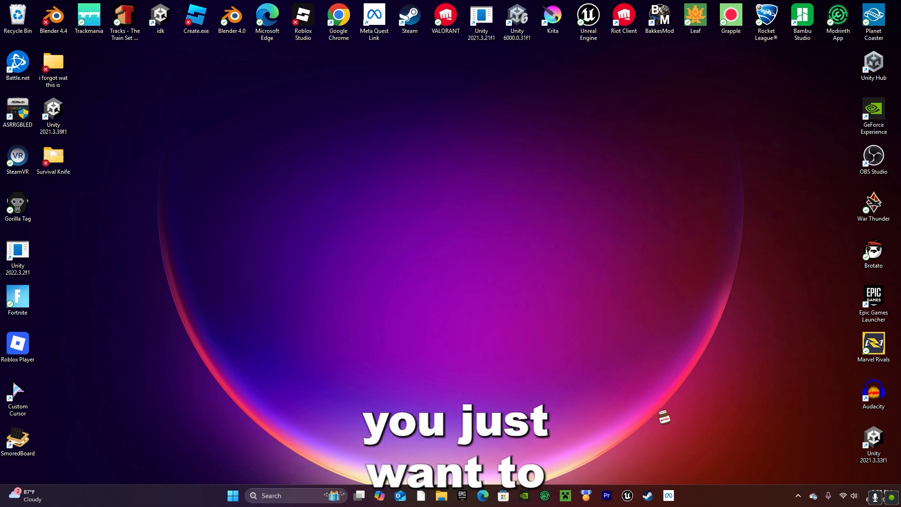
Open the GorillaTag_YOUTUBER_ENGINE_19 (2) Blender file from the GTAG THUMBNAILS folder
left_click(441, 496)
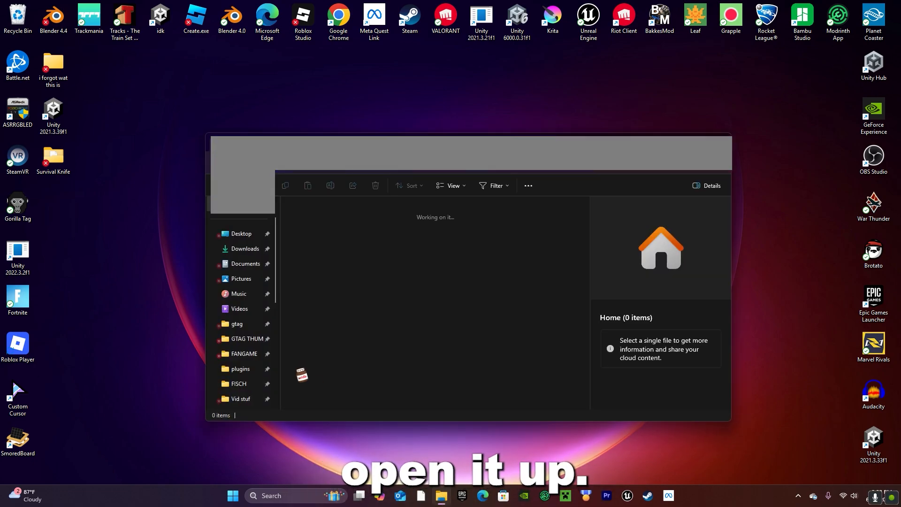
left_click(244, 338)
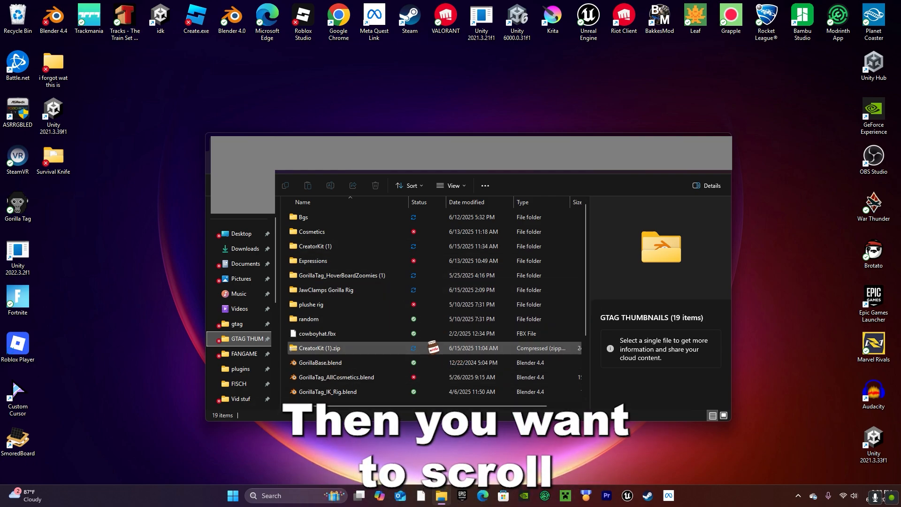
scroll(432, 346, "down", 2)
scroll(415, 357, "up", 1)
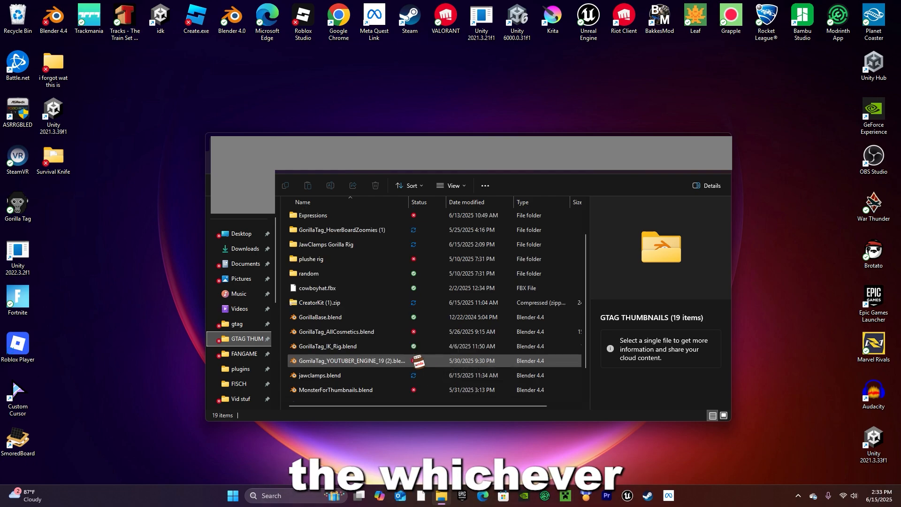
scroll(389, 345, "down", 1)
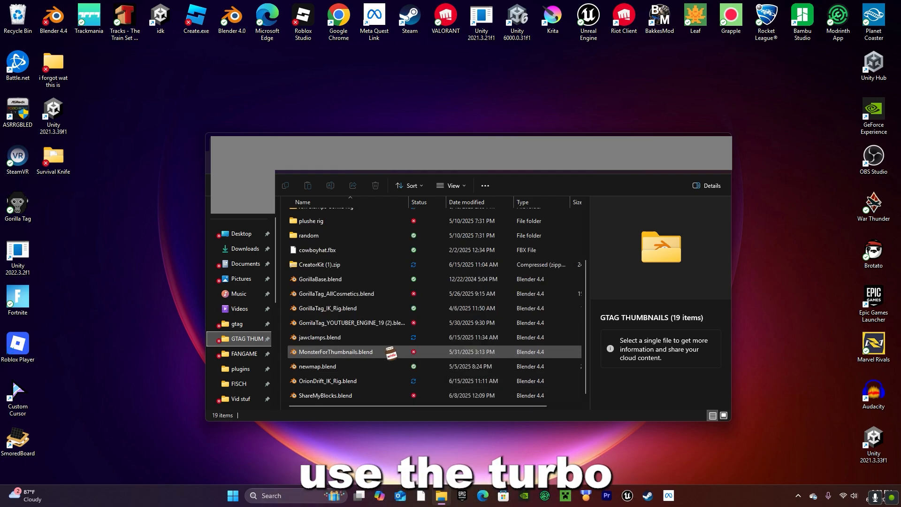
left_click(381, 324)
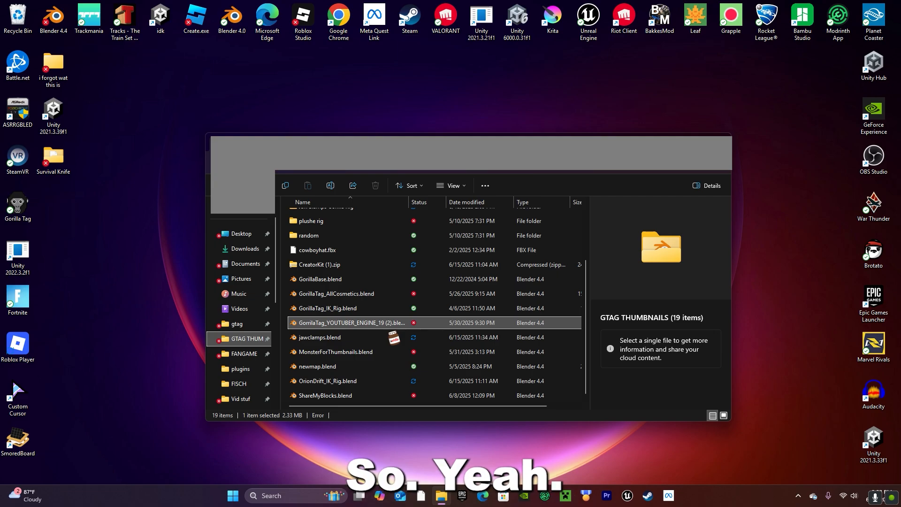
double_click(390, 324)
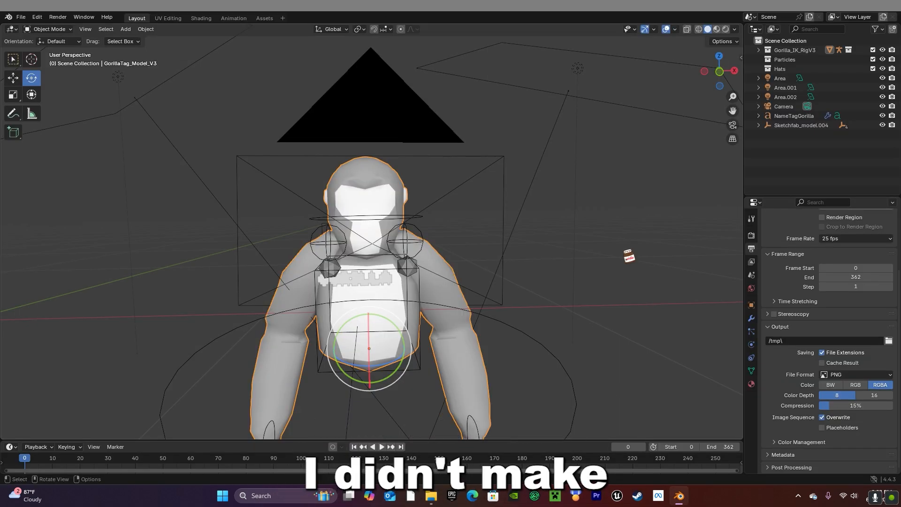
Switch the 3D viewport to rendered shading so the gorilla model shows its materials
mouse_move(629, 256)
middle_mouse_down()
mouse_move(539, 241)
mouse_move(519, 199)
mouse_move(458, 251)
mouse_move(403, 235)
mouse_move(469, 156)
mouse_move(179, 147)
mouse_move(406, 229)
mouse_move(446, 211)
middle_mouse_up()
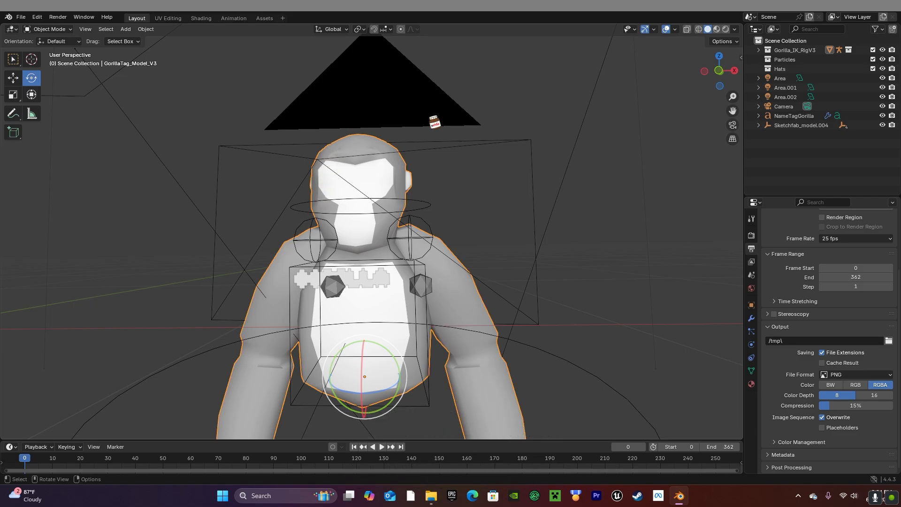
left_click(726, 29)
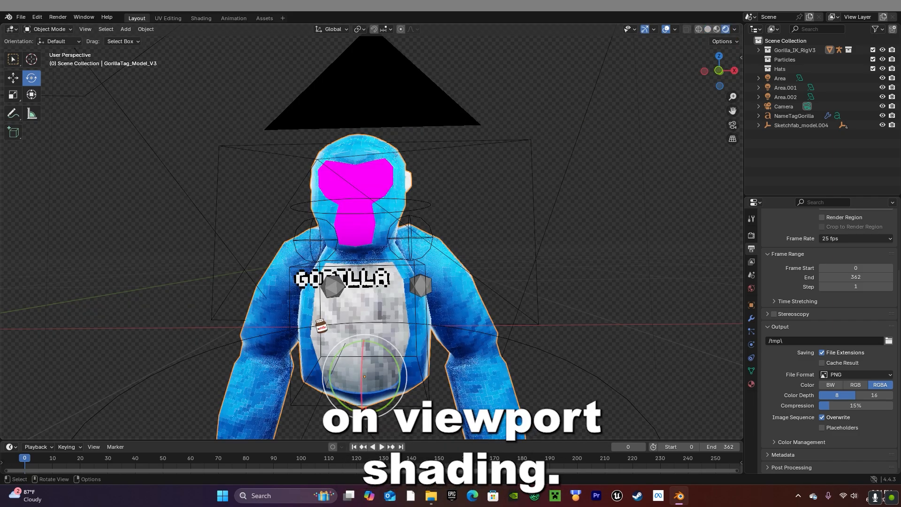
middle_click_drag(322, 325, 364, 350)
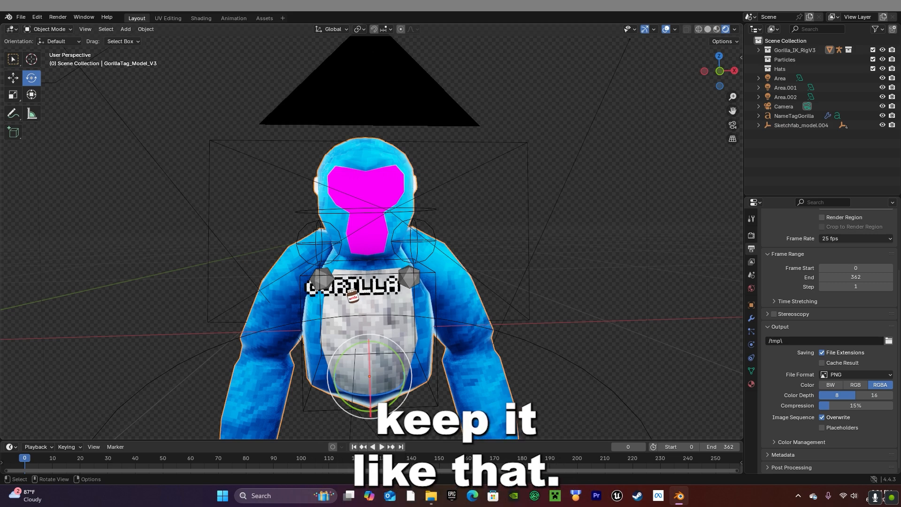
Enter Edit Mode on the gorilla's chest name tag and replace its text with a name in capital letters
left_click(352, 293)
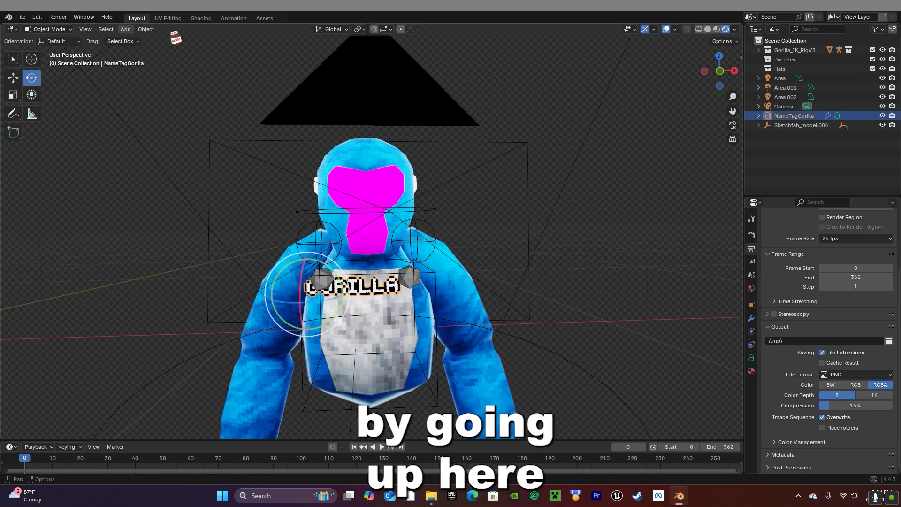
left_click(45, 29)
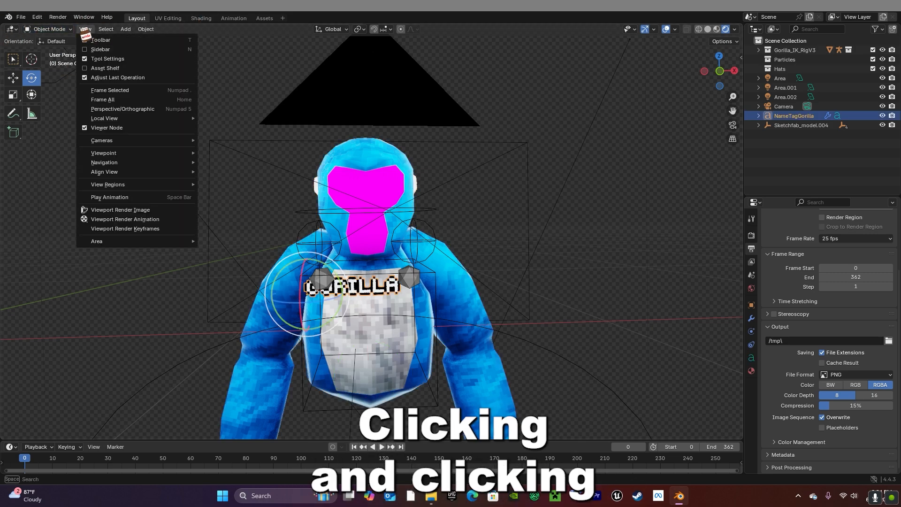
left_click(53, 51)
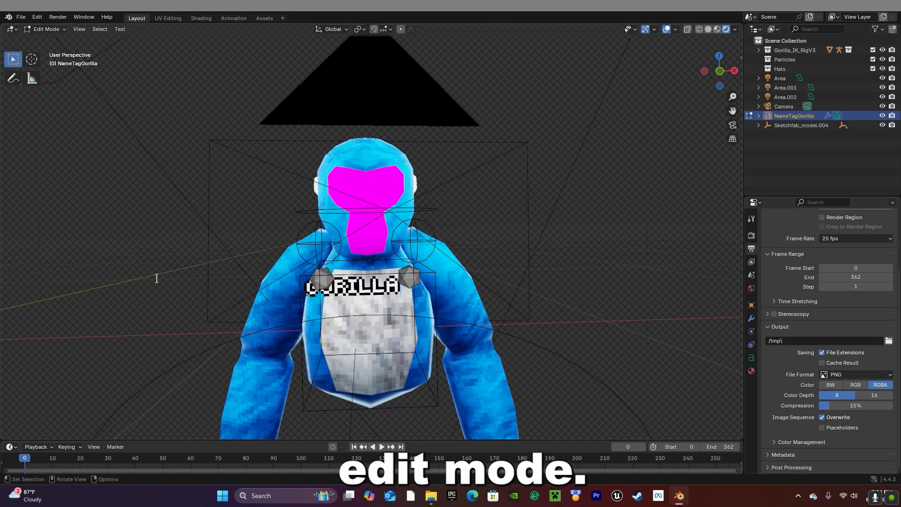
key("ctrl+a")
type("asd")
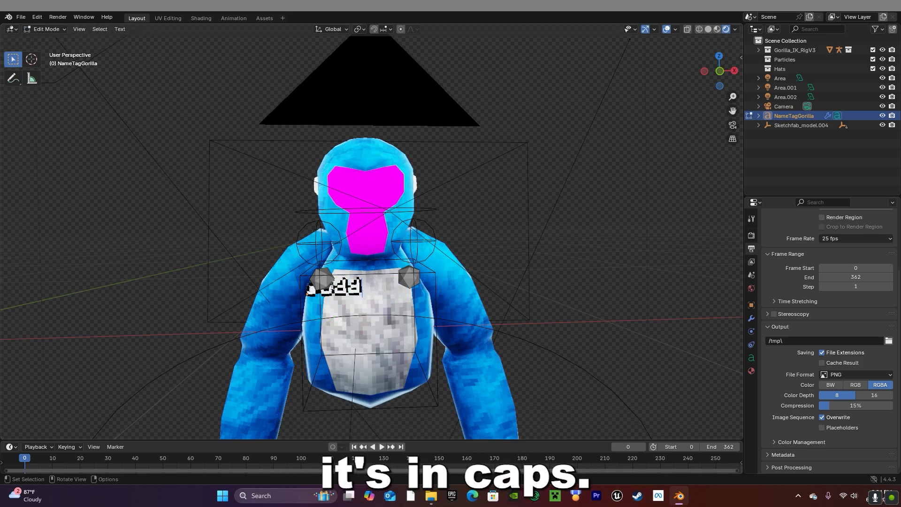
key("ctrl+a")
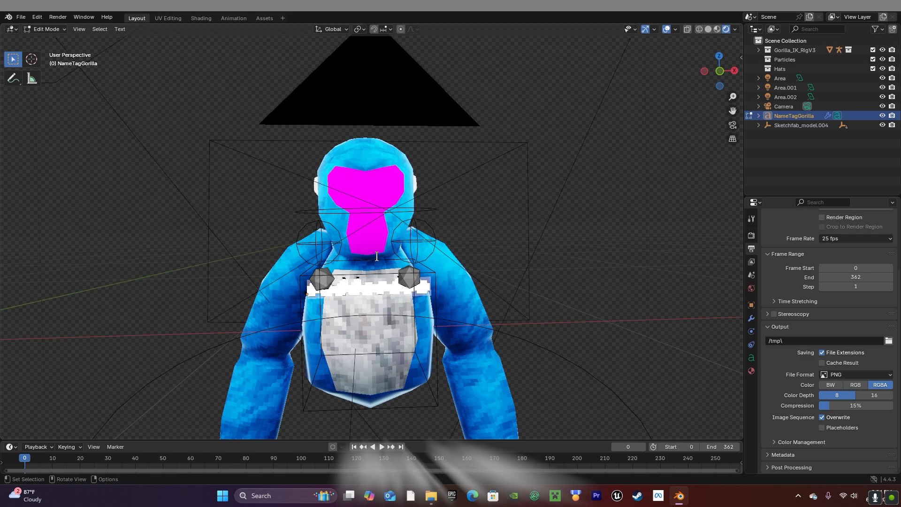
type("H")
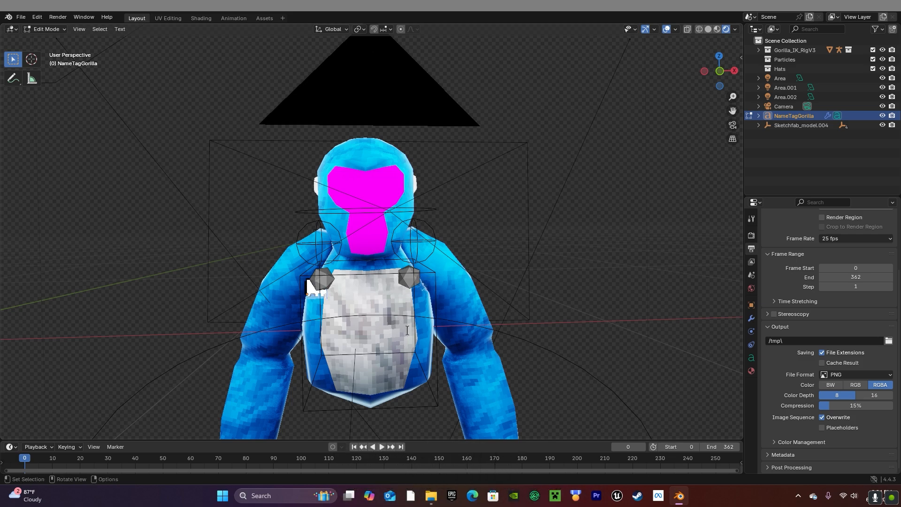
key("ctrl+a")
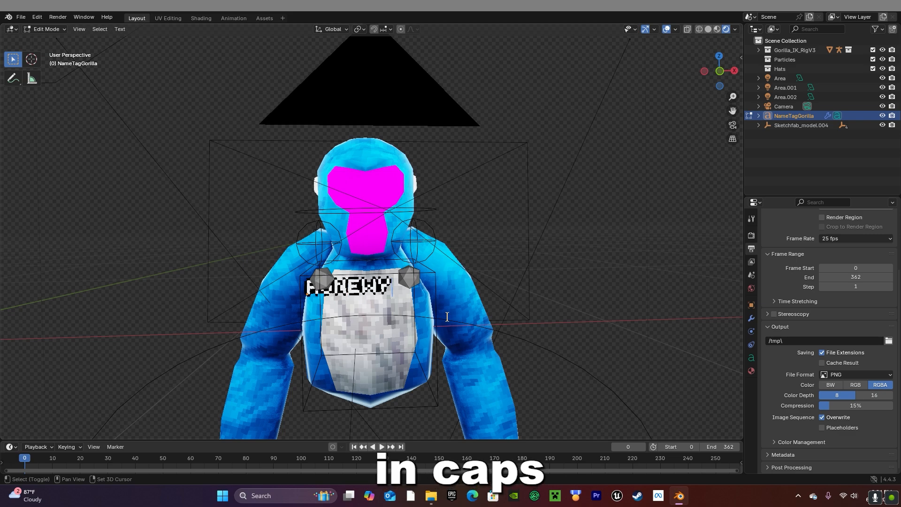
key("BackSpace")
type("T")
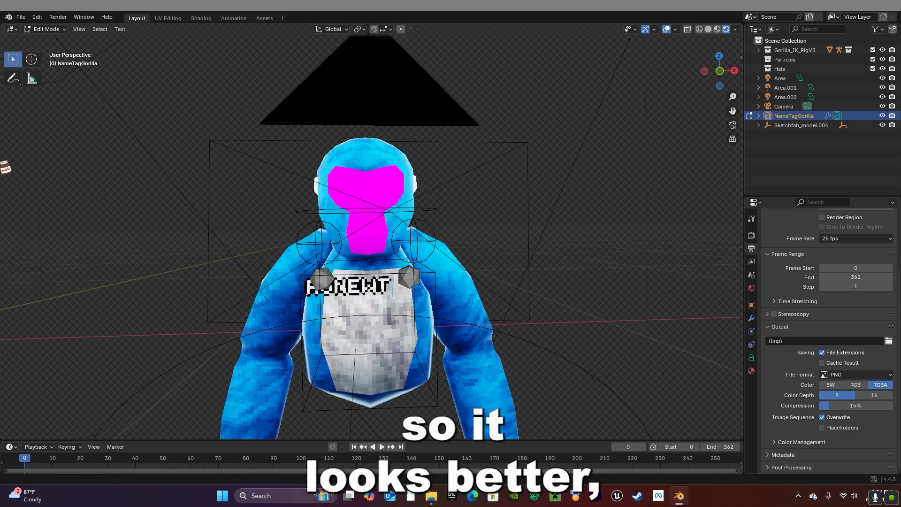
Return to Object Mode and delete the name tag from the gorilla's chest
key("Tab")
key("Delete")
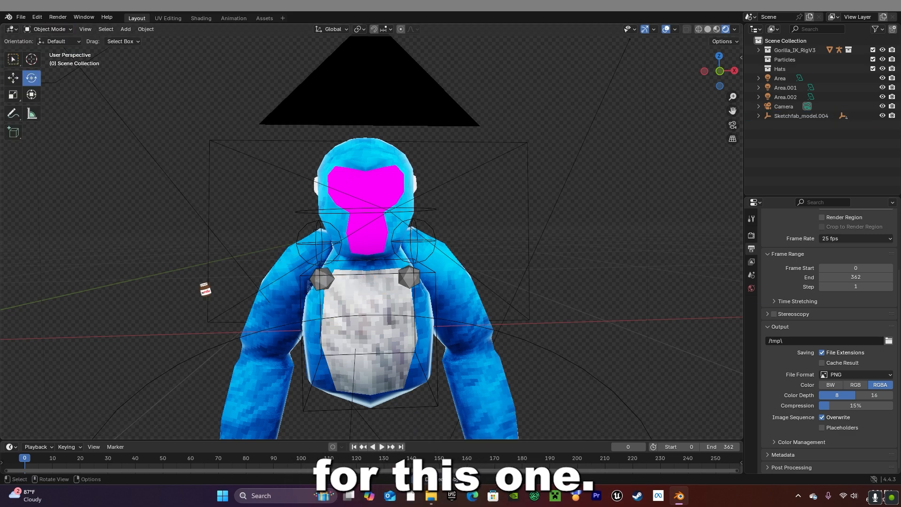
Activate the Move tool and resize the viewport toolbar to a single column
left_click(13, 78)
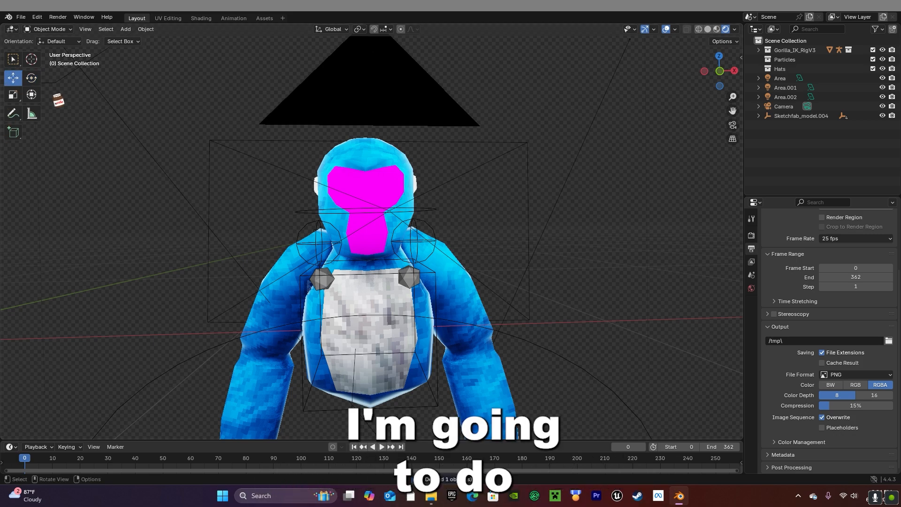
left_click_drag(41, 93, 5, 94)
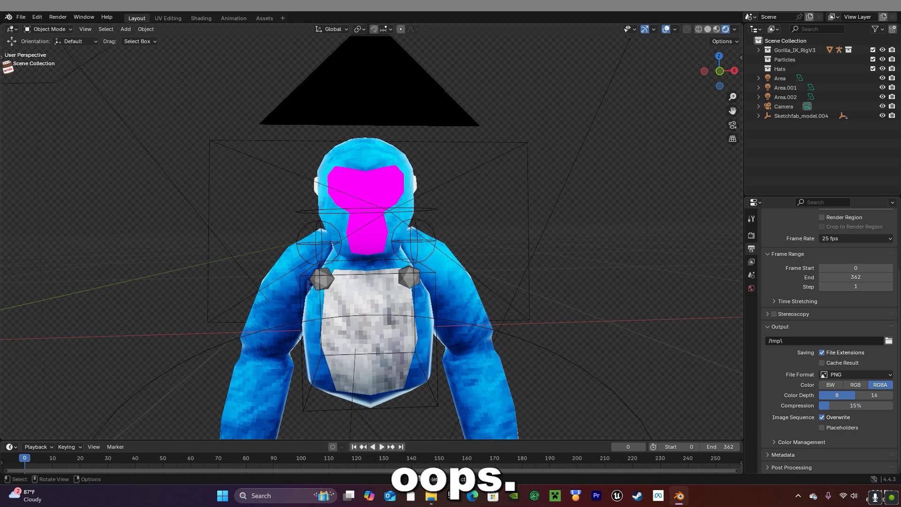
left_click(2, 58)
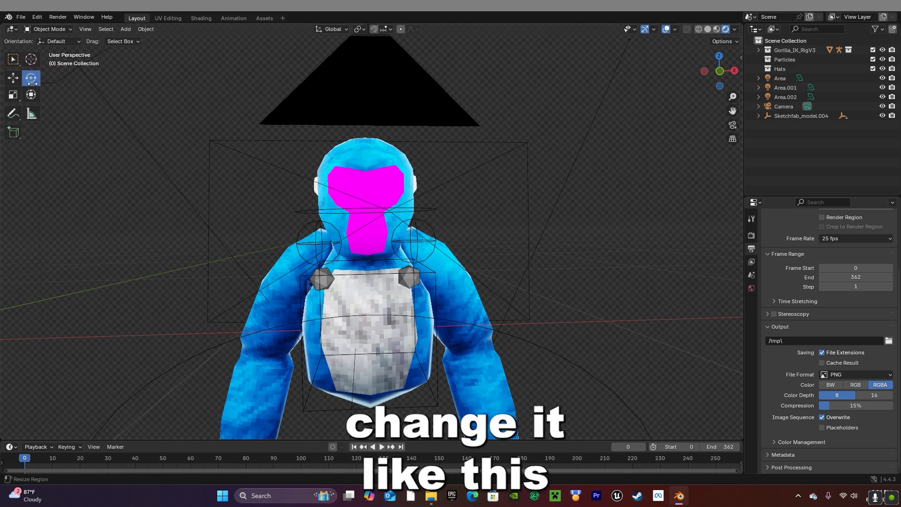
left_click_drag(45, 89, 40, 104)
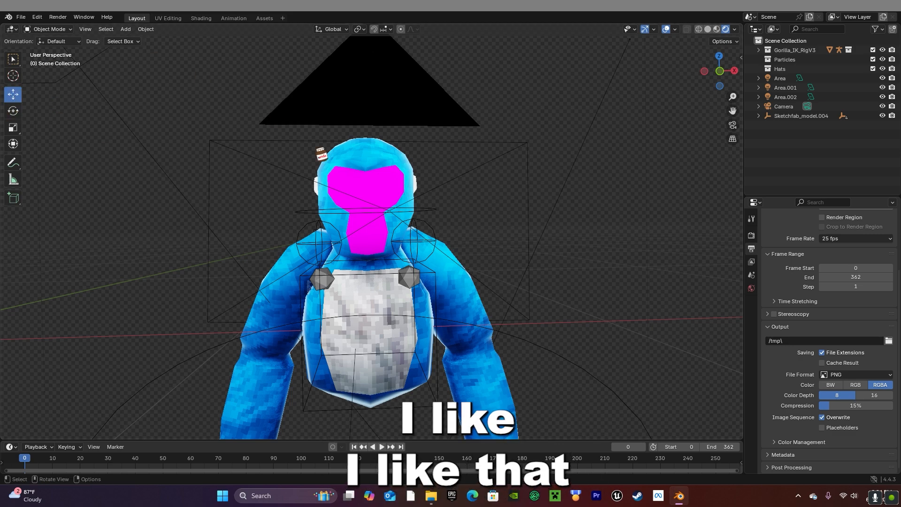
Change the PrimaryColor of the gorilla model's Primary_Color material to red, #FF0100FF
left_click(370, 180)
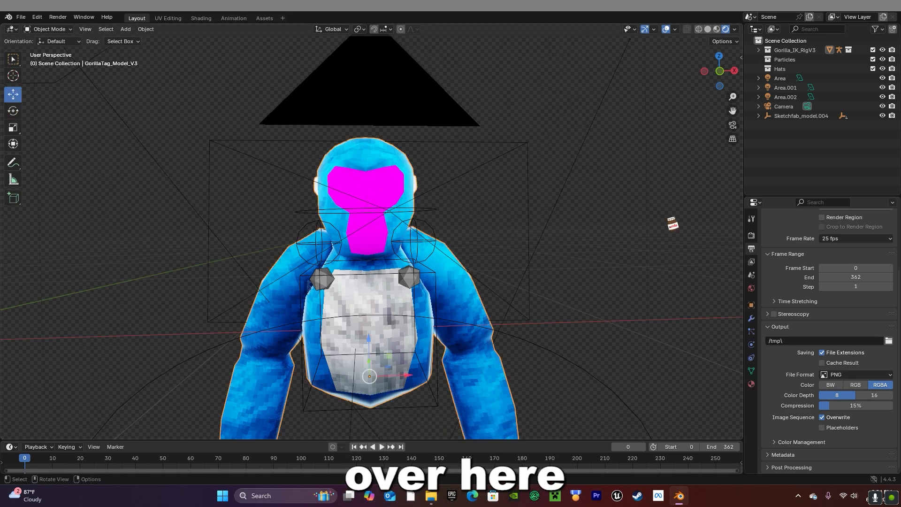
left_click(752, 384)
scroll(803, 324, "up", 4)
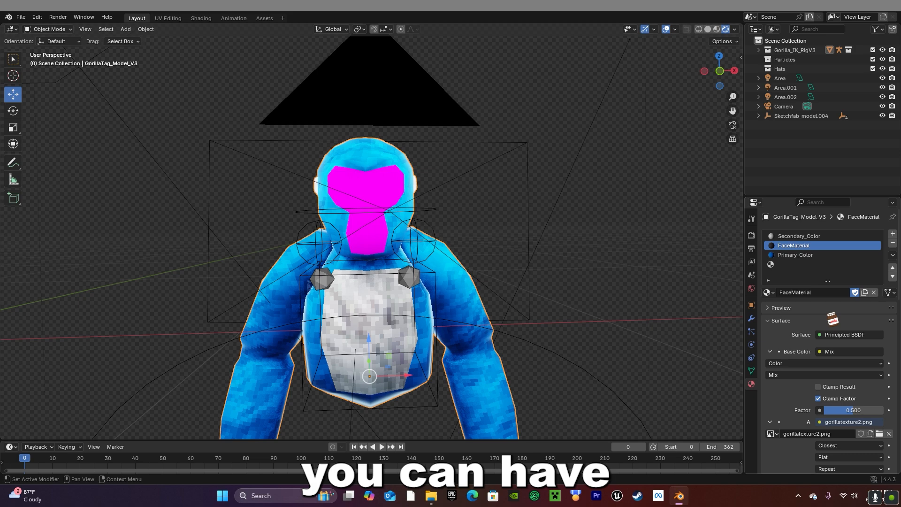
left_click(803, 254)
left_click(840, 351)
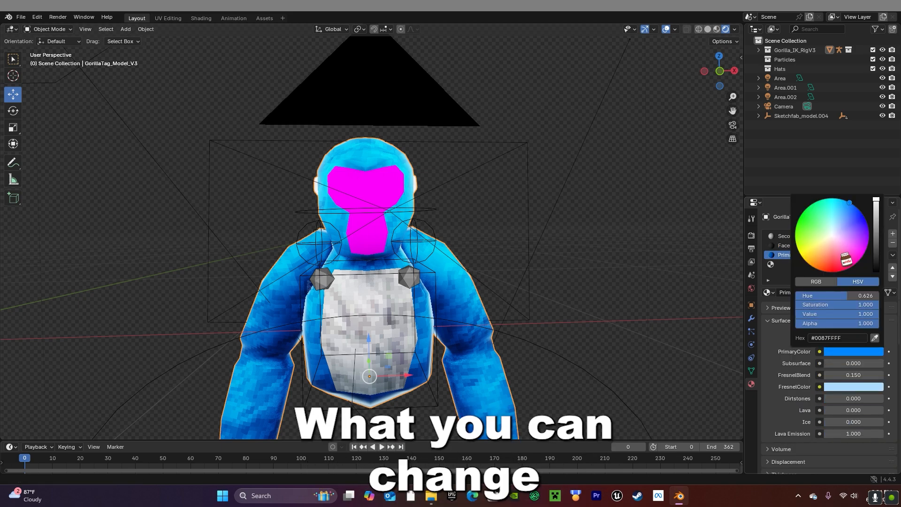
left_click(845, 270)
left_click_drag(845, 269, 830, 272)
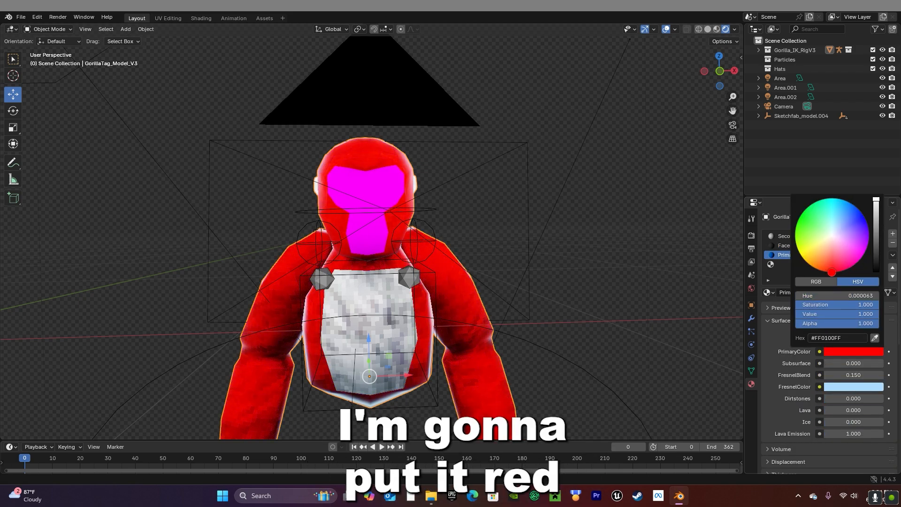
Unlink the gorillatexture2.png image from the base color of the gorilla's FaceMaterial
left_click(799, 236)
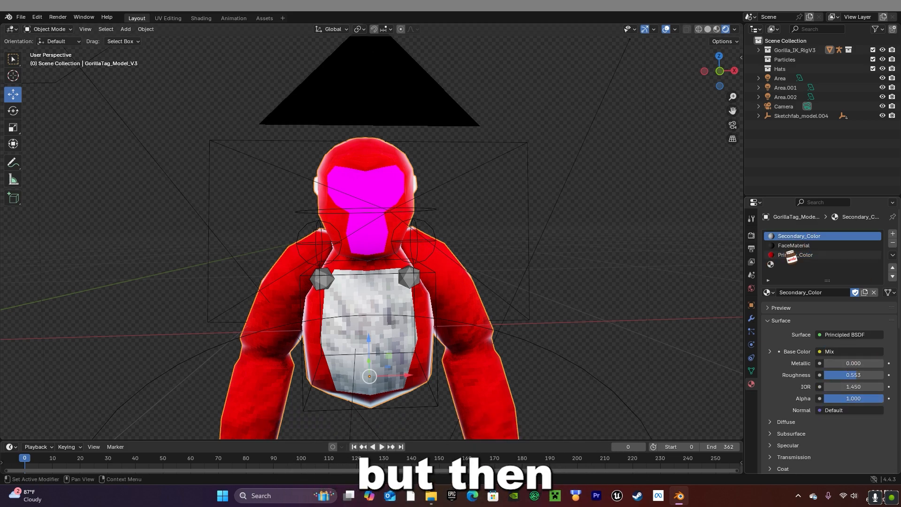
left_click(793, 245)
scroll(862, 389, "down", 2)
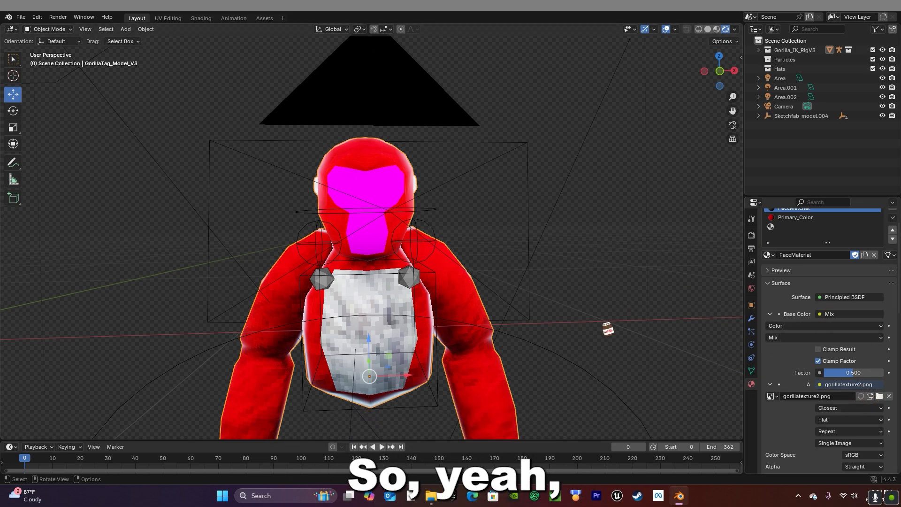
left_click(889, 396)
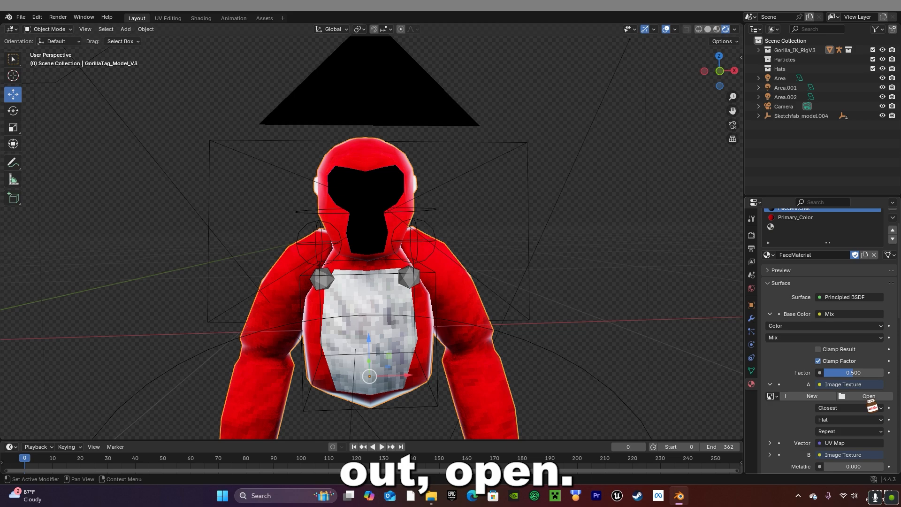
Search the Expressions folder for "7." and load 7.0.webp as the image texture of the gorilla's FaceMaterial base color
left_click(868, 397)
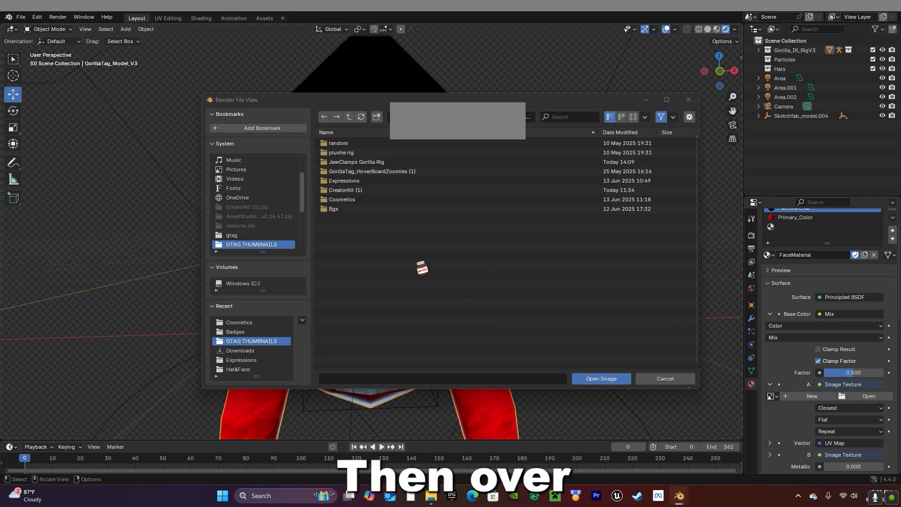
left_click(359, 182)
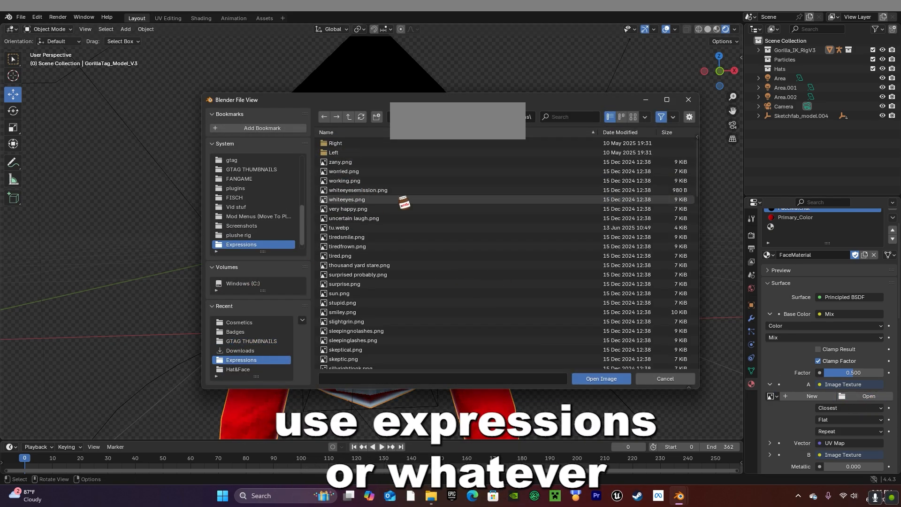
scroll(403, 203, "down", 15)
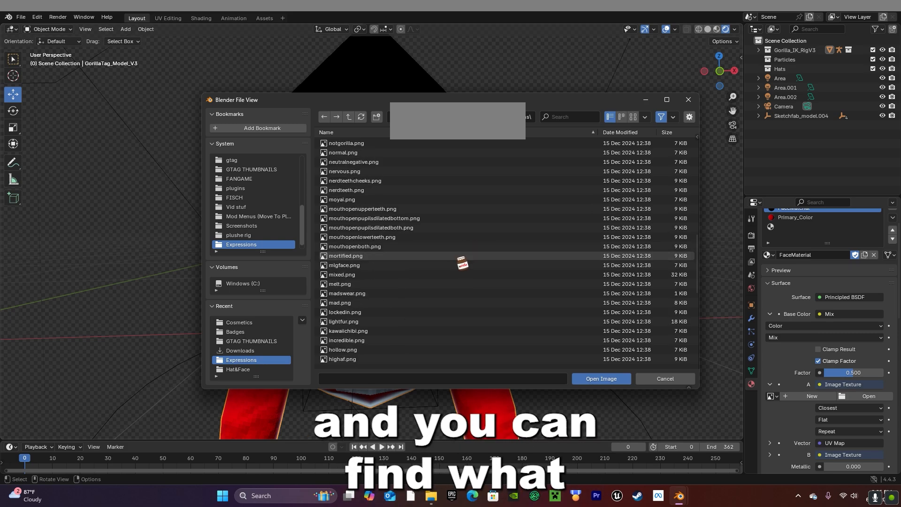
scroll(469, 252, "up", 10)
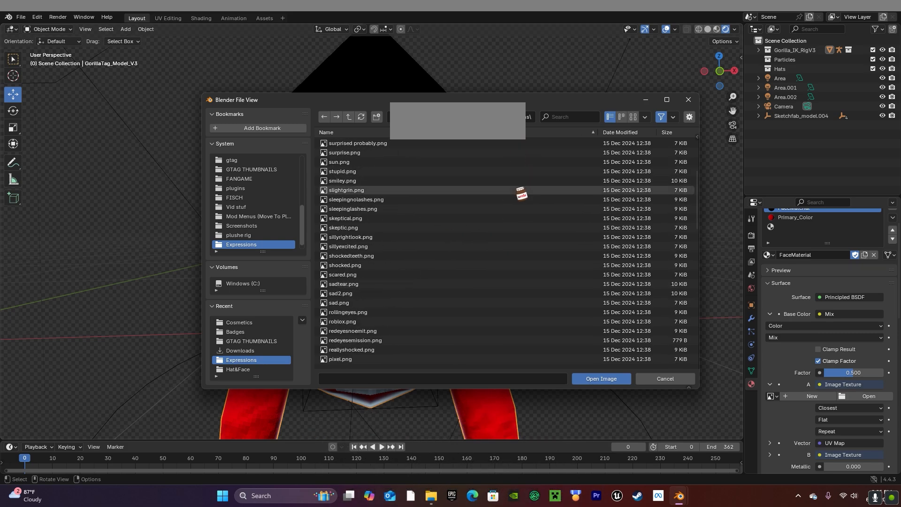
scroll(519, 192, "up", 5)
left_click(563, 120)
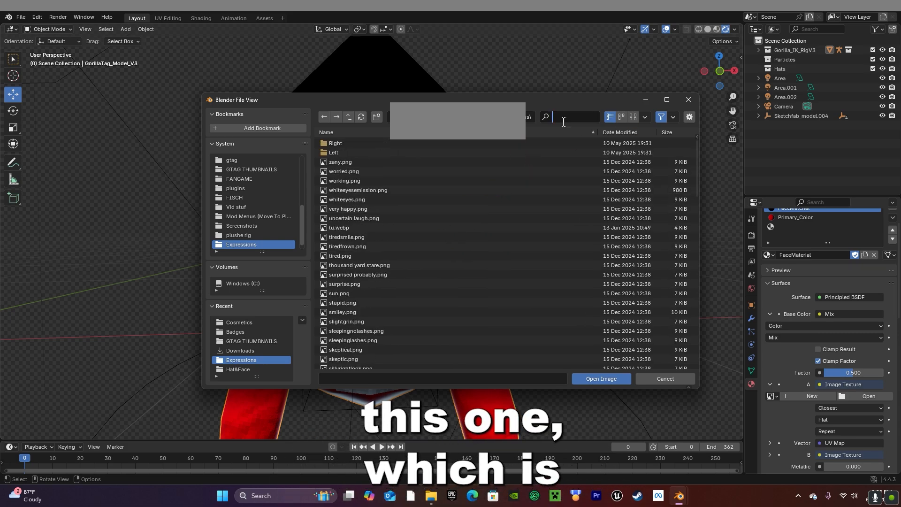
type("7.")
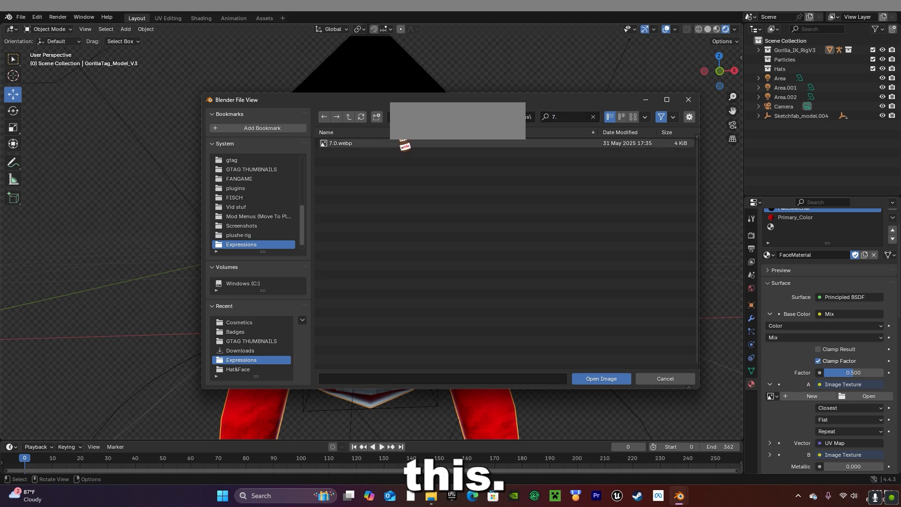
double_click(402, 143)
middle_click_drag(401, 220, 396, 218)
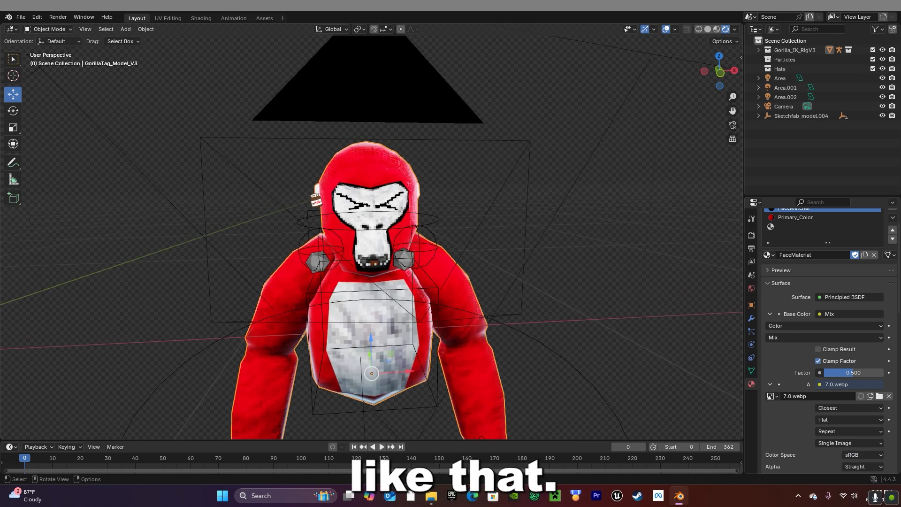
scroll(407, 193, "up", 1)
Import the FBX model cowboyhat.fbx from the GTAG THUMBNAILS folder
left_click(20, 18)
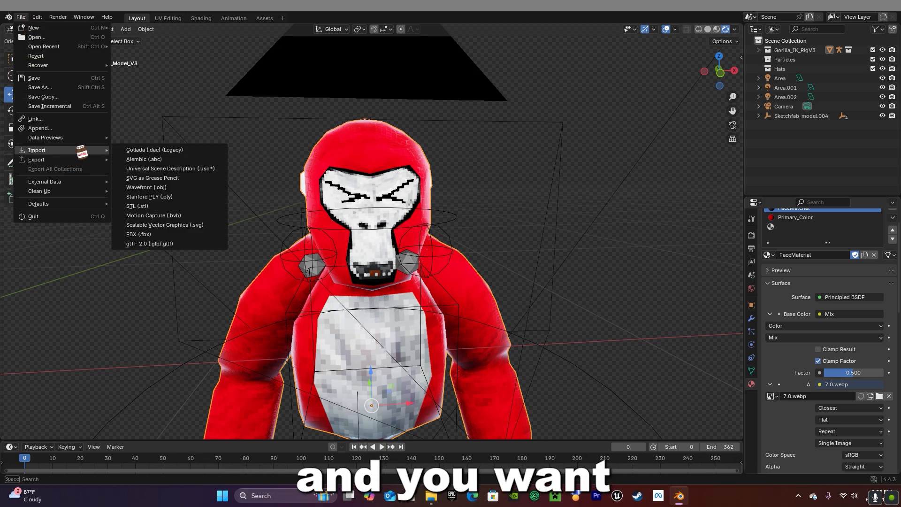
mouse_move(38, 151)
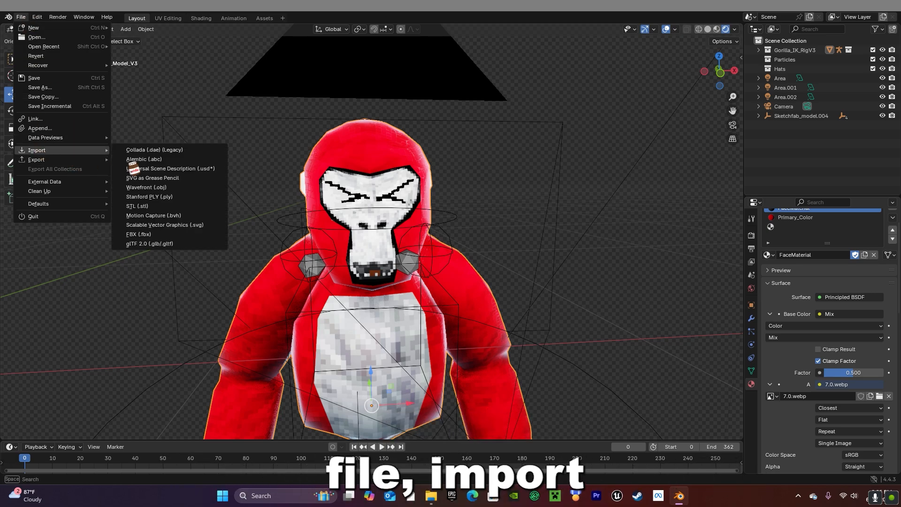
left_click(166, 235)
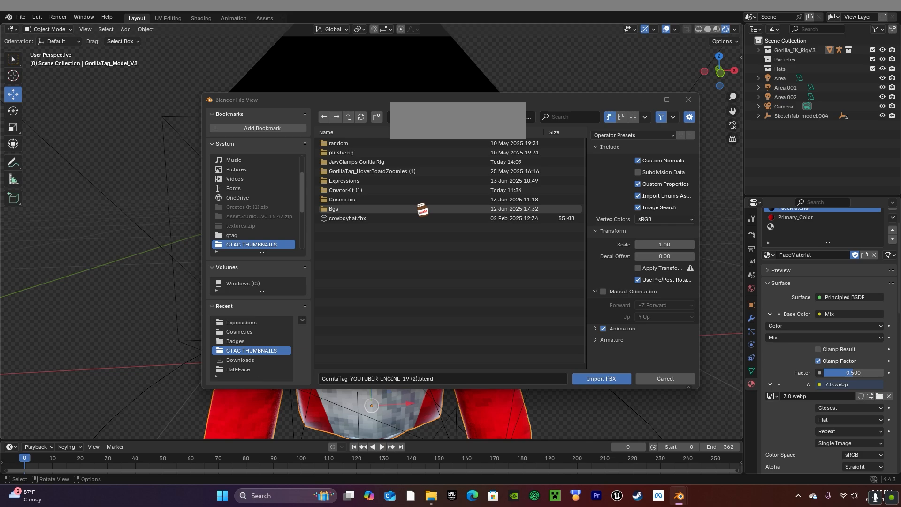
double_click(370, 219)
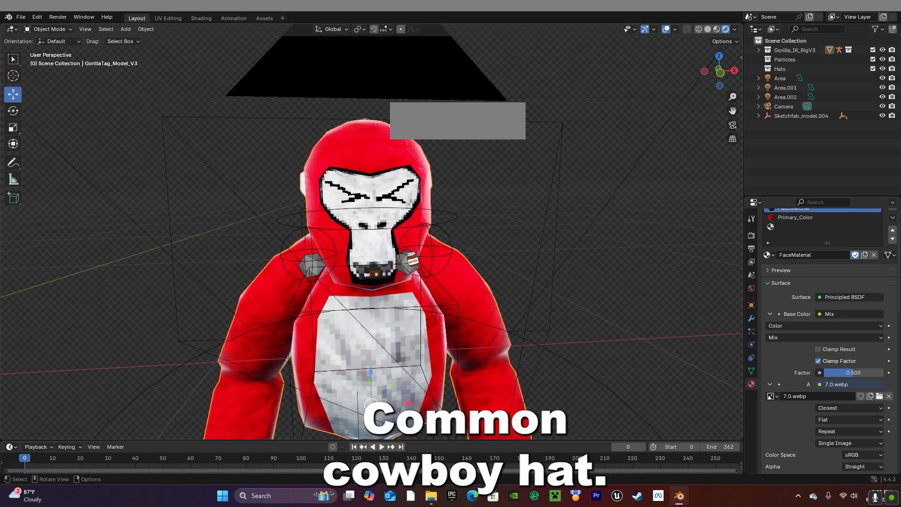
scroll(415, 268, "down", 2)
scroll(415, 268, "down", 2)
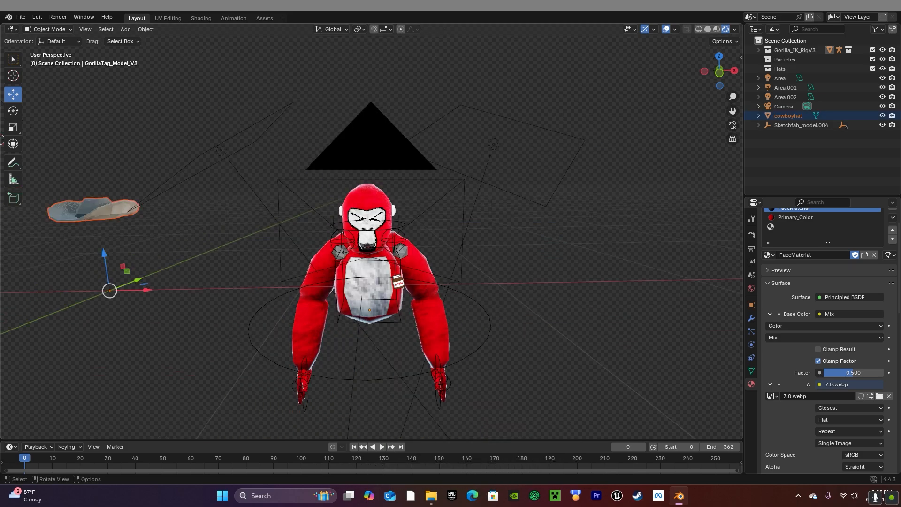
Move the cowboy hat about 1.338 m along the X axis to the gorilla's head and scale it by about 1.324
key("g")
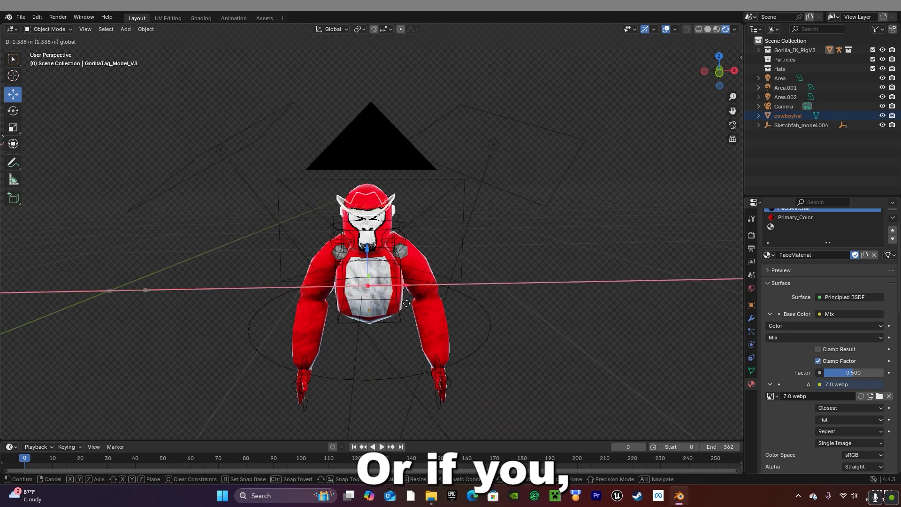
left_click(406, 303)
key("s")
left_click(419, 304)
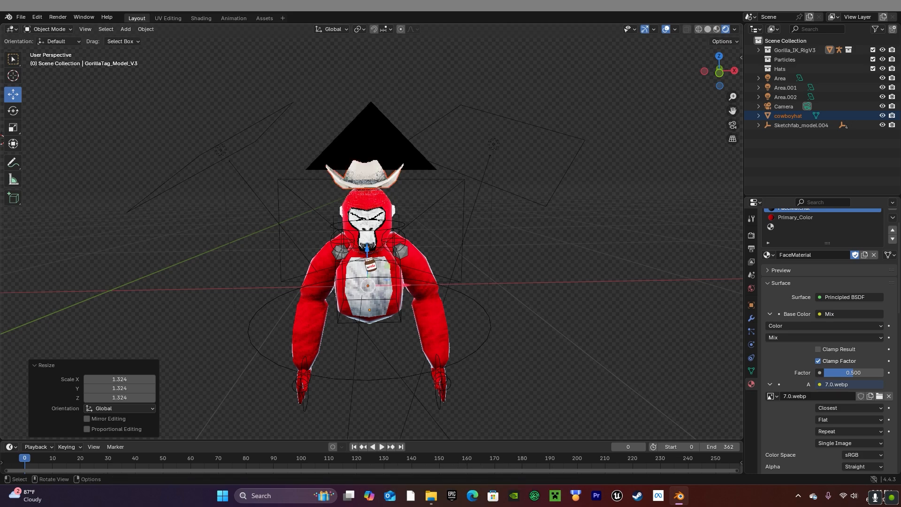
Scale the cowboy hat by about 1.173, lower it onto the head and shift it about -0.0066 m along X
left_click_drag(366, 258, 366, 270)
scroll(378, 268, "up", 2)
key("s")
left_click(420, 266)
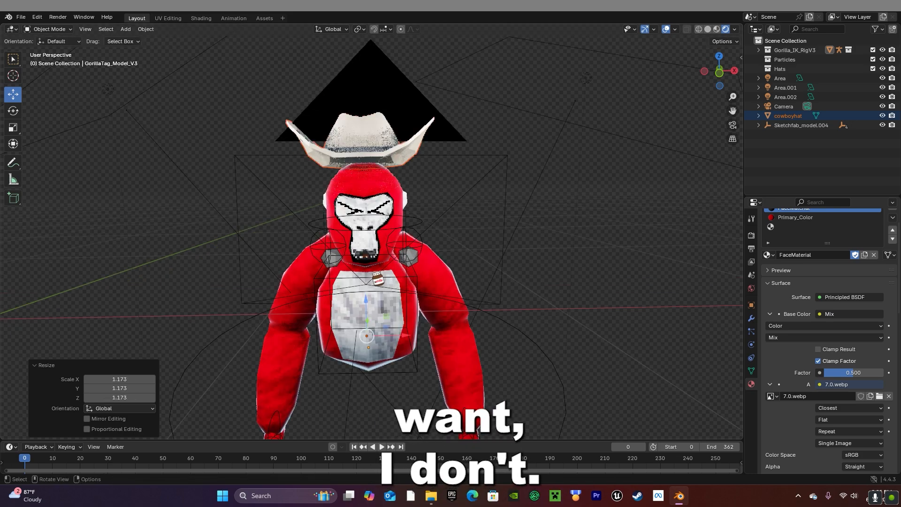
left_click_drag(363, 315, 400, 350)
left_click(359, 157)
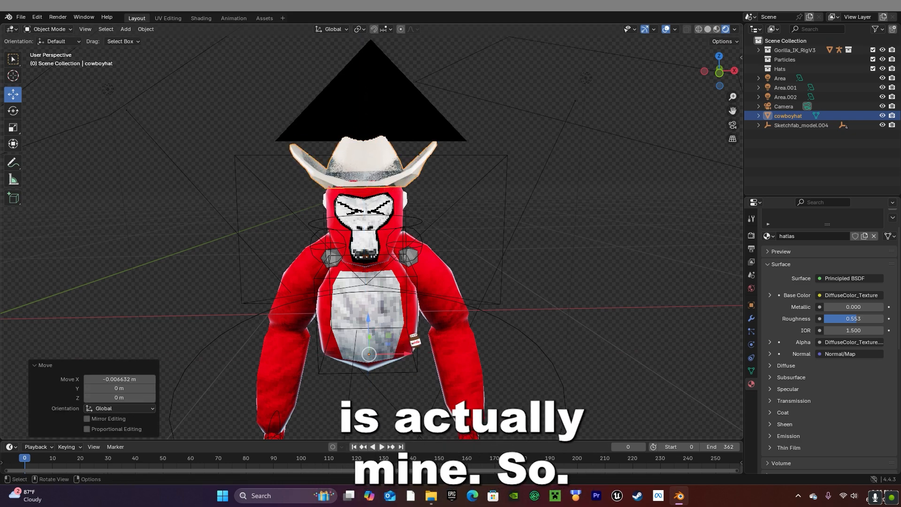
Check the cowboy hat from the side, scale it by about 1.034 and lower it about 0.0134 m
middle_click_drag(406, 336, 494, 337)
key("s")
left_click(440, 313)
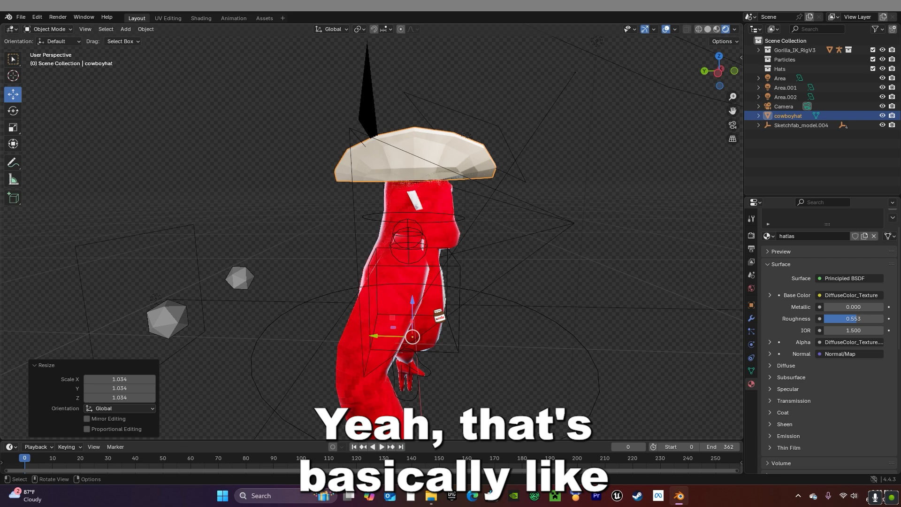
left_click_drag(412, 300, 412, 306)
middle_click_drag(412, 307, 322, 328)
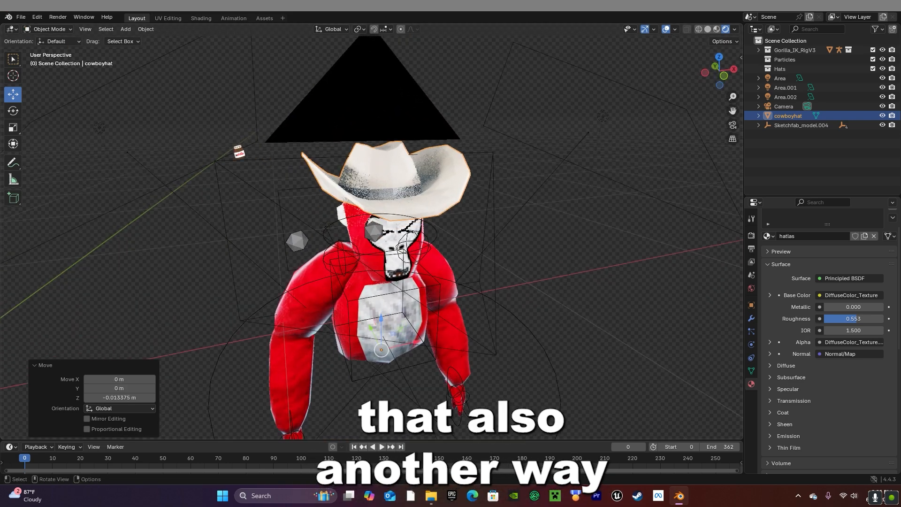
Unlink the DiffuseColor_Texture image from the base color of the cowboy hat's hatlas material
left_click(19, 17)
scroll(823, 317, "up", 2)
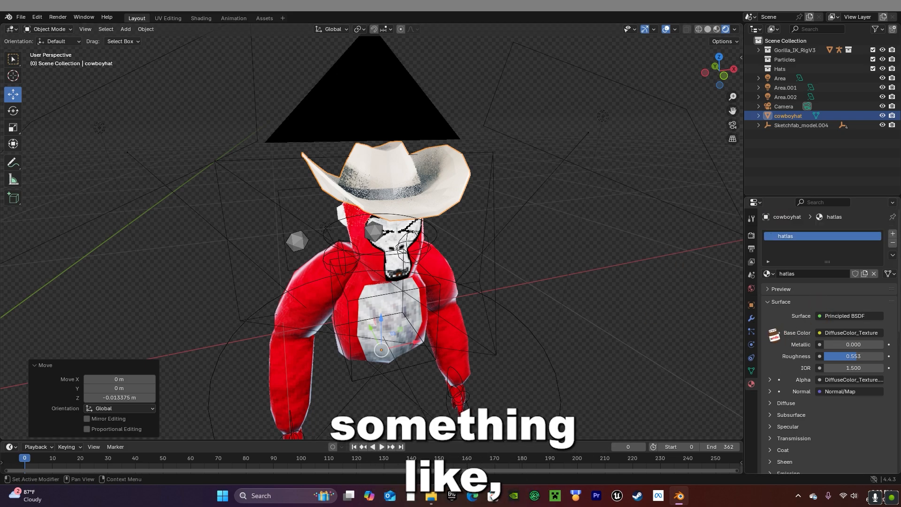
left_click(770, 332)
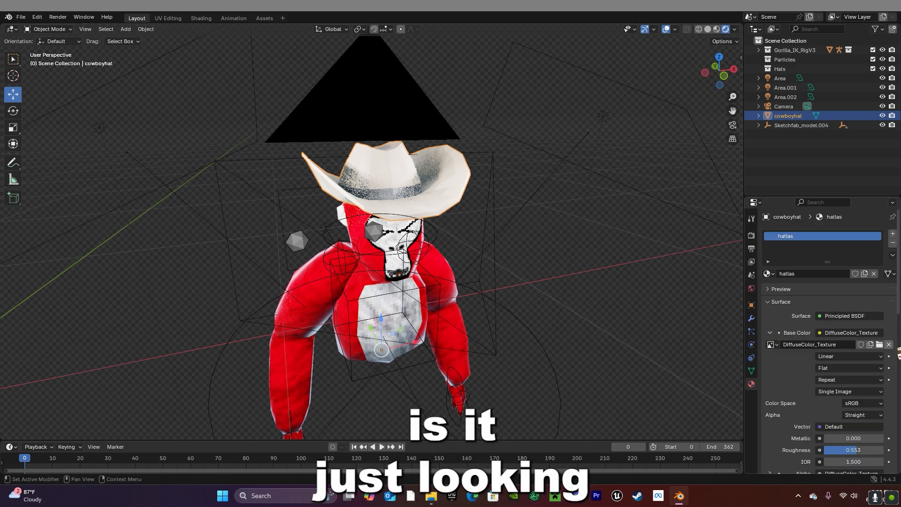
left_click(888, 345)
mouse_move(718, 316)
middle_mouse_down()
mouse_move(555, 268)
mouse_move(583, 316)
mouse_move(479, 263)
mouse_move(376, 173)
mouse_move(539, 256)
mouse_move(609, 321)
middle_mouse_up()
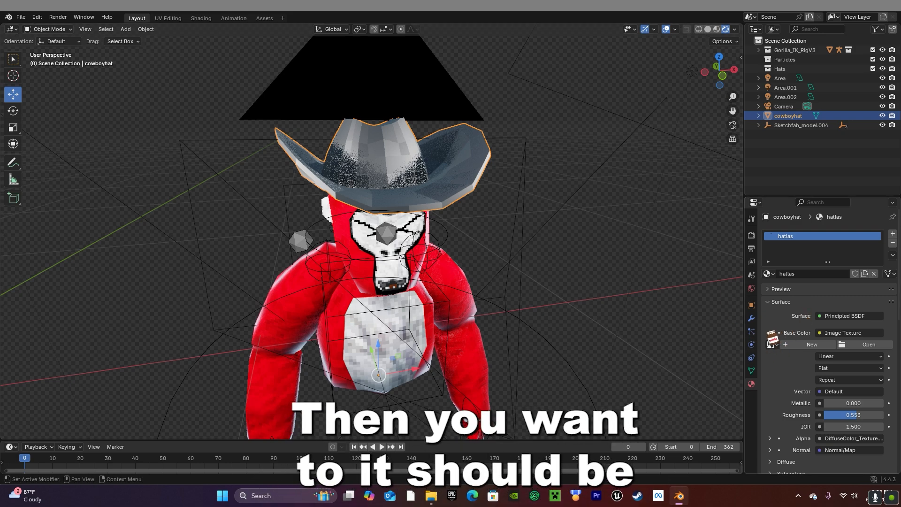
Load hatlas.png from the Cosmetics folder as the base color image of the cowboy hat's material
left_click(769, 332)
left_click(769, 332)
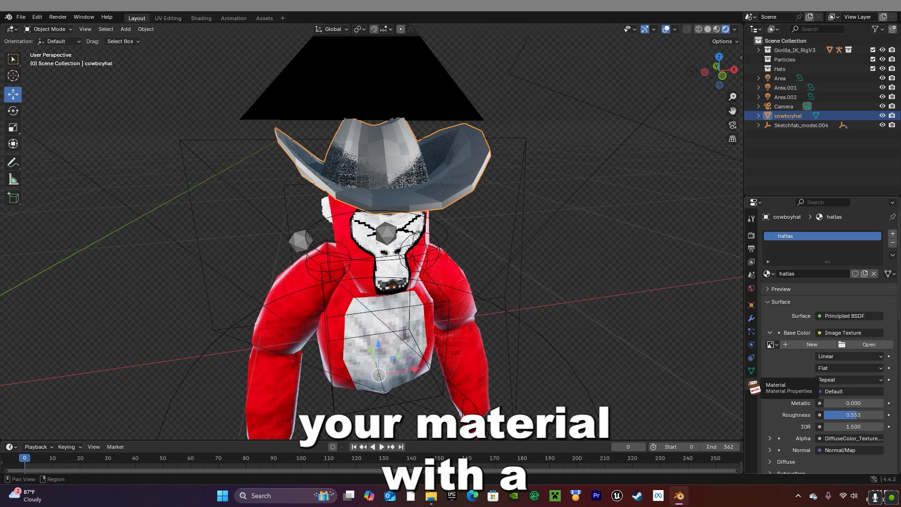
left_click(840, 346)
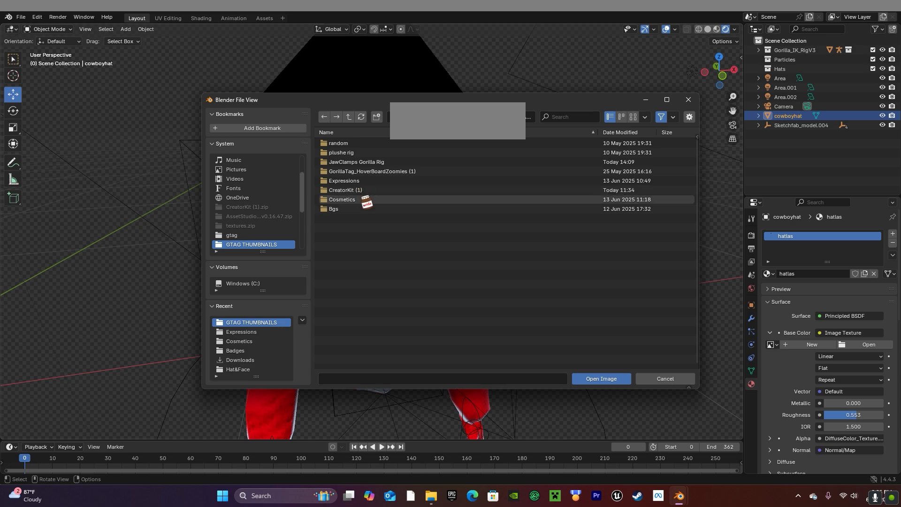
double_click(361, 200)
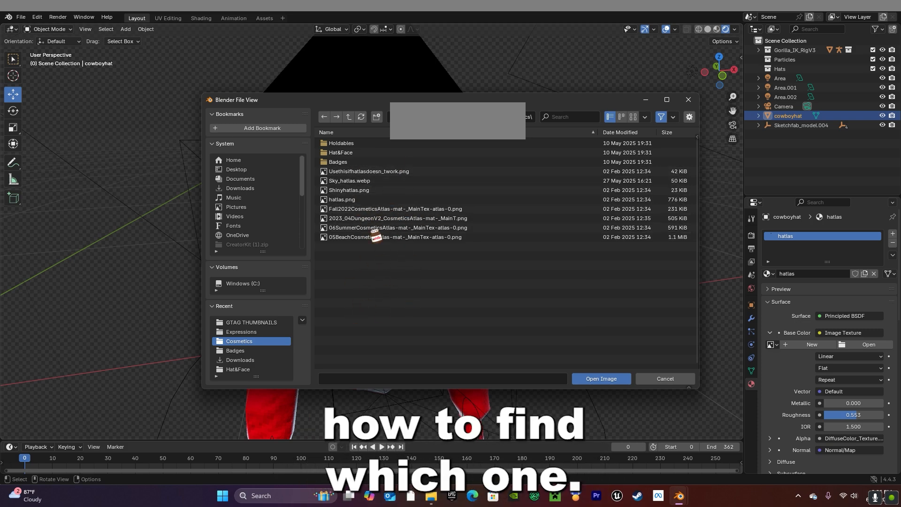
double_click(347, 200)
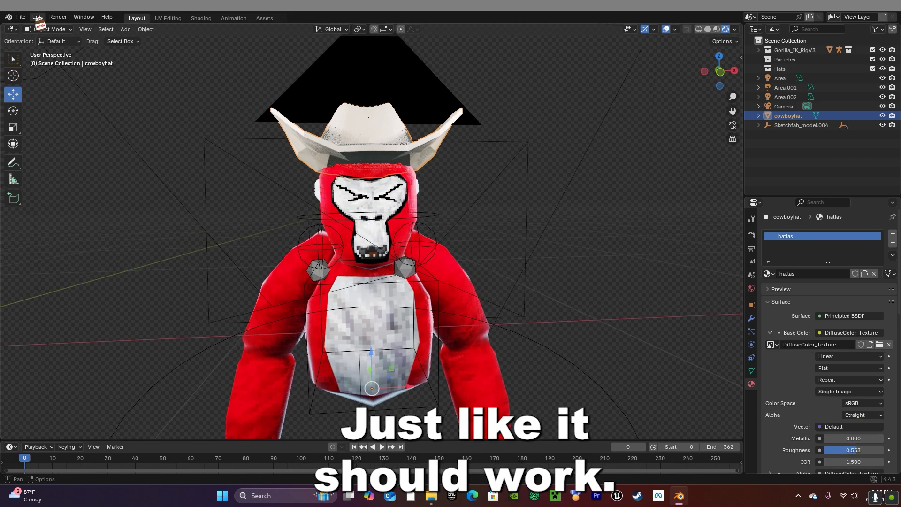
Examine the collections available to append from GorillaTag_AllCosmetics.blend, then close the file browser without appending
left_click(20, 17)
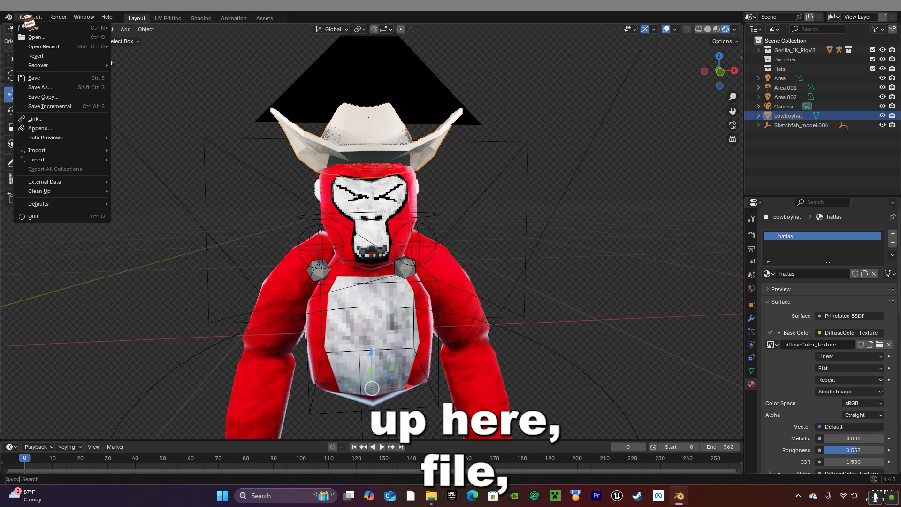
left_click(21, 17)
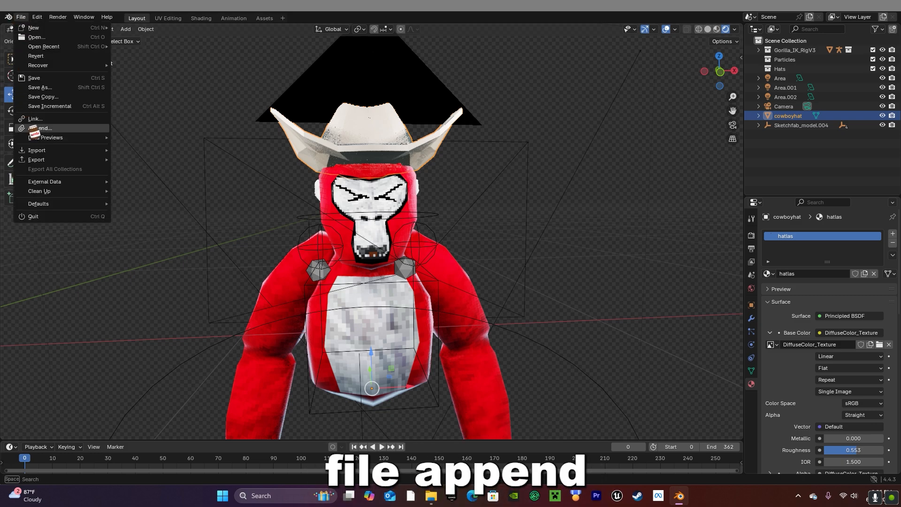
left_click(33, 129)
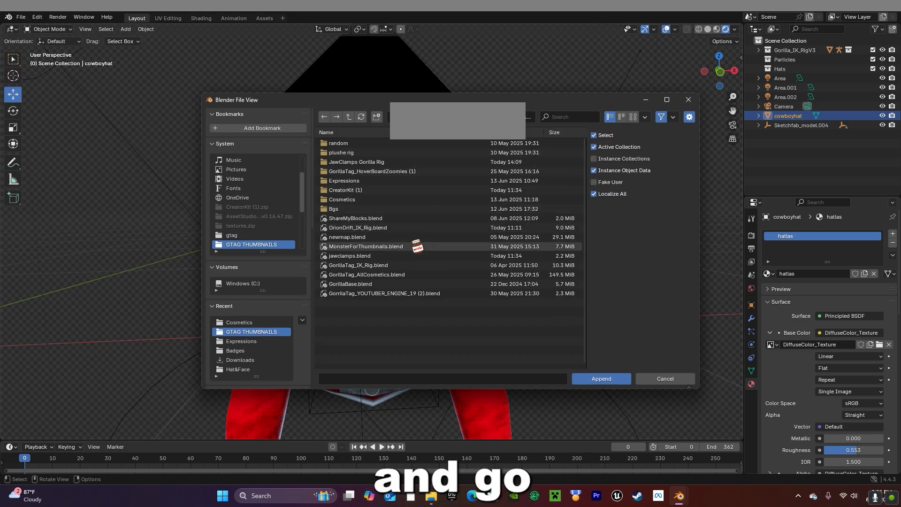
double_click(408, 274)
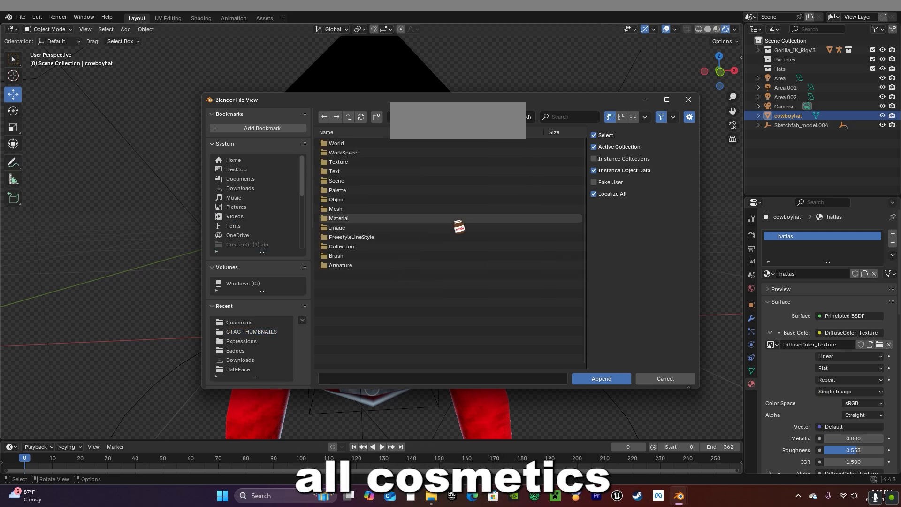
double_click(369, 246)
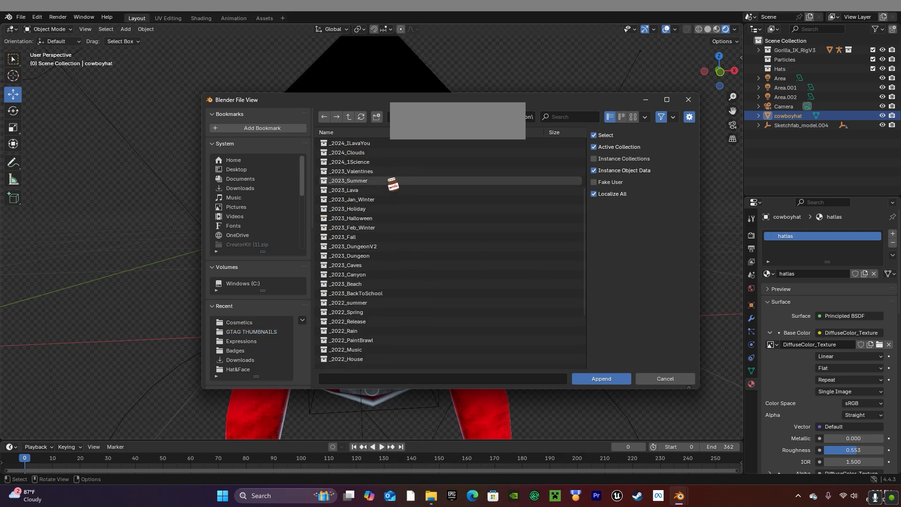
scroll(390, 221, "down", 2)
scroll(387, 229, "up", 3)
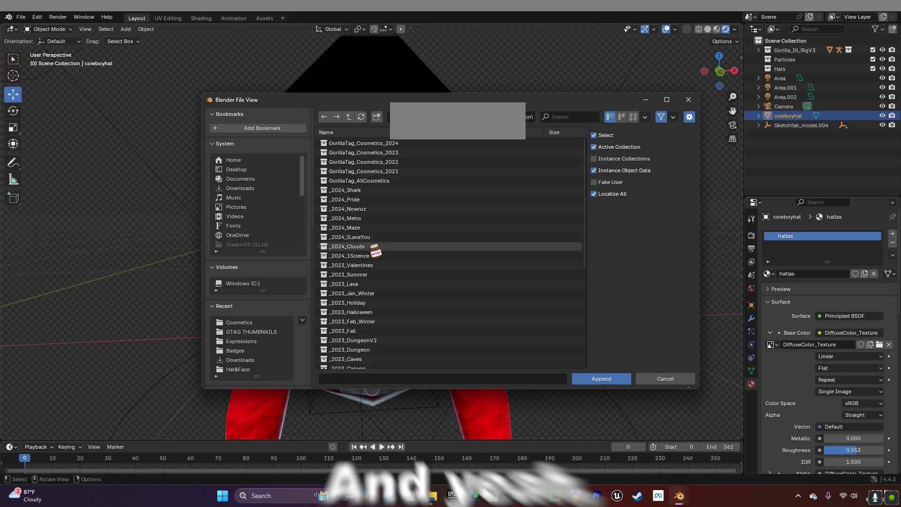
left_click(668, 380)
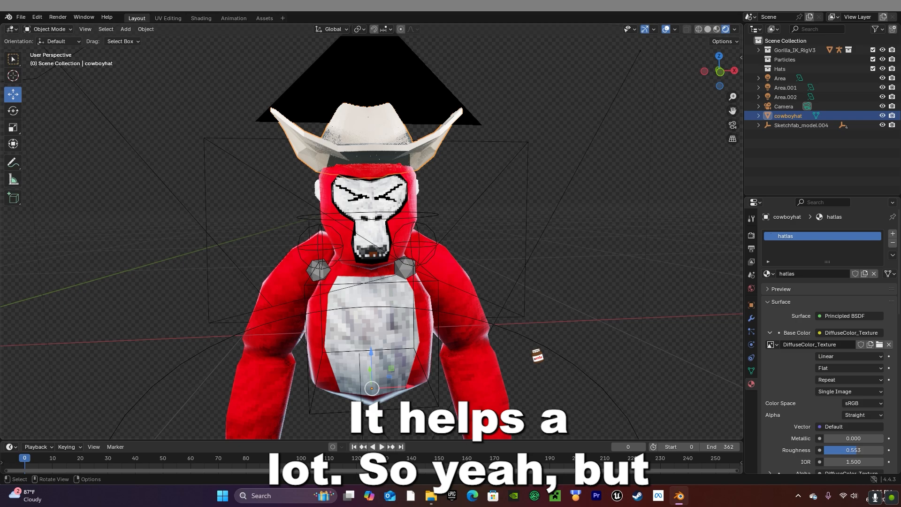
Scale the cowboy hat up slightly and lower it about 0.037 m onto the gorilla's head
middle_click_drag(478, 290, 462, 256)
key("s")
left_click(441, 254)
left_click_drag(367, 354, 368, 370)
middle_click_drag(368, 369, 424, 387)
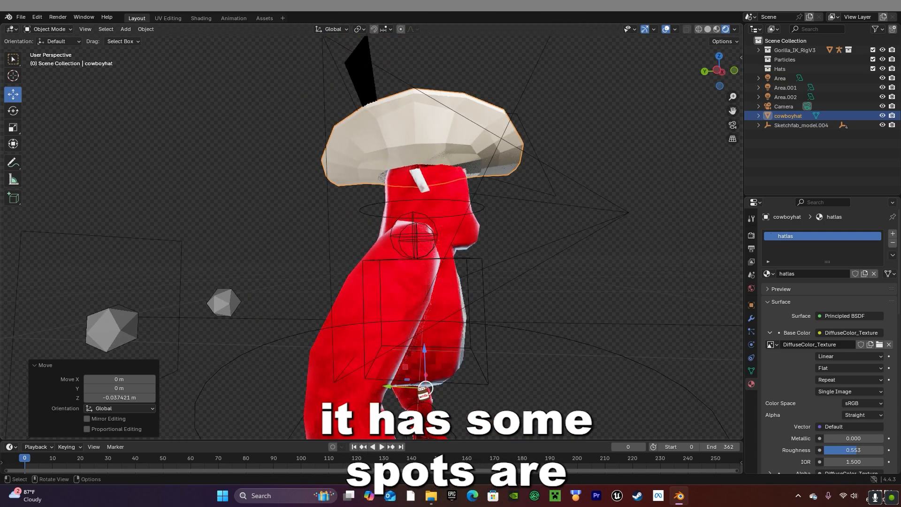
Nudge the cowboy hat in two small moves along the Y axis to center it on the head, the last about -0.0055 m
left_click_drag(399, 386, 406, 384)
middle_click_drag(429, 381, 450, 381)
left_click_drag(405, 387, 407, 386)
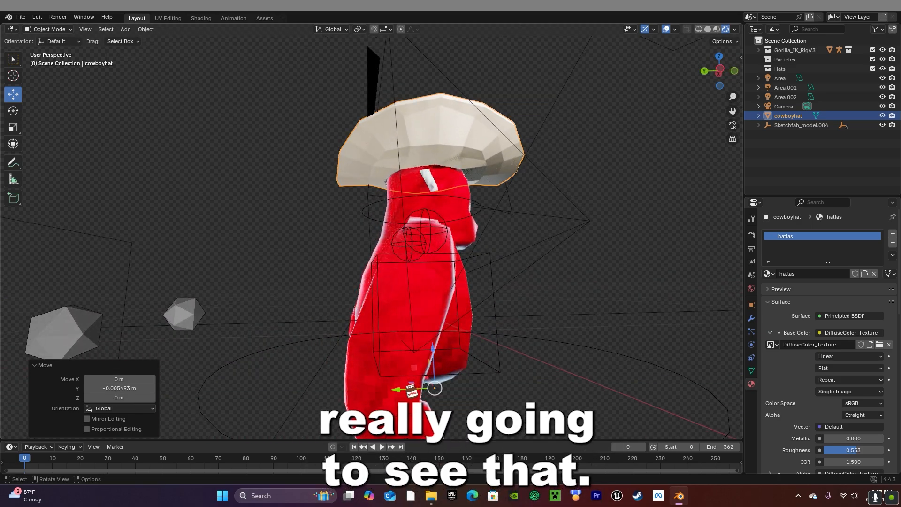
middle_click_drag(408, 387, 303, 393)
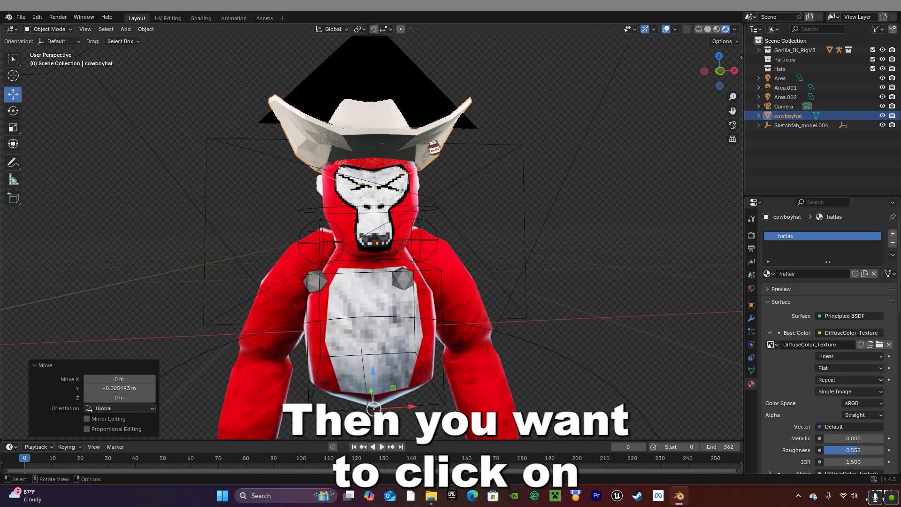
Select the cowboy hat together with the gorilla armature and switch to Pose Mode
left_click(347, 124)
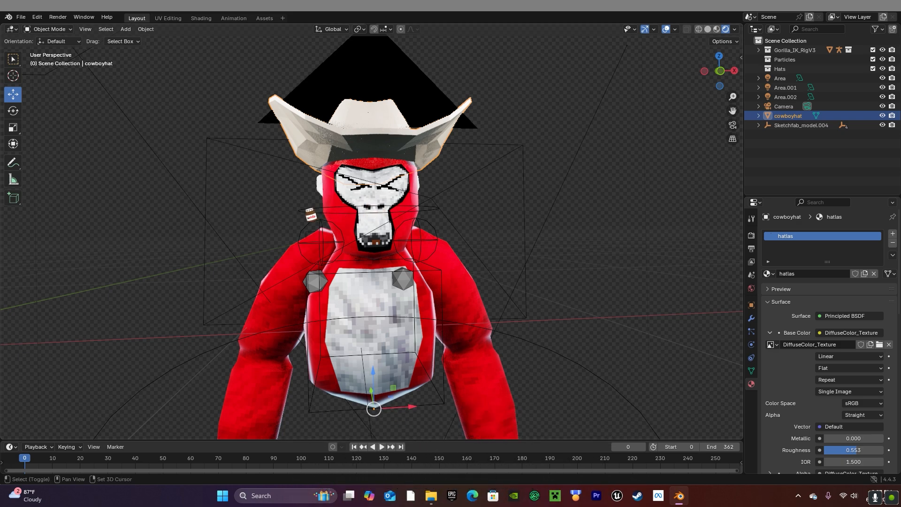
left_click(305, 209, "shift")
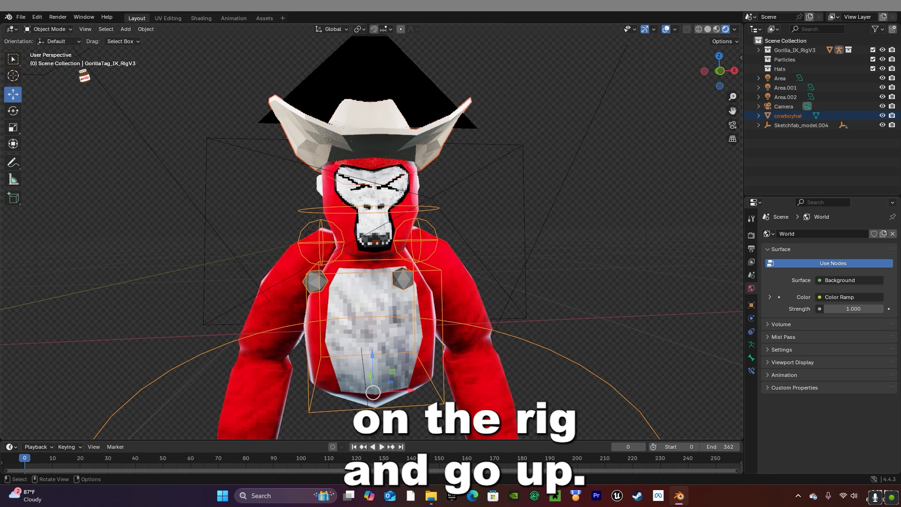
left_click(70, 30)
left_click(58, 65)
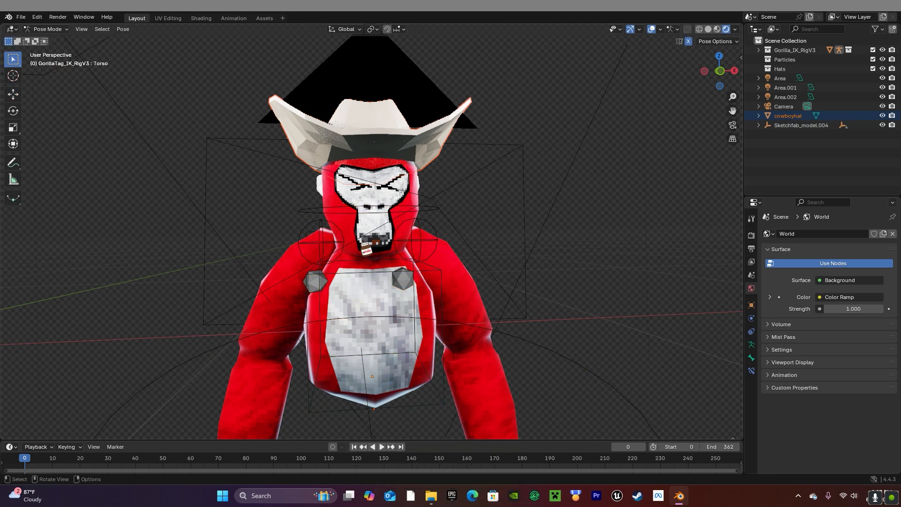
Select the head bone of the rig and parent the cowboy hat to it with the Bone option
scroll(406, 253, "down", 4)
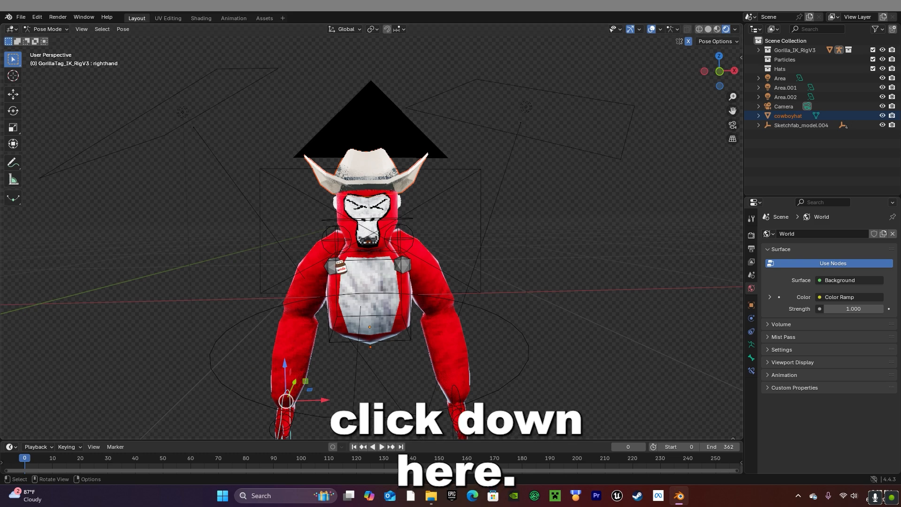
scroll(371, 230, "up", 3)
left_click(349, 253)
middle_click_drag(349, 251, 359, 206)
scroll(382, 234, "up", 2)
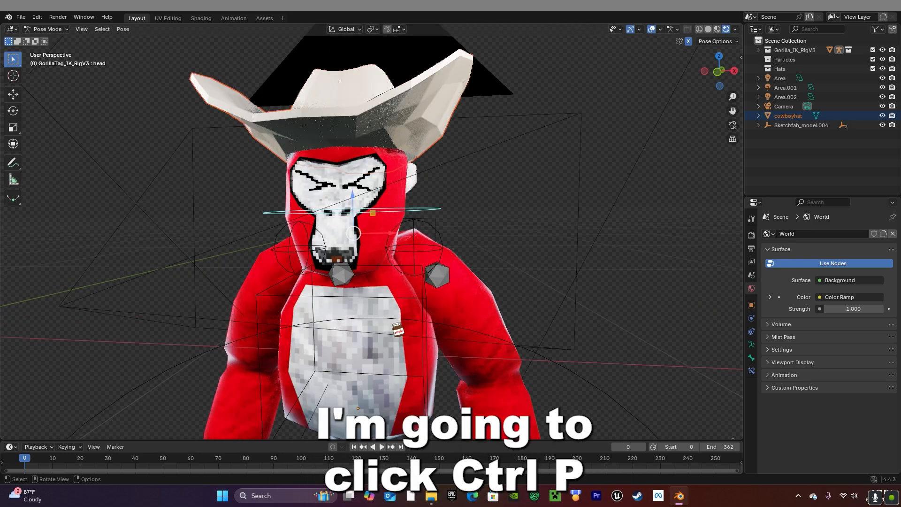
key("ctrl+p")
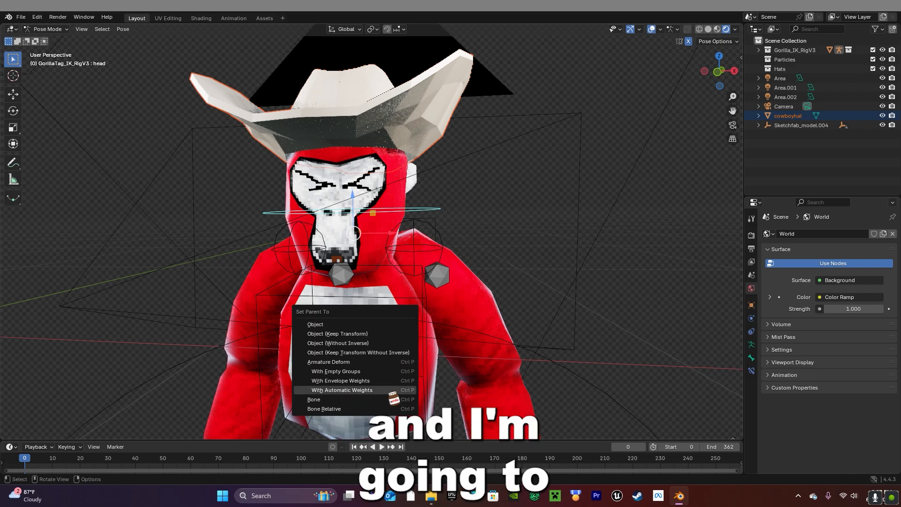
left_click(392, 400)
scroll(358, 211, "down", 3)
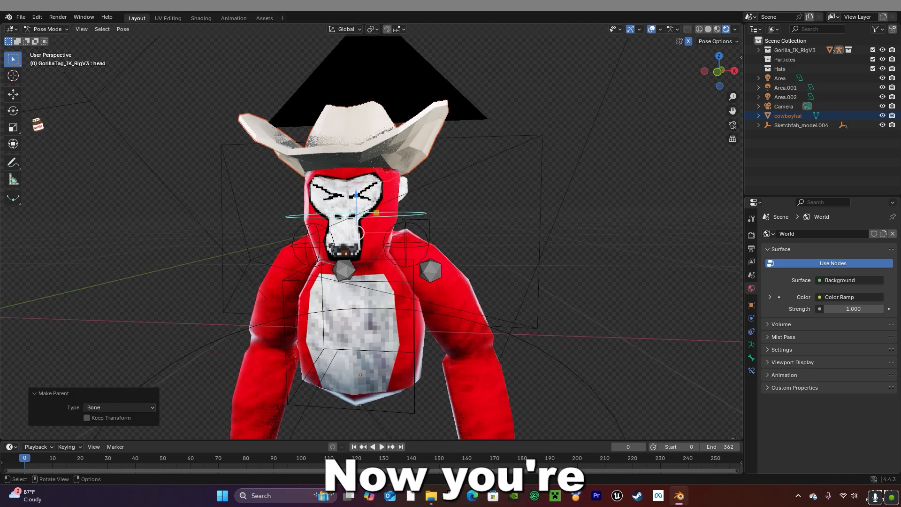
Rotate the head bone freely to test whether the hat follows it, and undo the rotation
left_click(13, 113)
middle_click_drag(453, 203, 504, 270)
mouse_move(435, 225)
left_mouse_down()
mouse_move(428, 232)
mouse_move(434, 226)
left_mouse_up()
left_click_drag(434, 226, 413, 223)
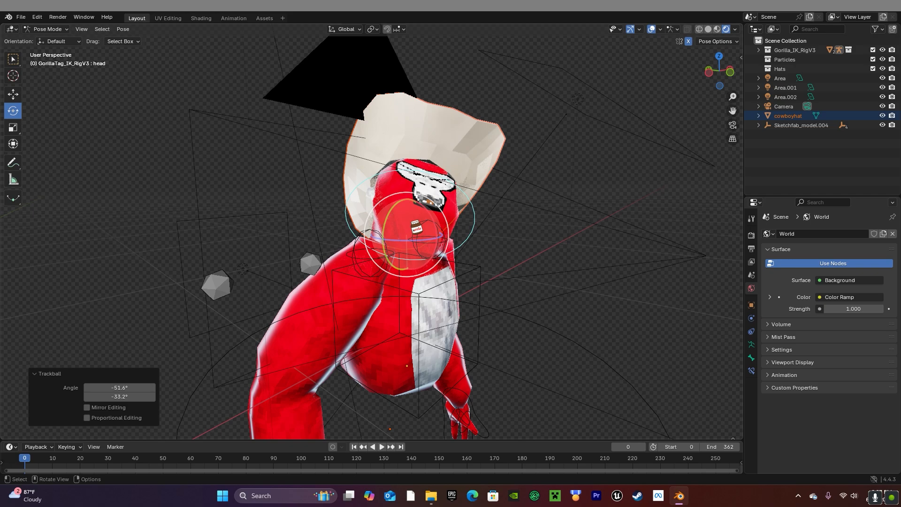
key("ctrl+z")
Switch to Object Mode and deselect everything to examine the hat on the head from several sides
middle_click_drag(498, 263, 426, 251)
left_click(58, 28)
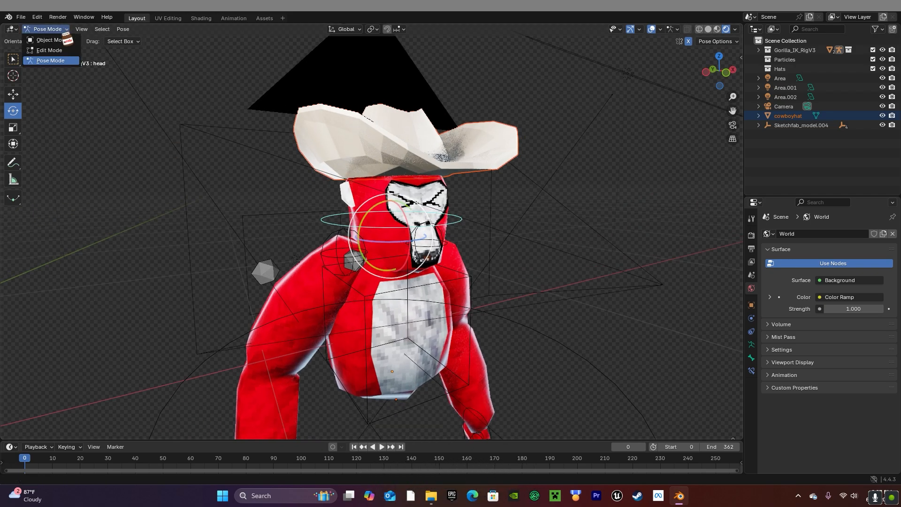
left_click(64, 39)
left_click(109, 119)
middle_click_drag(281, 124, 316, 138)
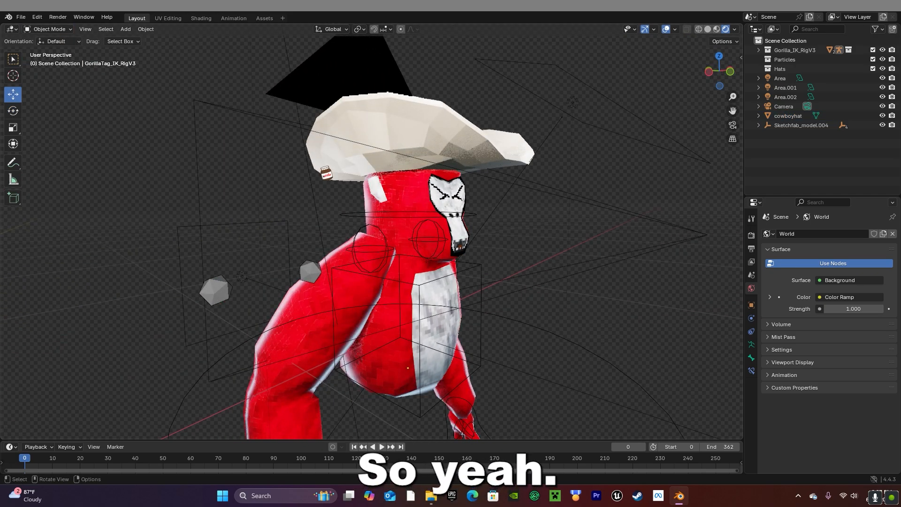
middle_click_drag(327, 172, 253, 174)
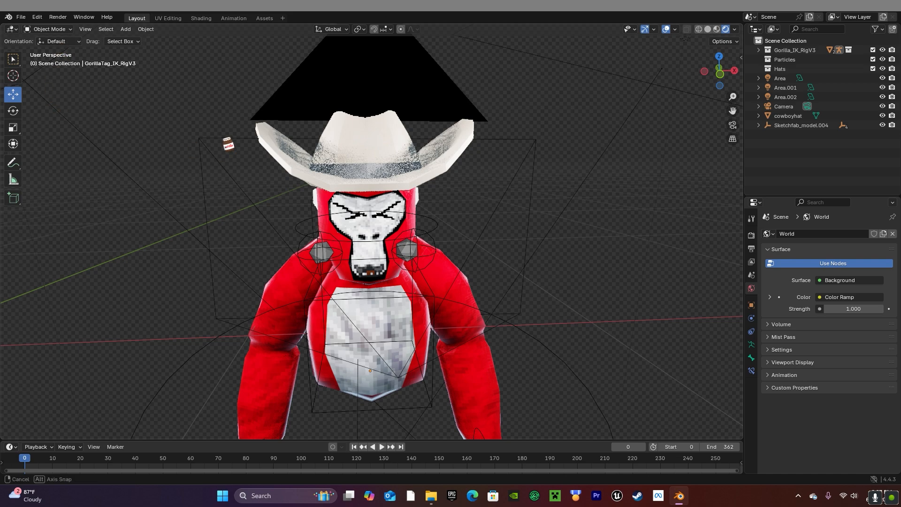
middle_click_drag(223, 138, 241, 126)
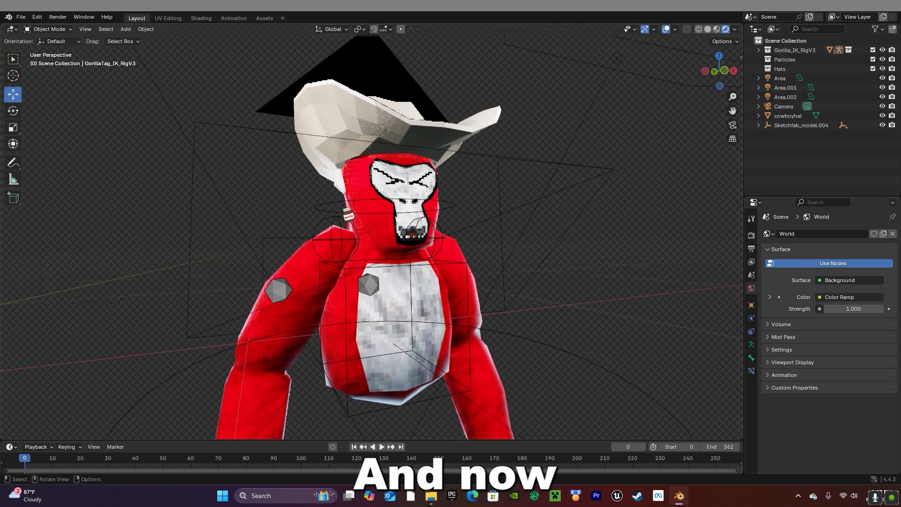
Put the gorilla rig in Pose Mode and raise the right hand control along Z with both arms mirrored
scroll(375, 235, "down", 4)
left_click(377, 348)
left_click(47, 29)
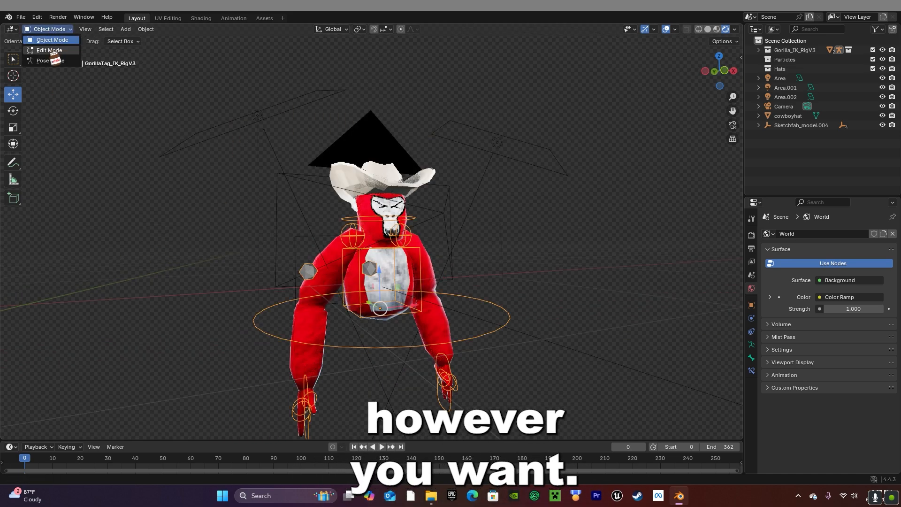
left_click(47, 58)
left_click(311, 376)
left_click(13, 94)
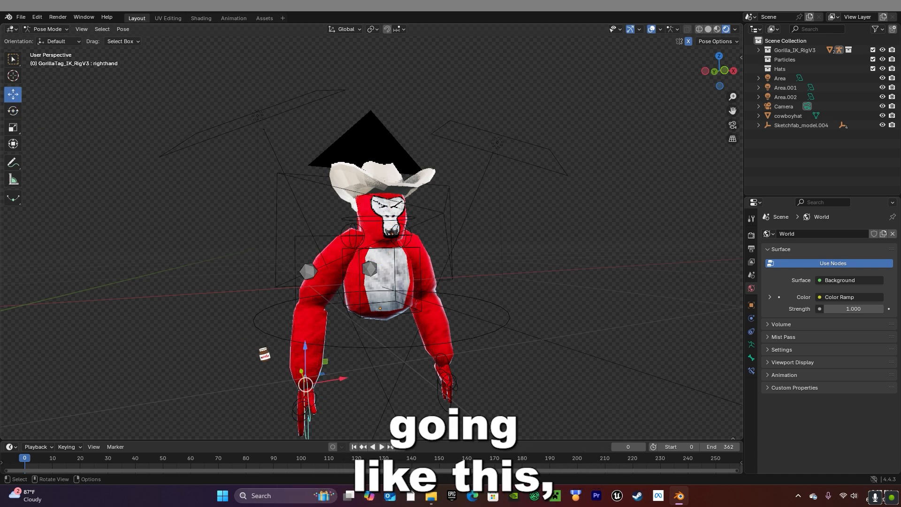
left_click_drag(305, 347, 318, 283)
middle_click_drag(317, 284, 297, 291)
left_click_drag(306, 300, 300, 331)
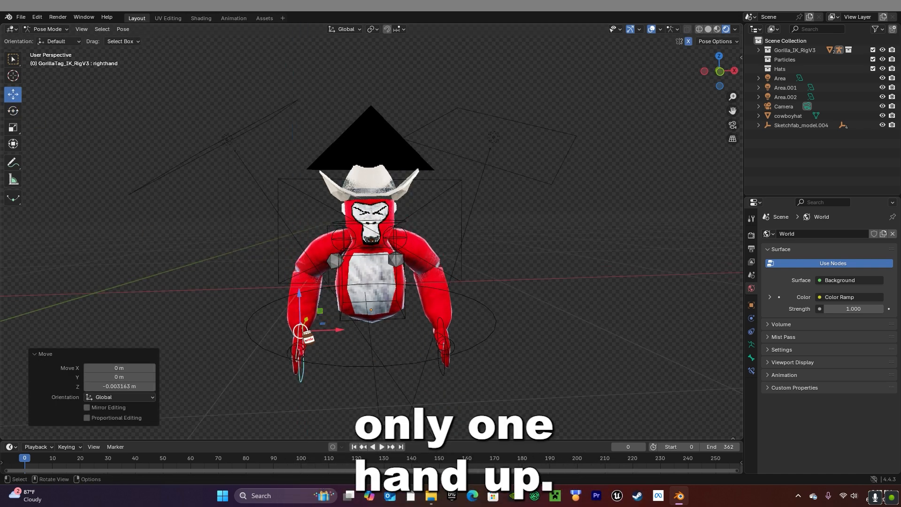
Turn off X-axis mirroring and raise only the right hand about 0.75 m, lowering it back by about 0.29 m
left_click(688, 41)
left_click(707, 43)
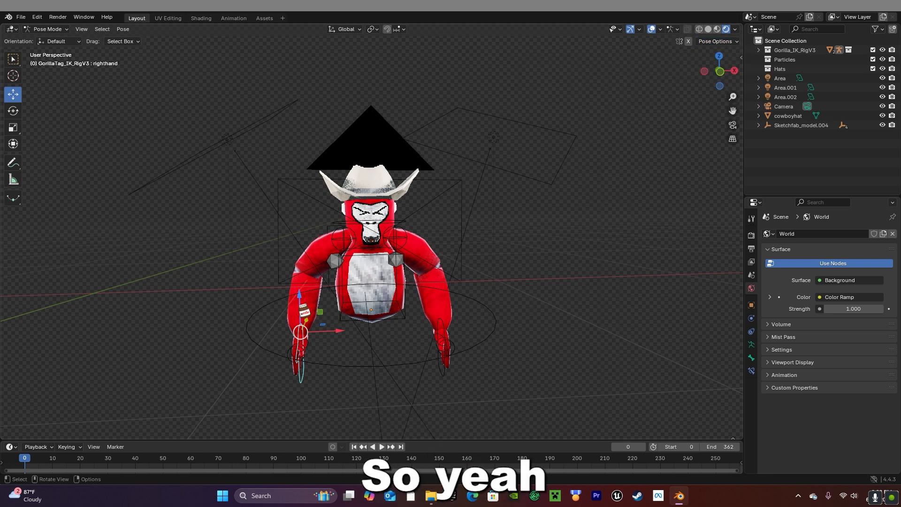
left_click_drag(299, 300, 295, 155)
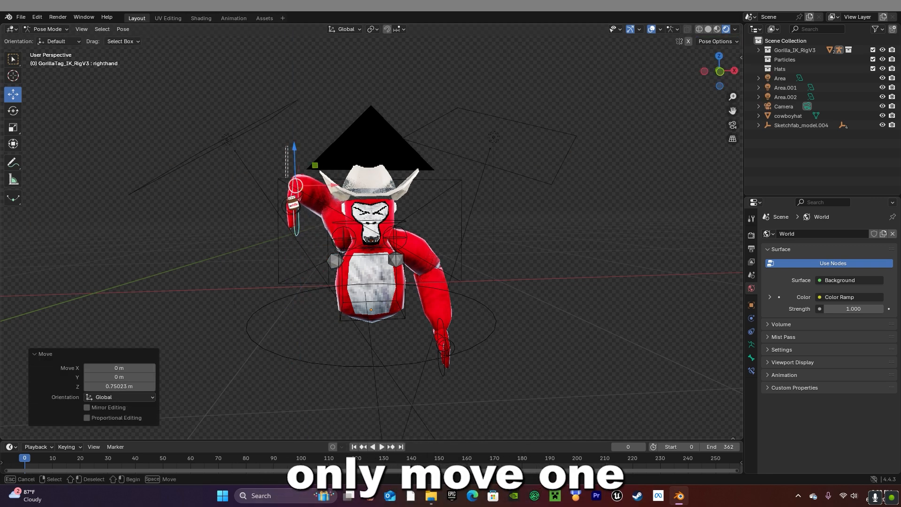
left_click_drag(288, 197, 295, 206)
left_click_drag(294, 155, 296, 212)
middle_click_drag(394, 266, 414, 266)
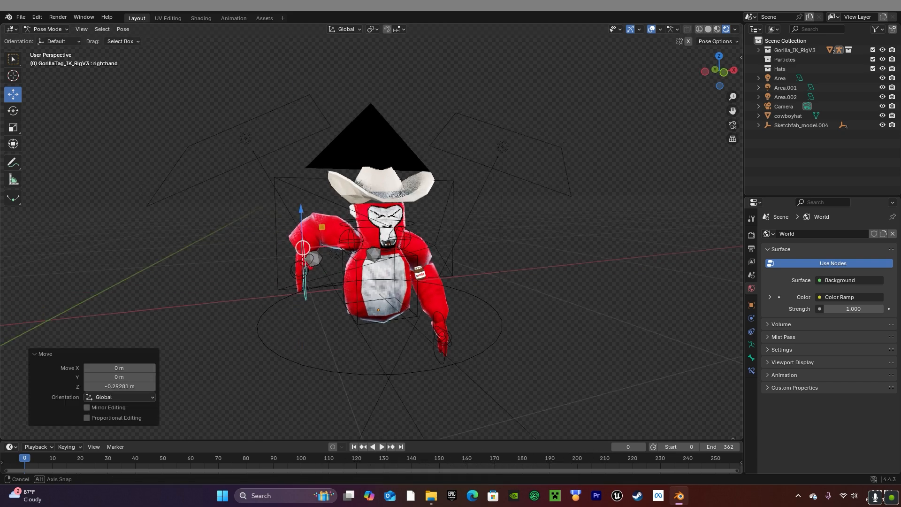
Rotate the right hand about -161° around the X axis and 87.3° around the Z axis
left_click(14, 111)
middle_click_drag(319, 263, 424, 262)
left_click_drag(400, 250, 340, 273)
middle_click_drag(366, 251, 321, 247)
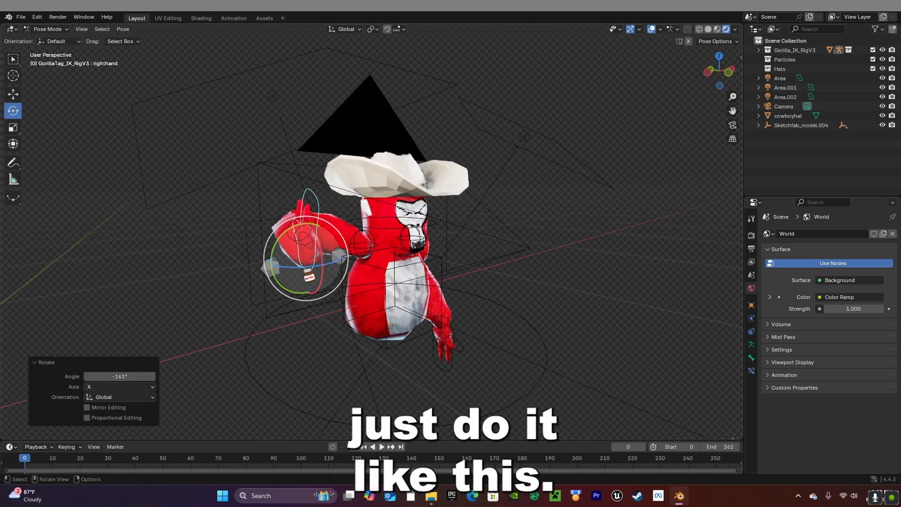
mouse_move(306, 271)
left_mouse_down()
mouse_move(361, 263)
mouse_move(321, 267)
left_mouse_up()
key("ctrl+z")
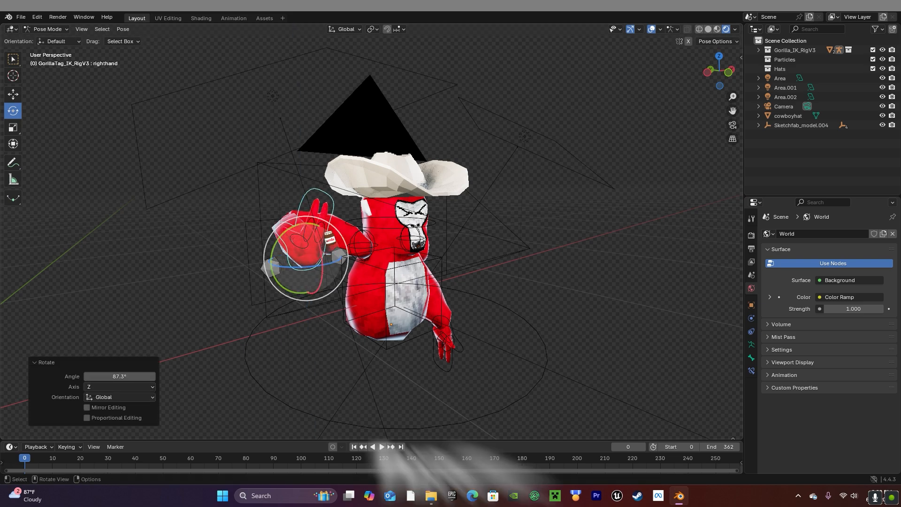
Rotate the right hand's middle finger control around the global X axis to curl the finger
left_click(325, 225)
left_click_drag(332, 229, 342, 196)
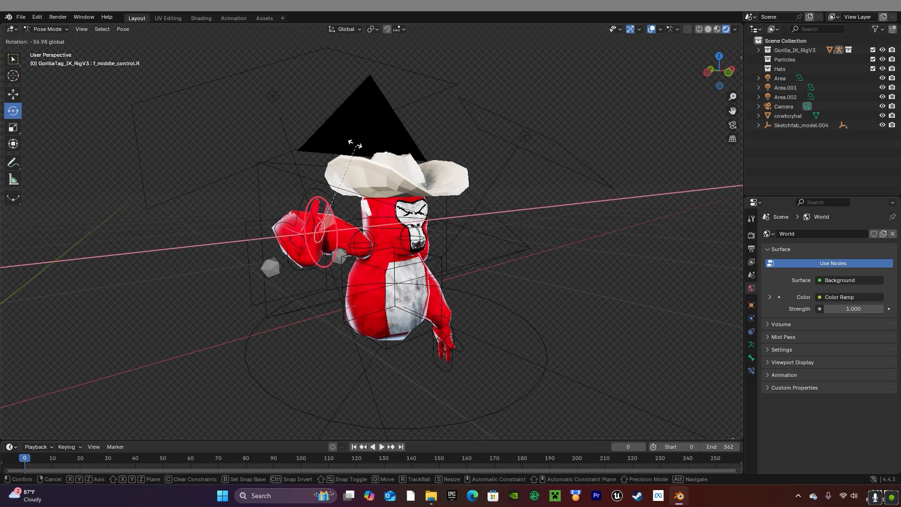
left_click_drag(355, 143, 332, 140)
Rotate the right hand control about 19.4° around the global Y axis
left_click(13, 94)
left_click(332, 205)
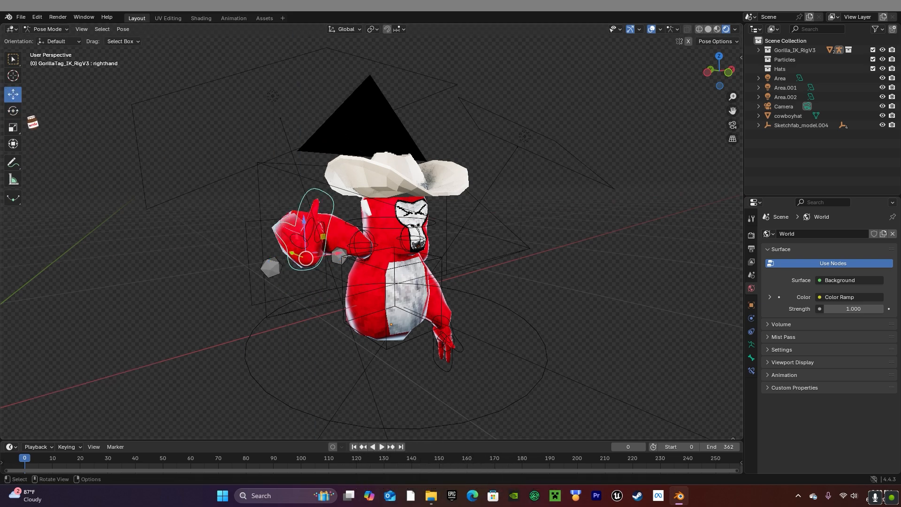
left_click(17, 111)
left_click_drag(291, 226, 302, 213)
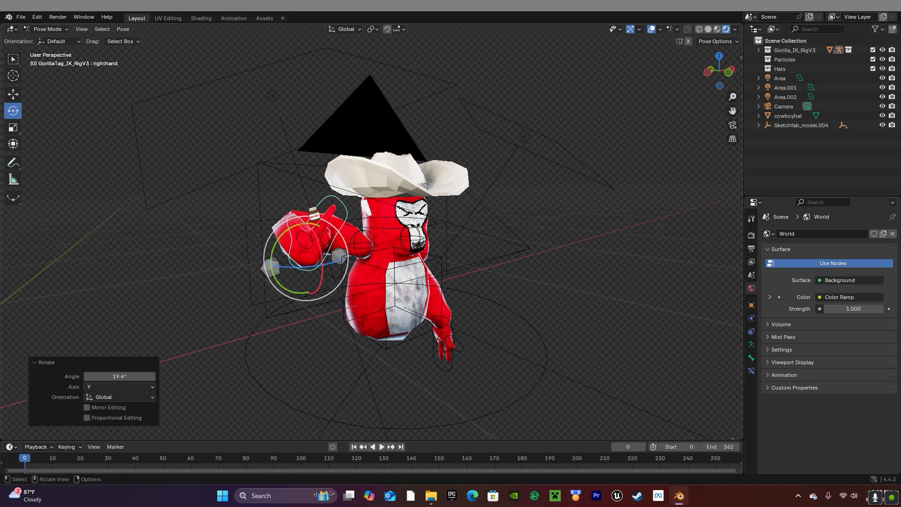
middle_click_drag(311, 208, 277, 178)
scroll(481, 358, "up", 1)
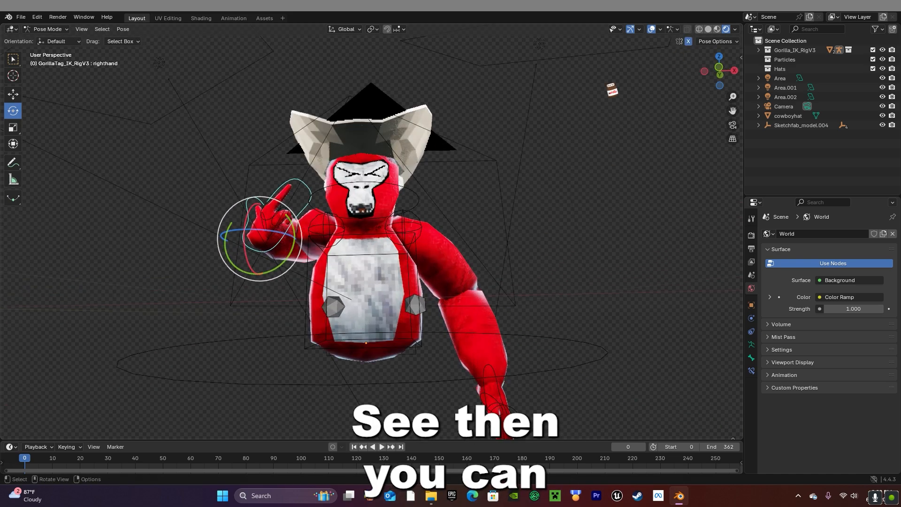
With X-axis mirroring on, apply a zero move to the right hand and a 0° rotation to its middle finger control to mirror the pose
left_click(13, 93)
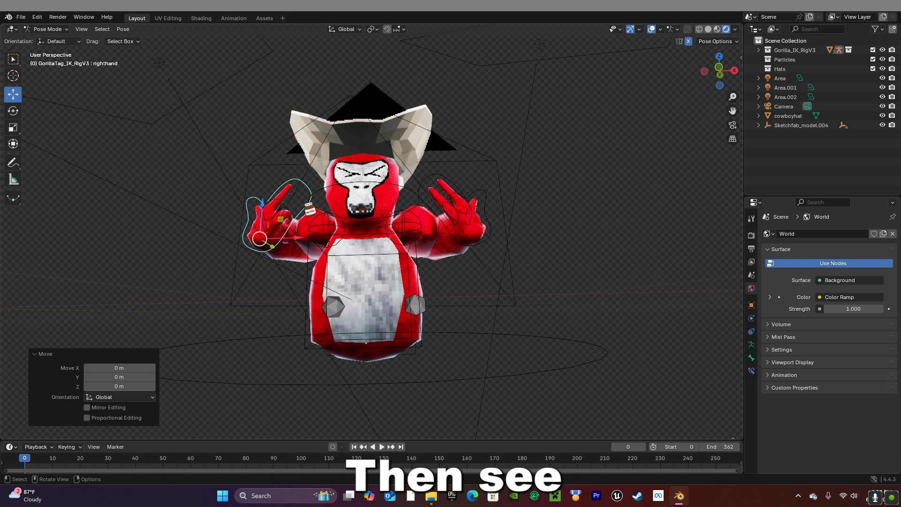
left_click(284, 214)
key("r")
left_click(342, 219)
middle_click_drag(488, 274, 498, 283)
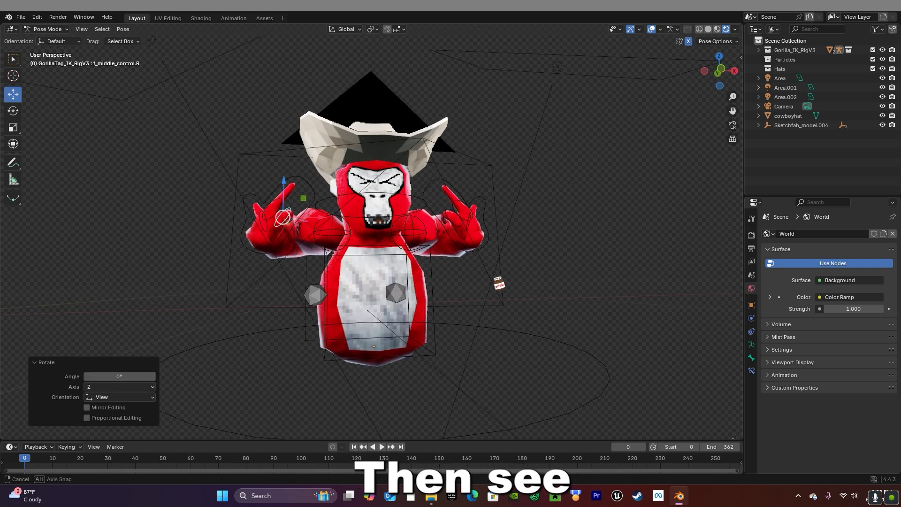
Move the right hand control inward toward the head, with the left hand mirroring it
left_click(315, 197)
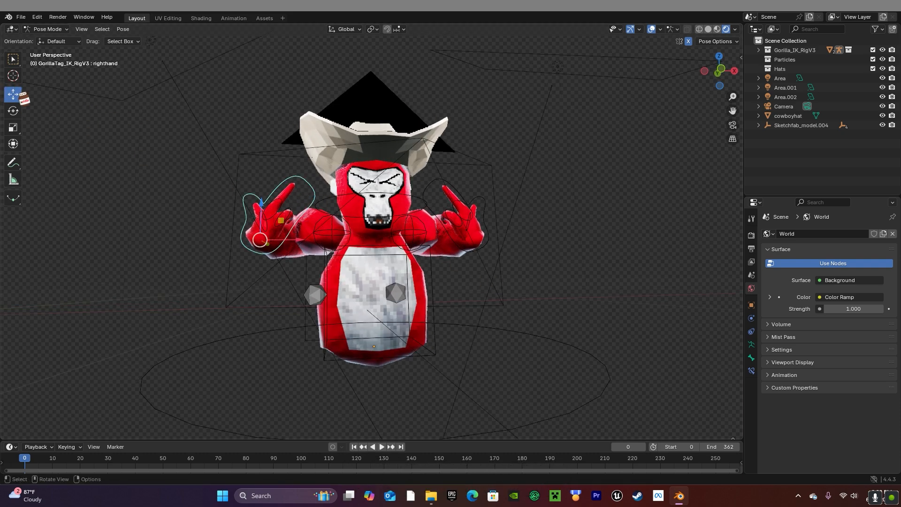
middle_click_drag(315, 357, 319, 370)
scroll(328, 359, "down", 1)
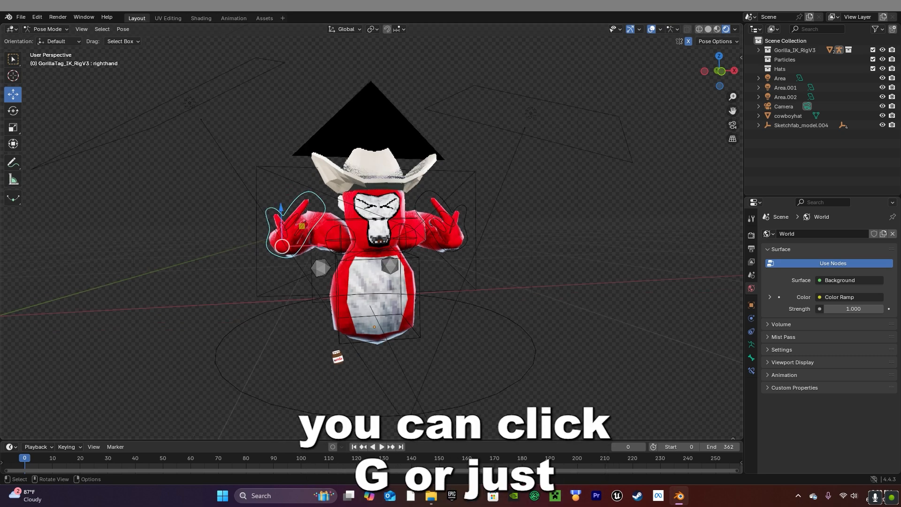
key("g")
left_click(330, 339)
left_click_drag(305, 204, 306, 205)
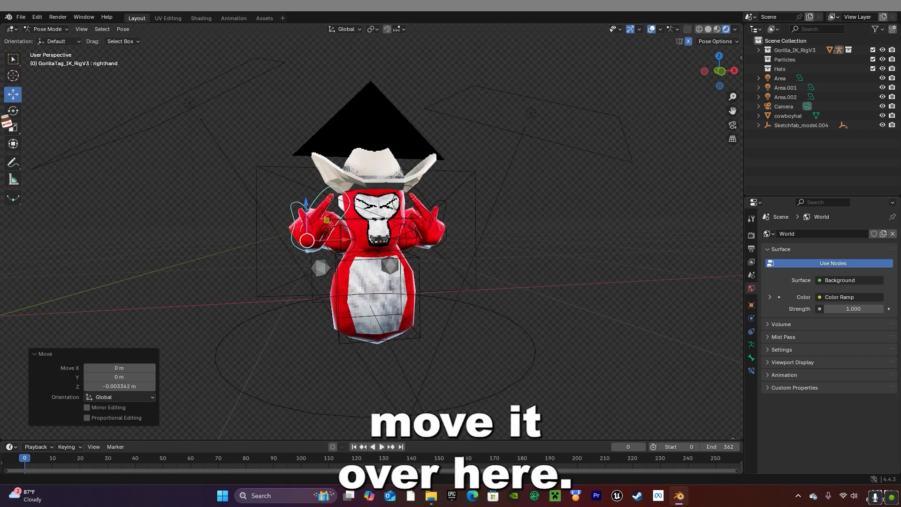
Lower the left hand on its own, and nudge the right hand so the left hand mirrors it back up
key("g")
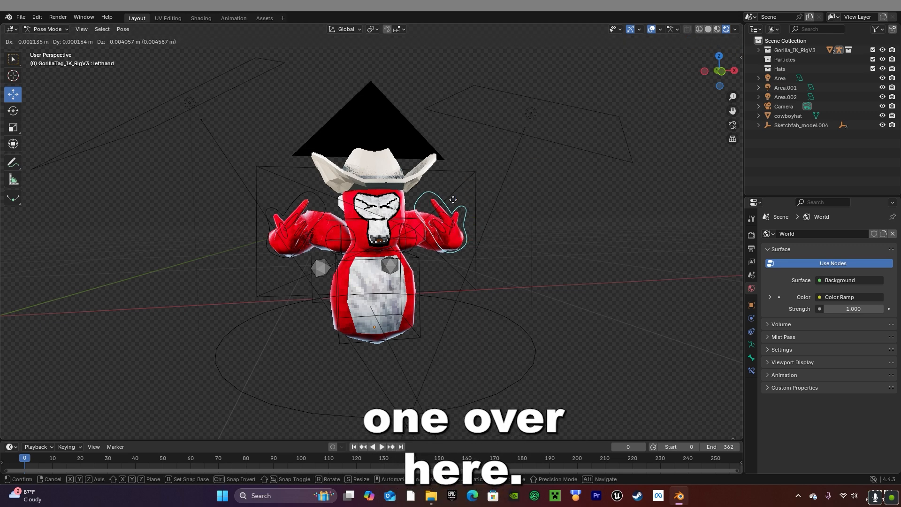
left_click(611, 113)
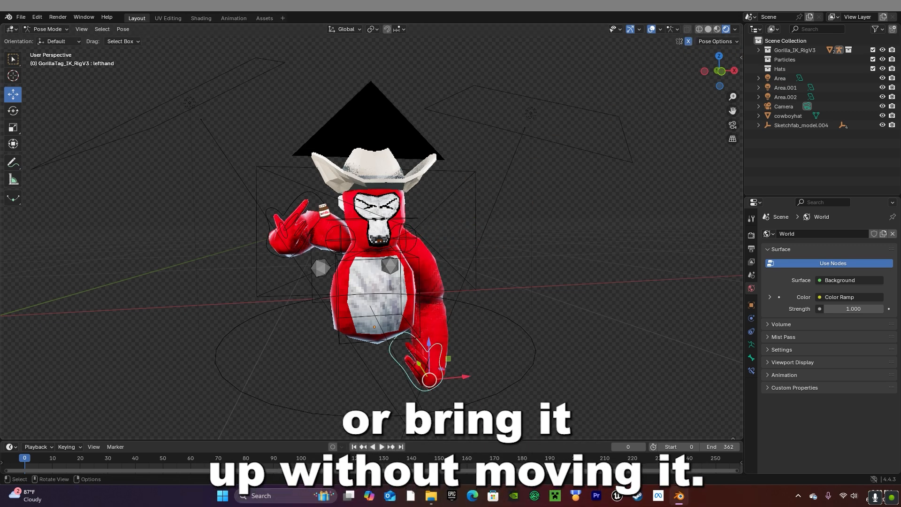
left_click(317, 241)
key("g")
left_click(323, 243)
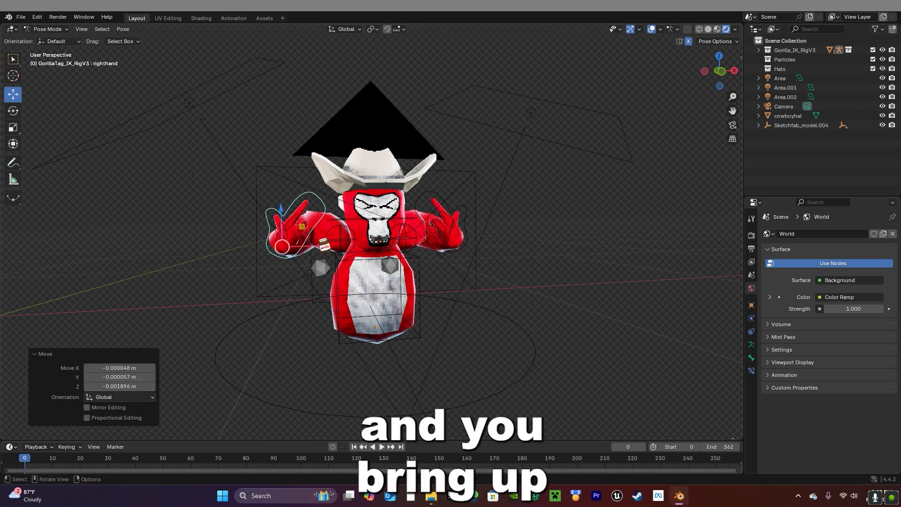
Mirror the right hand's pose to the left again and move the right hand about 0.023 m in X and 0.024 m in Z
key("ctrl+z")
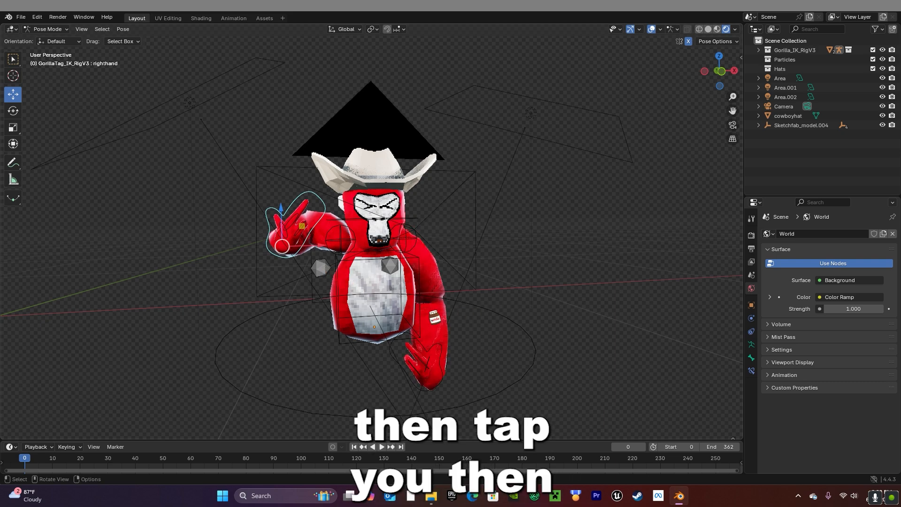
key("ctrl+shift+z")
middle_click_drag(284, 205, 283, 204)
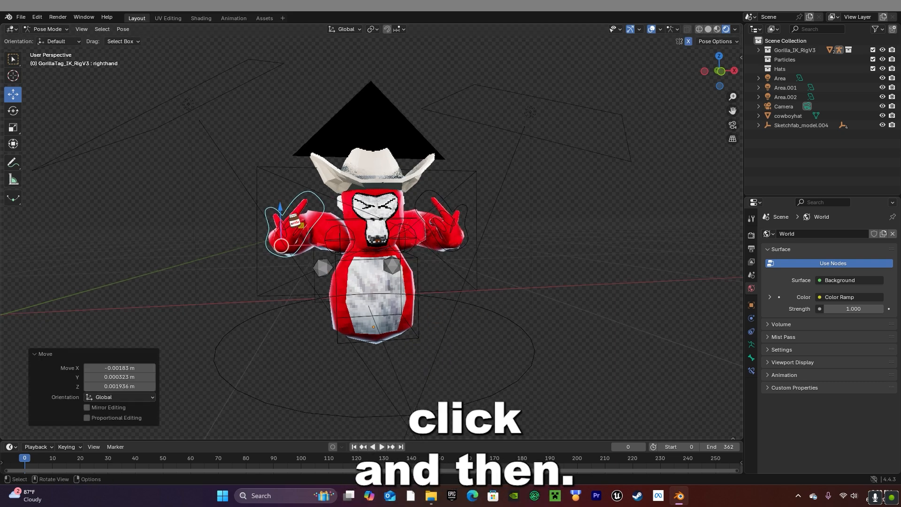
left_click_drag(301, 225, 307, 219)
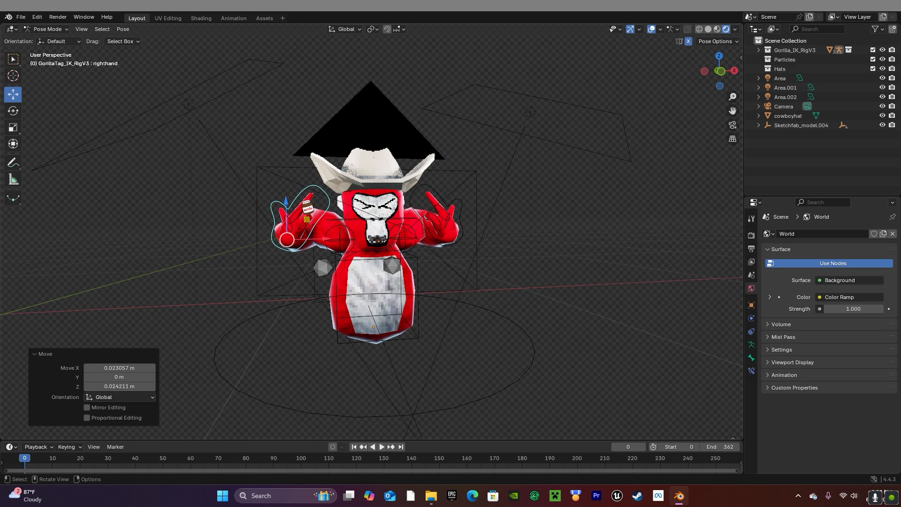
Select the head control and rotate it 19.4° about the global Y axis to tilt the head and hat
left_click(371, 214)
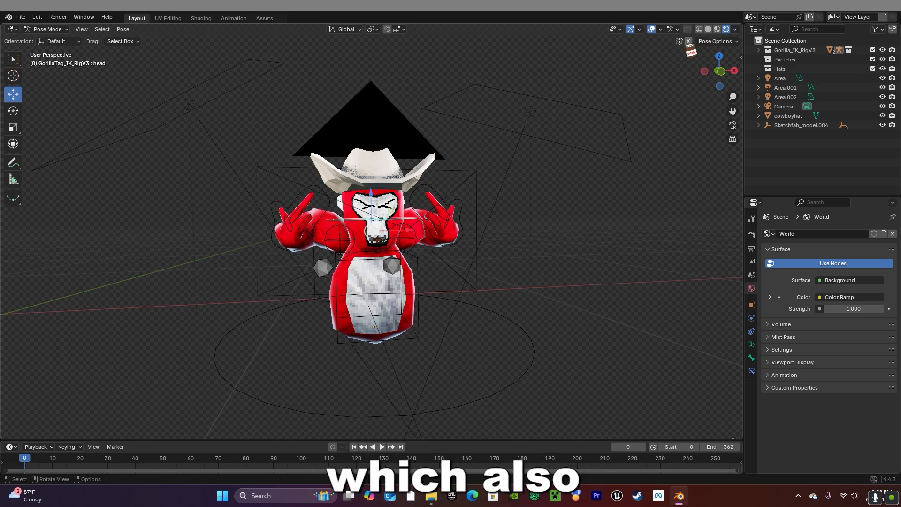
middle_click_drag(401, 217, 391, 217)
scroll(391, 217, "up", 4)
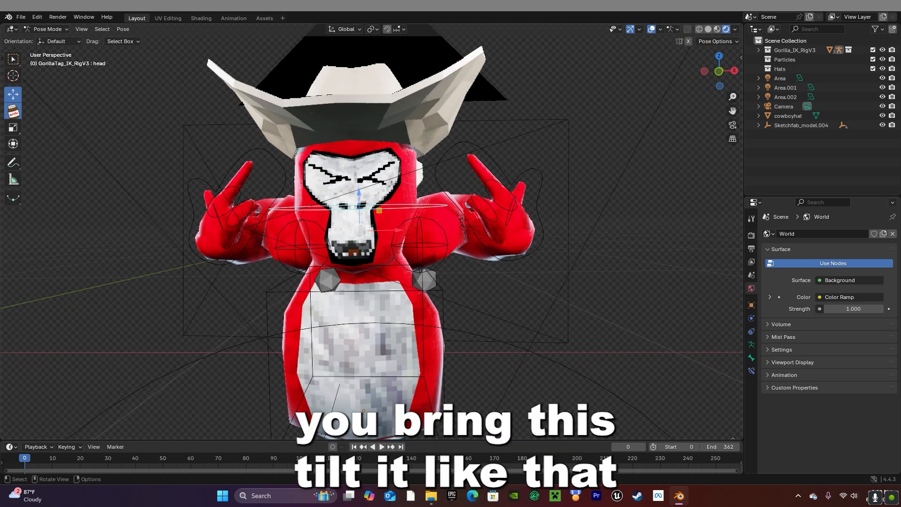
left_click(13, 111)
left_click_drag(395, 221, 397, 234)
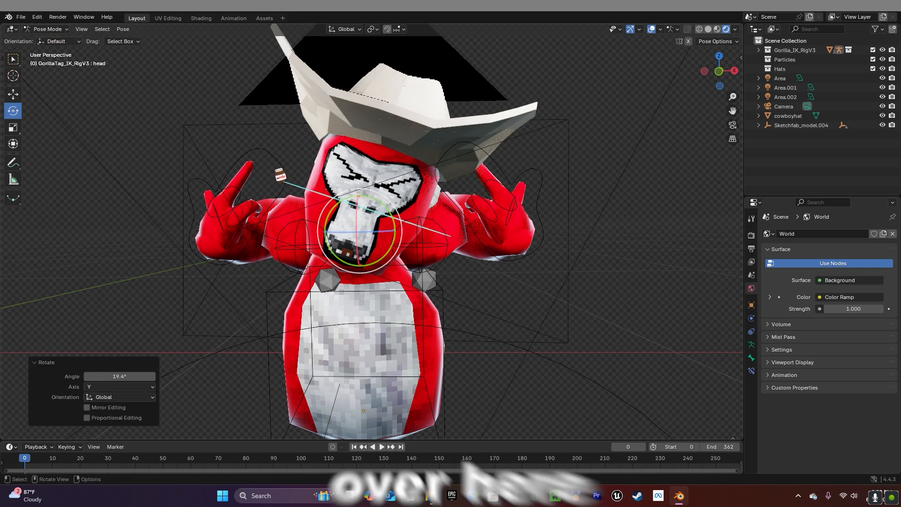
Move the left hand control outward and down, about 0.054 m in X and -0.049 m in Z
left_click(280, 175)
left_click(504, 173)
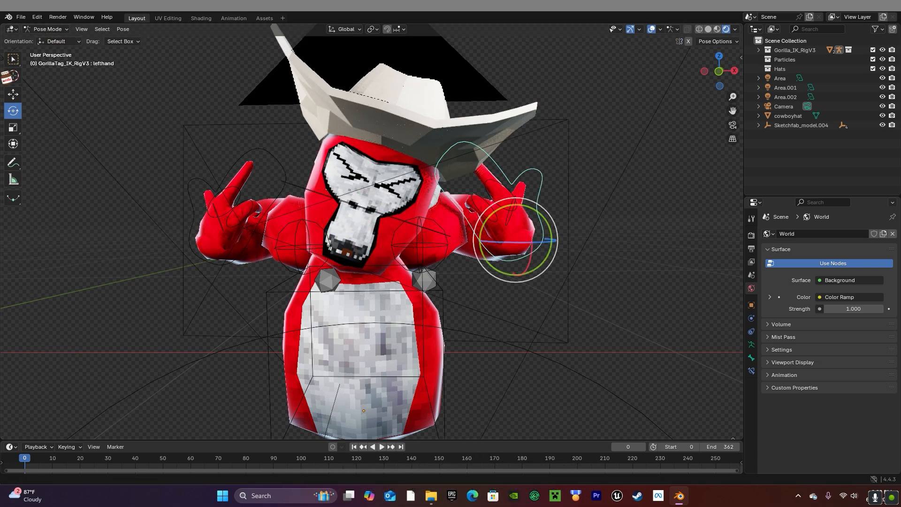
left_click(12, 93)
left_click_drag(537, 219, 561, 240)
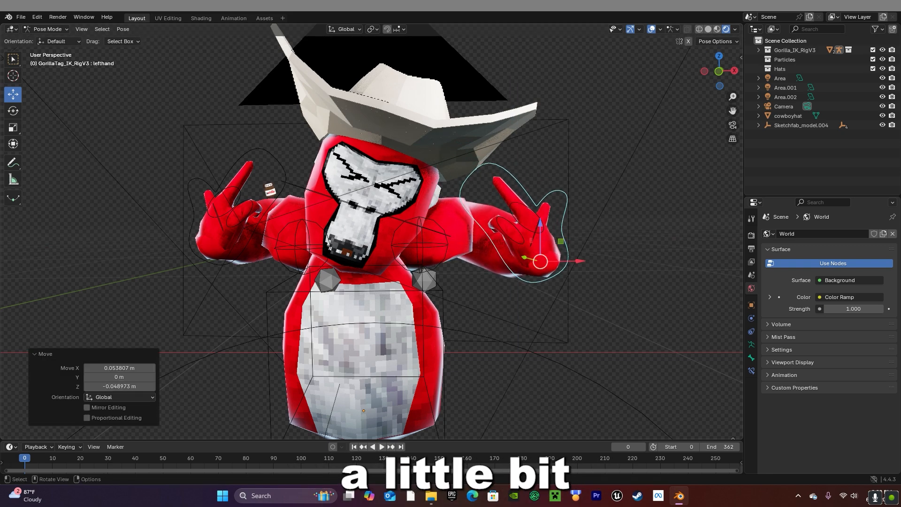
Rotate the right hand control 24.1° about the global Y axis and move it up and outward beside the head
left_click(280, 169)
middle_click_drag(280, 170, 295, 180)
left_click_drag(230, 233, 307, 180)
left_click(13, 110)
left_click(13, 94)
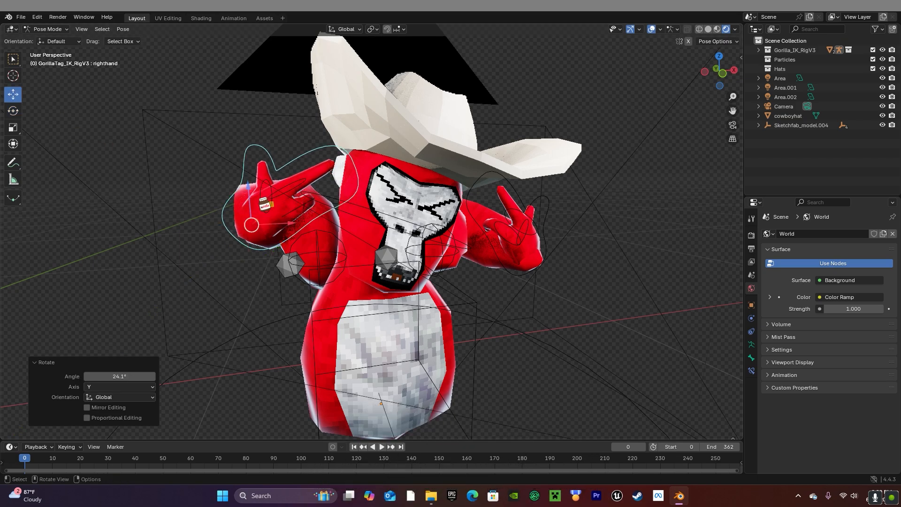
left_click_drag(251, 225, 226, 193)
middle_click_drag(258, 169, 303, 183)
scroll(246, 163, "down", 2)
middle_click_drag(89, 124, 203, 187)
Try moving the left hand control inward by -0.234 m in X and 0.105 m in Z, and again by -0.048 m and -0.085 m
left_click(440, 192)
middle_click_drag(511, 248, 498, 263)
left_click_drag(490, 246, 407, 206)
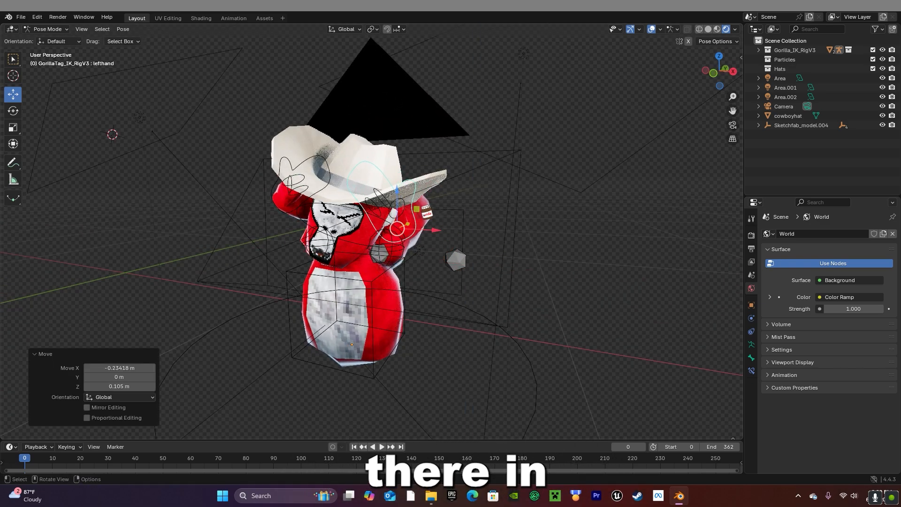
mouse_move(640, 307)
middle_mouse_down()
mouse_move(568, 310)
mouse_move(646, 308)
mouse_move(644, 325)
middle_mouse_up()
left_click_drag(420, 216, 381, 219)
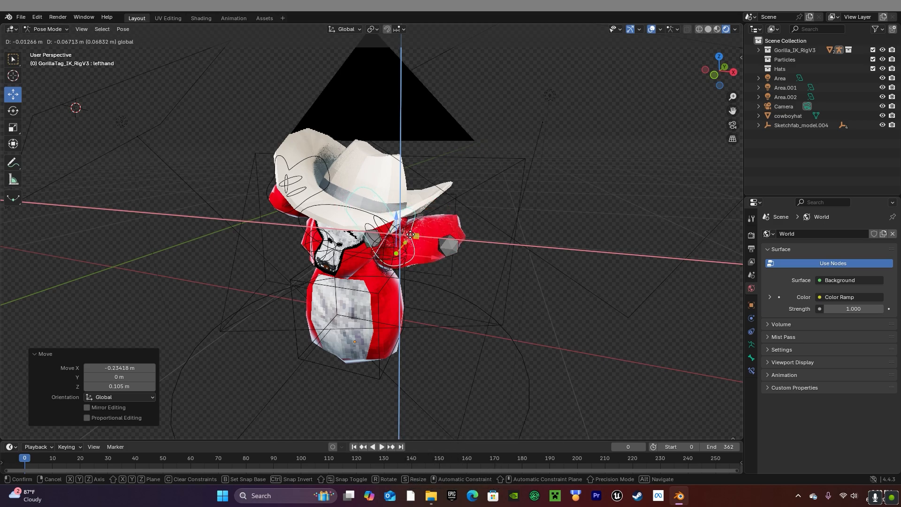
left_click(394, 241)
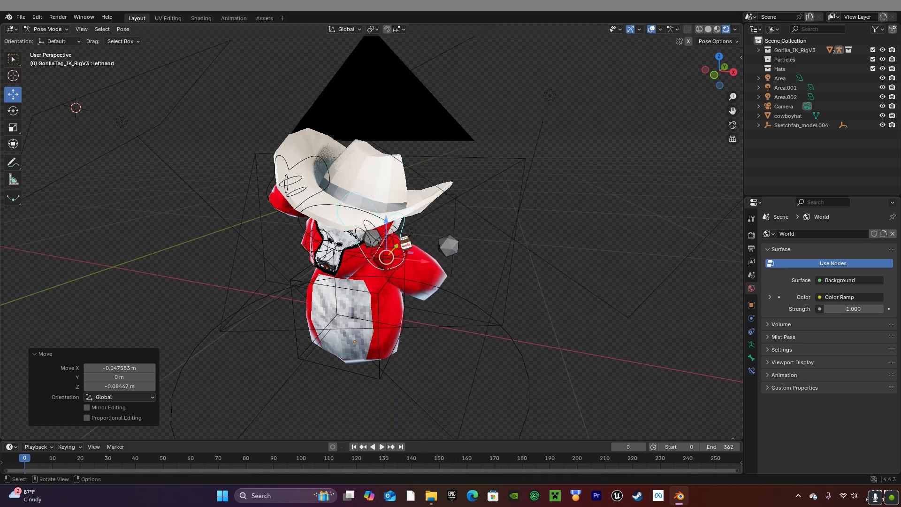
middle_click_drag(395, 241, 356, 248)
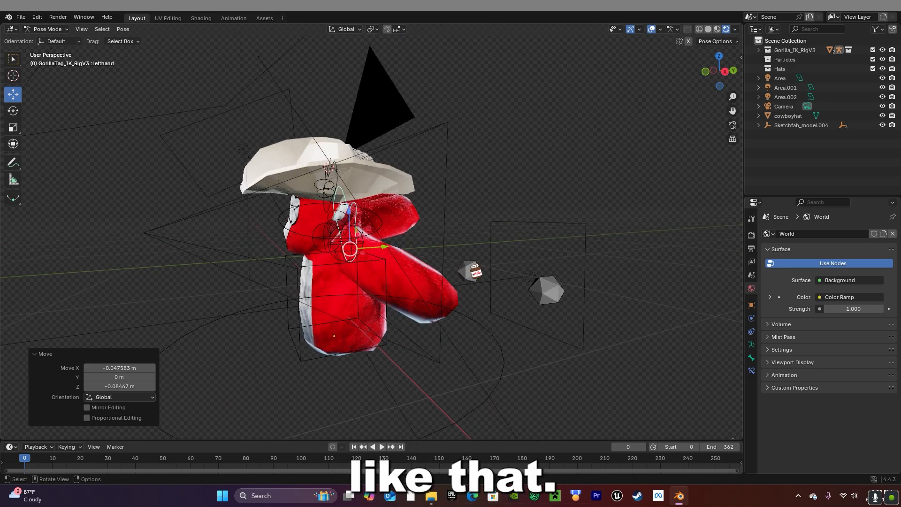
Select the right elbow target behind the character and try a small move to test how the arm follows
left_click(551, 291)
middle_click_drag(551, 292, 567, 272)
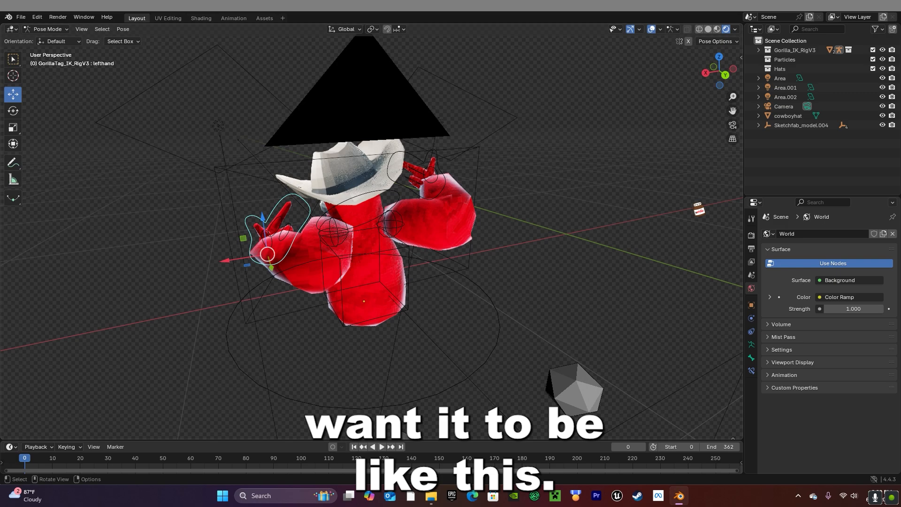
scroll(655, 358, "down", 2)
left_click(527, 348)
middle_click_drag(350, 269, 408, 248)
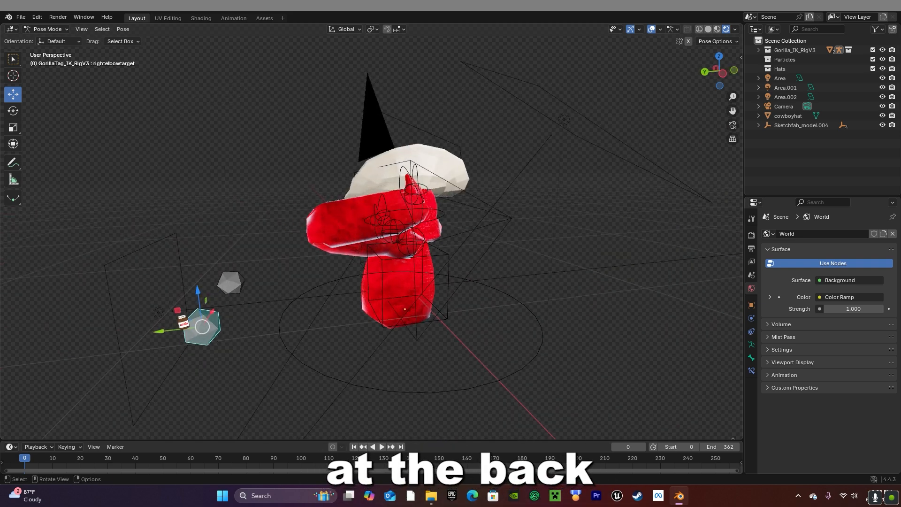
mouse_move(177, 310)
left_mouse_down()
mouse_move(214, 160)
mouse_move(178, 127)
mouse_move(184, 295)
left_mouse_up()
middle_click_drag(319, 300, 303, 374)
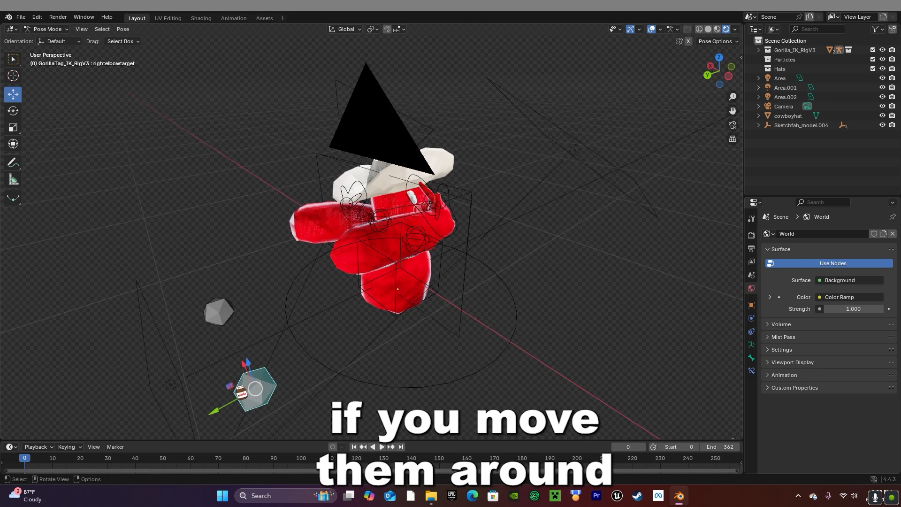
Try moving the right elbow target far off to the side and high above the body, undoing each move
middle_click_drag(230, 389, 417, 377)
left_click_drag(458, 406, 613, 261)
middle_click_drag(614, 261, 402, 260)
scroll(346, 249, "up", 1)
key("ctrl+z")
left_click_drag(251, 248, 241, 74)
middle_click_drag(414, 166, 370, 174)
key("ctrl+z")
Try sliding the right elbow target outward away from the body, and undo the move
middle_click_drag(393, 216, 284, 259)
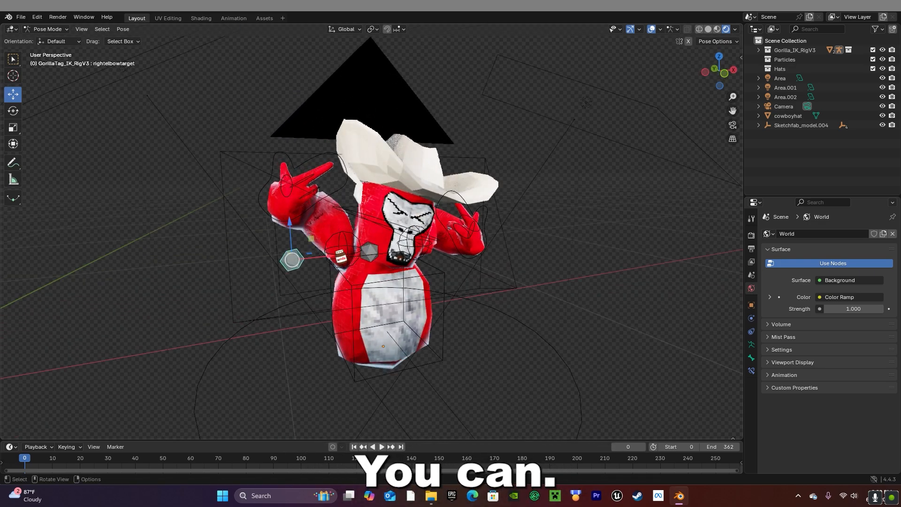
left_click_drag(284, 259, 279, 257)
left_click_drag(139, 257, 137, 258)
middle_click_drag(394, 244, 476, 243)
key("ctrl+z")
Try moving the right elbow target from behind the character to its front, and undo the move
middle_click_drag(275, 294, 339, 270)
left_click_drag(182, 282, 544, 225)
middle_click_drag(544, 225, 425, 234)
middle_click_drag(482, 224, 558, 244)
key("ctrl+z")
Try raising the right elbow target and bringing it closer to the character's back, and undo the move
left_click_drag(159, 287, 186, 259)
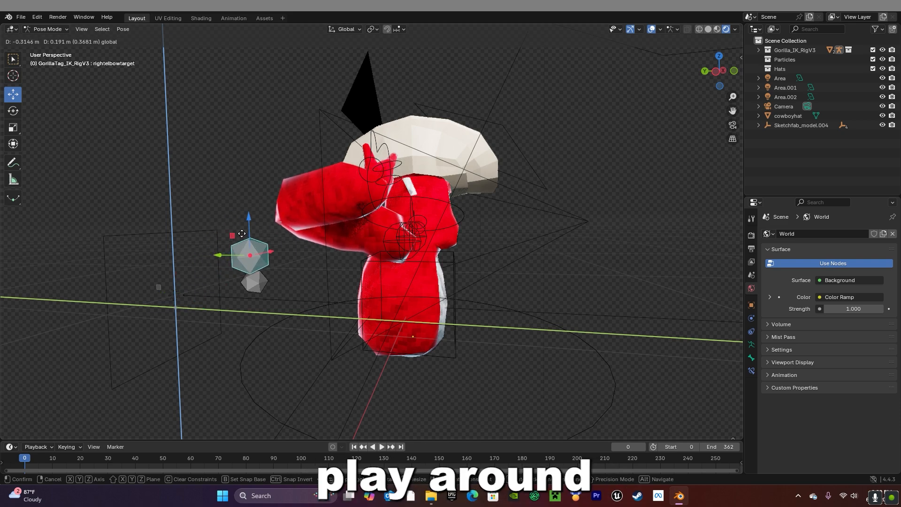
left_click_drag(241, 233, 249, 227)
middle_click_drag(268, 240, 193, 237)
key("ctrl+z")
middle_click_drag(378, 246, 386, 249)
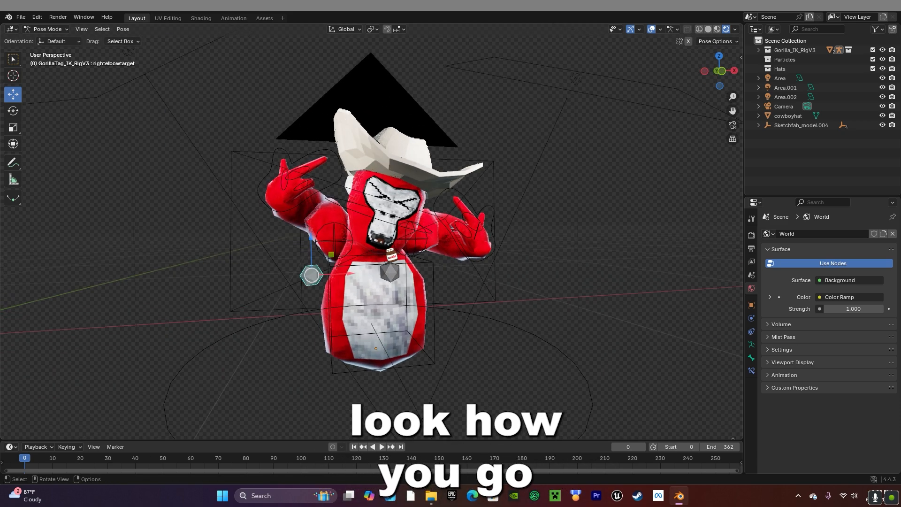
Switch the rig from Pose Mode to Object Mode
middle_click_drag(236, 130, 61, 64)
left_click(39, 31)
left_click(43, 41)
middle_click_drag(273, 191, 267, 192)
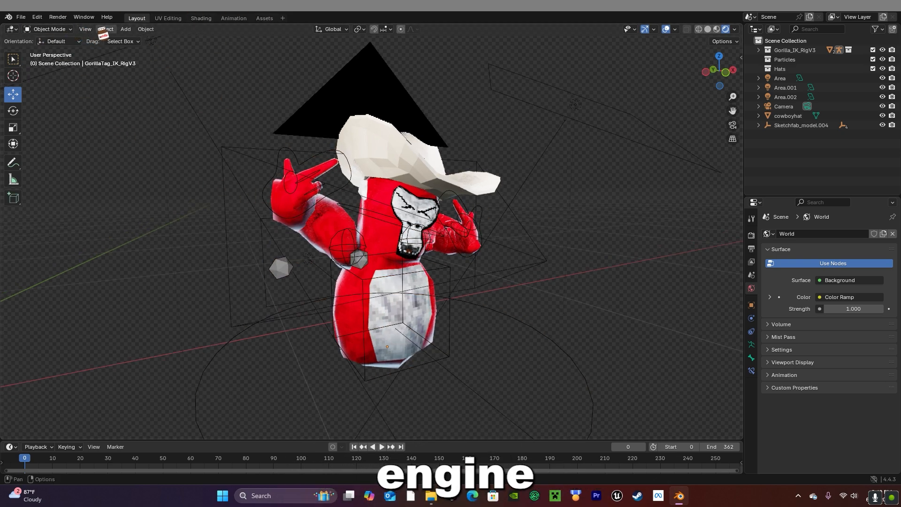
Check the scene through the active camera and return to the free perspective view
left_click(85, 29)
mouse_move(108, 140)
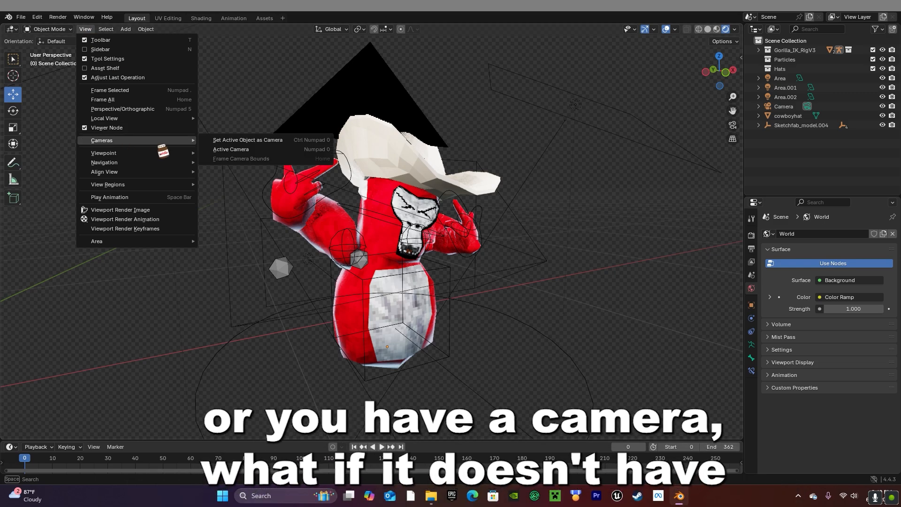
left_click(220, 150)
scroll(197, 164, "down", 1)
mouse_move(177, 167)
middle_mouse_down()
mouse_move(199, 171)
mouse_move(185, 183)
middle_mouse_up()
scroll(184, 183, "down", 3)
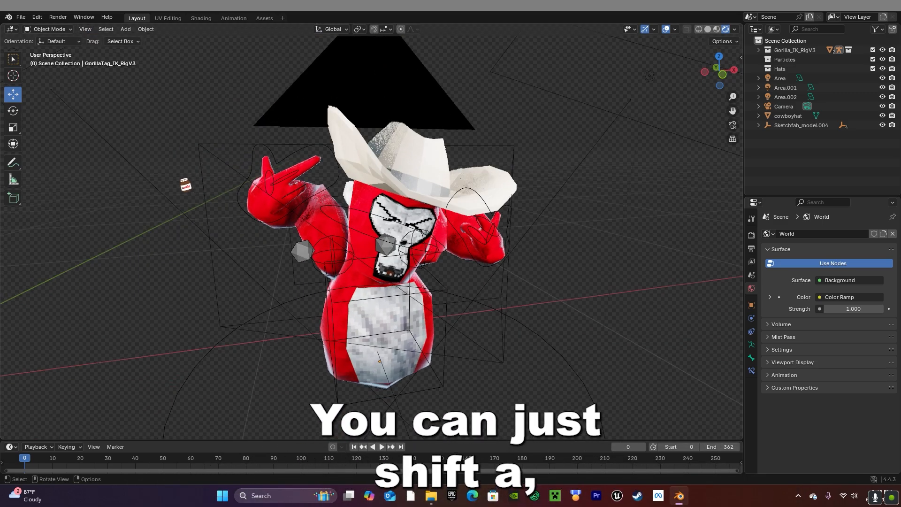
Add a new camera to the scene and delete it again
key("shift+a")
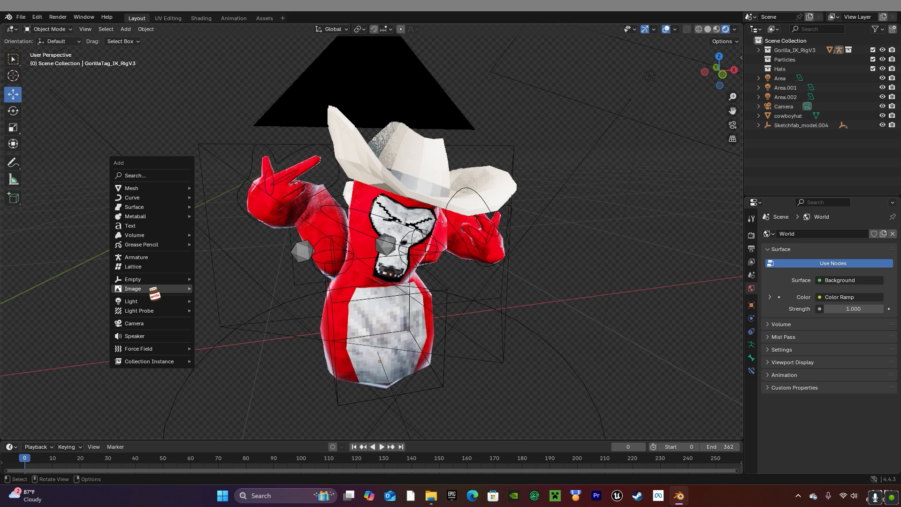
mouse_move(152, 301)
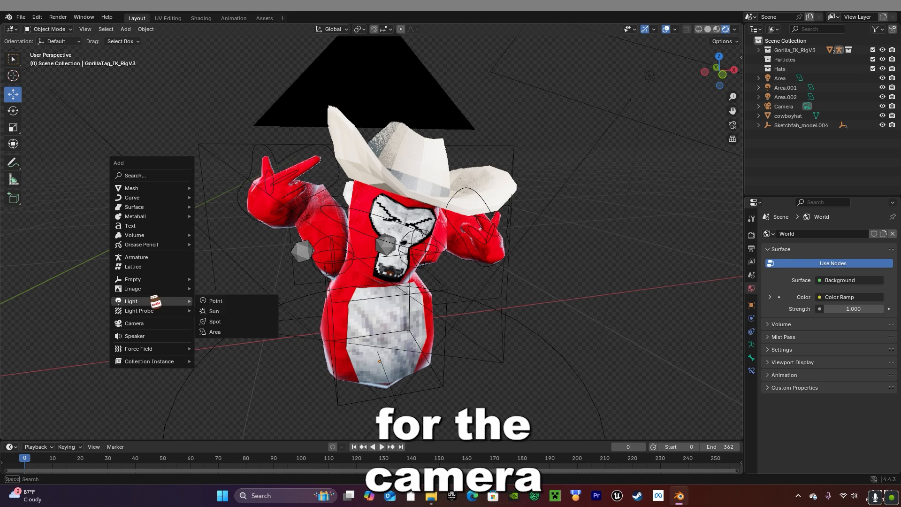
left_click(160, 325)
scroll(119, 189, "down", 3)
key("Delete")
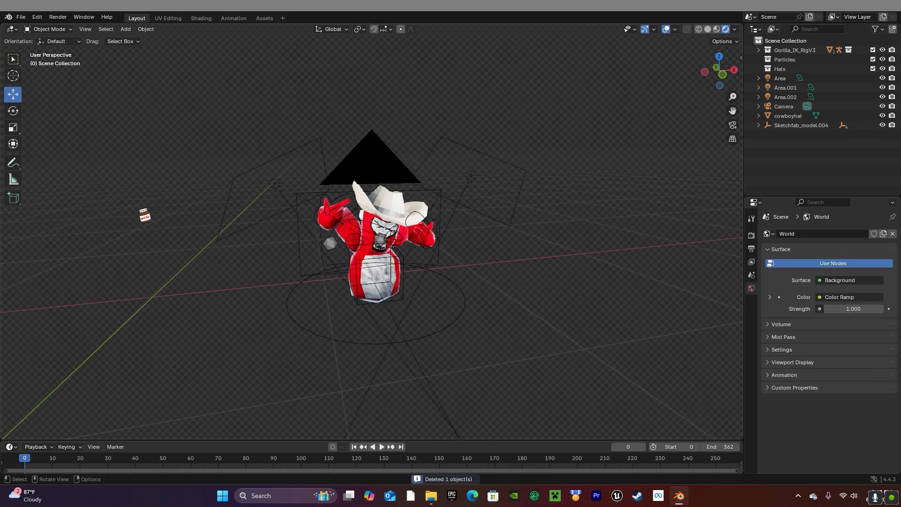
Select the Area.002 light and look over the light types that can be added, including Area
scroll(256, 227, "up", 2)
left_click(215, 169)
mouse_move(214, 174)
middle_mouse_down()
mouse_move(303, 164)
mouse_move(252, 187)
mouse_move(211, 188)
middle_mouse_up()
key("shift+a")
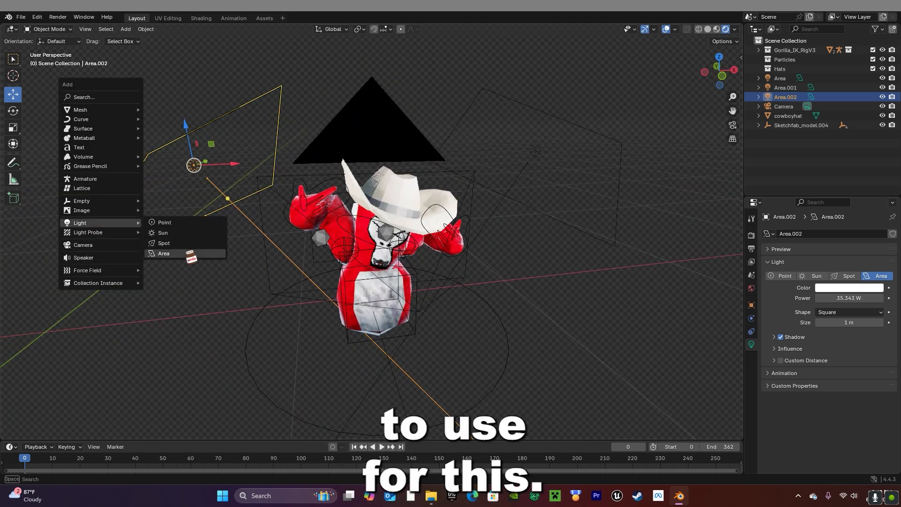
middle_click_drag(219, 267, 188, 250)
scroll(188, 250, "up", 2)
scroll(327, 201, "down", 2)
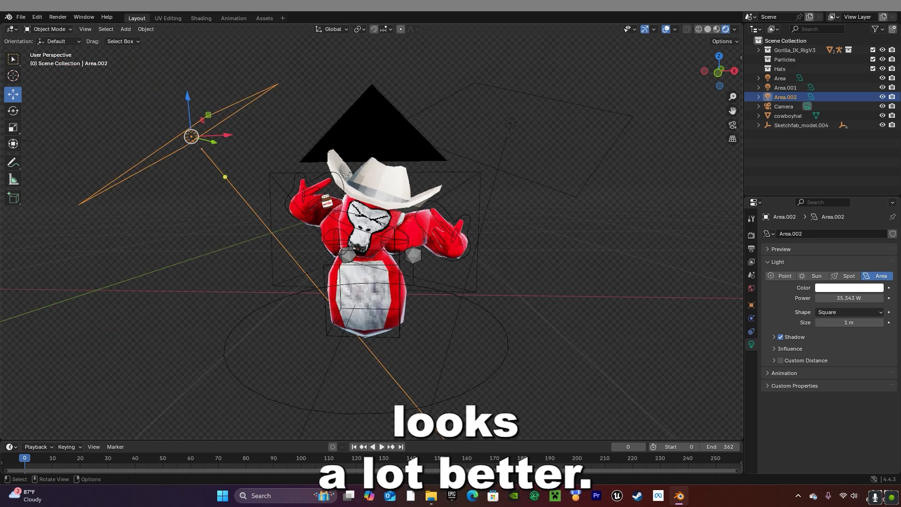
Select the existing camera above the character and view the scene through the active camera
left_click(301, 165)
left_click(85, 29)
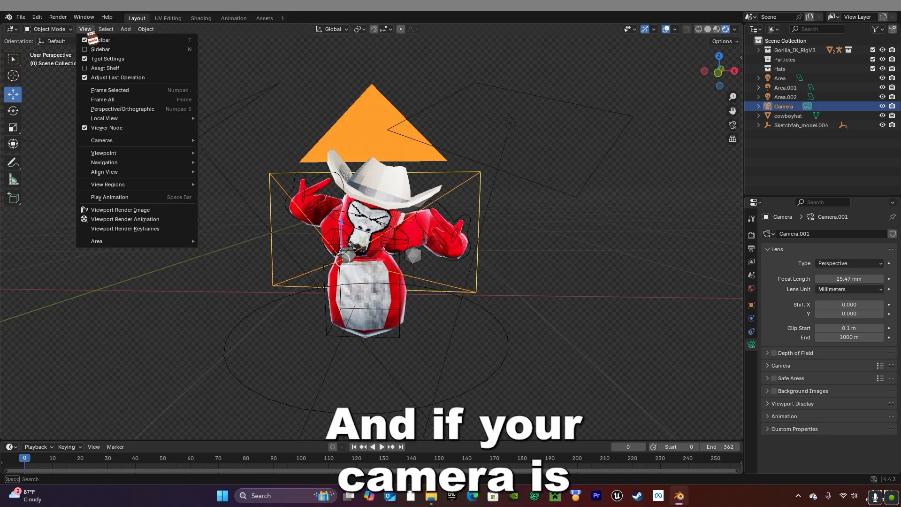
mouse_move(159, 146)
left_click(234, 154)
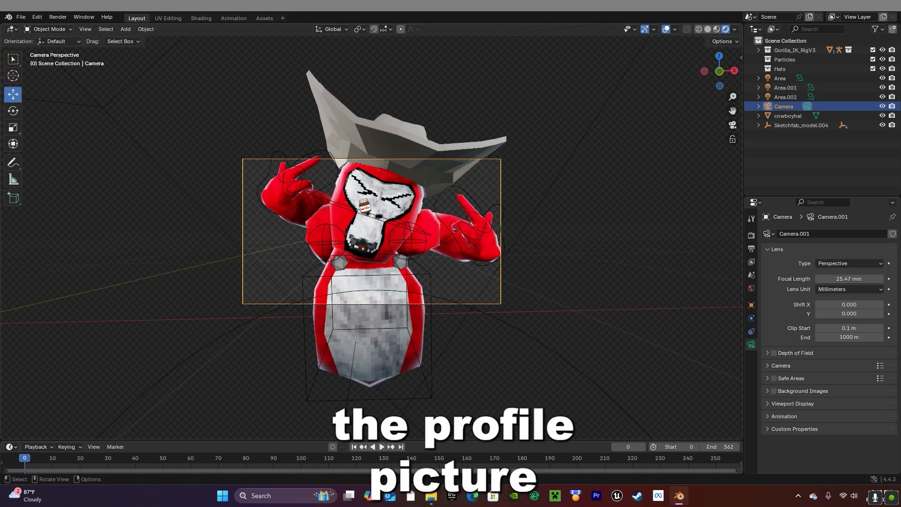
scroll(425, 212, "up", 3)
scroll(413, 206, "down", 2)
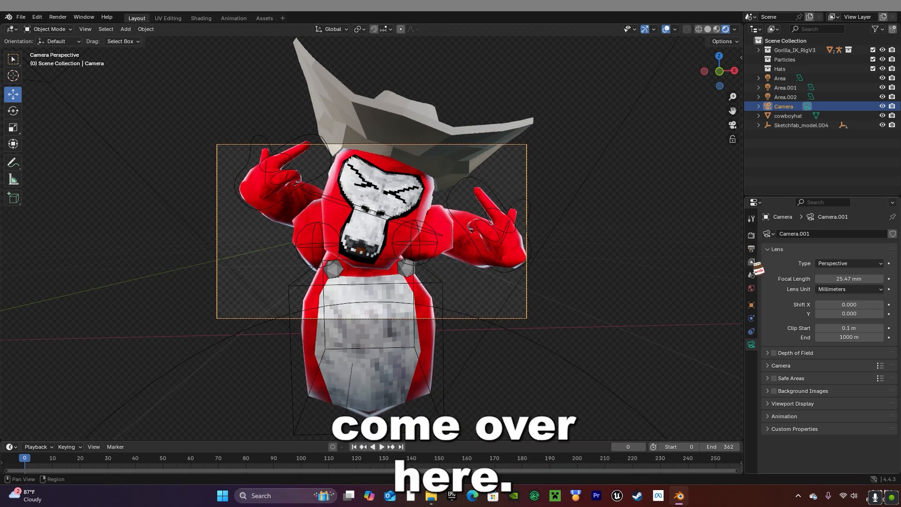
Set the output's vertical resolution to 1920 px for a square profile-picture frame
left_click(751, 249)
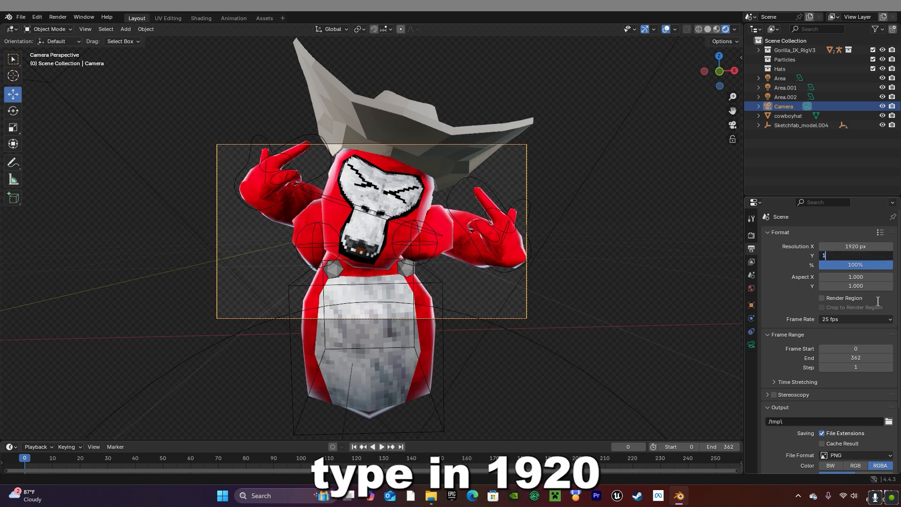
key("Return")
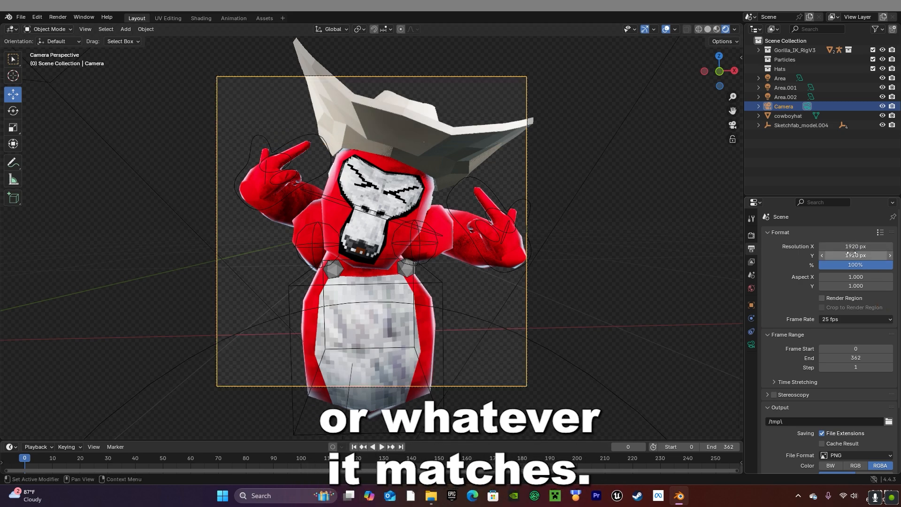
scroll(565, 213, "down", 1)
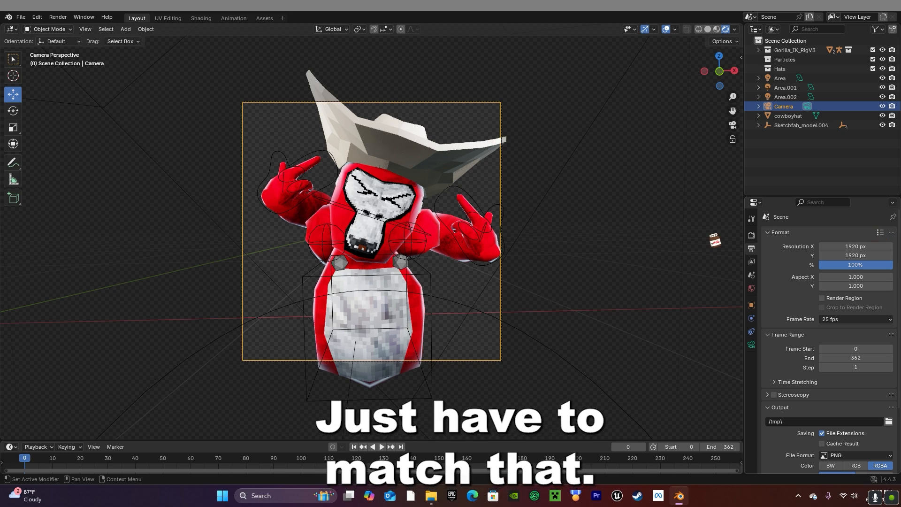
scroll(94, 86, "down", 1)
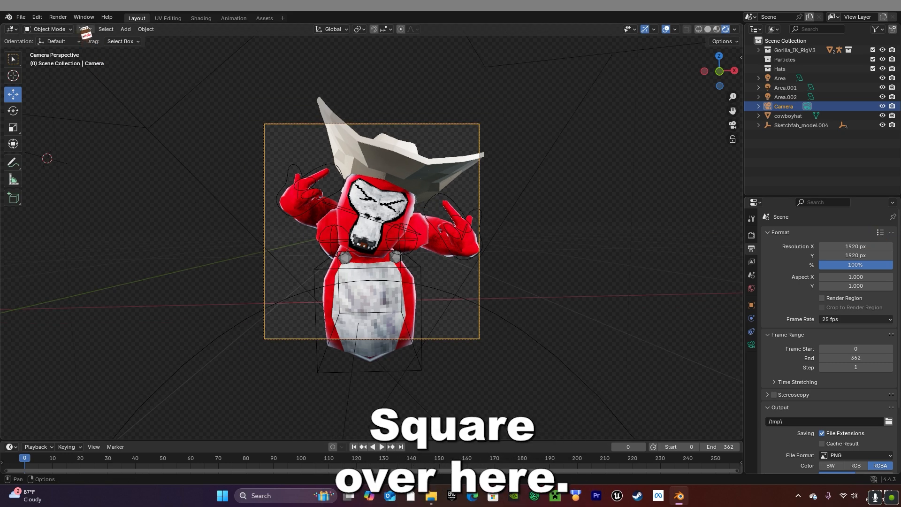
Reposition the active camera with Walk Navigation, framing the character's face and raised hands closer from a low, angled side view
left_click(106, 29)
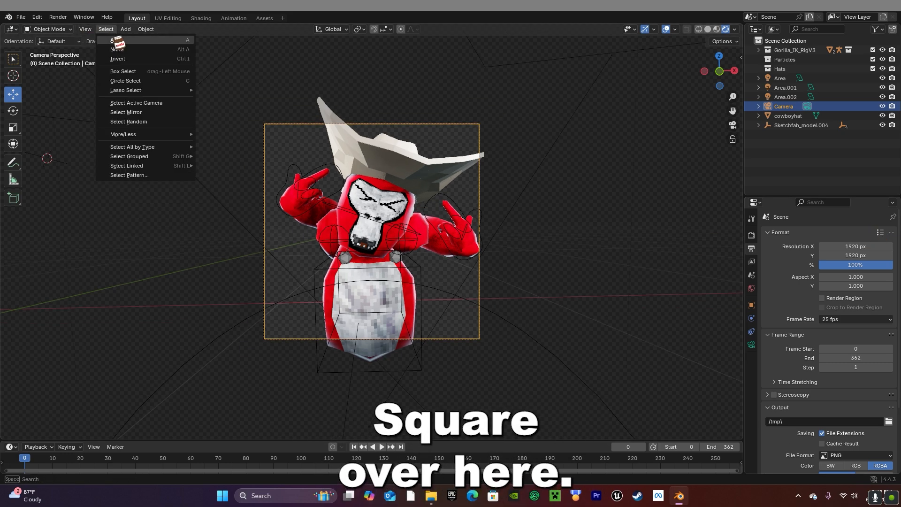
mouse_move(85, 30)
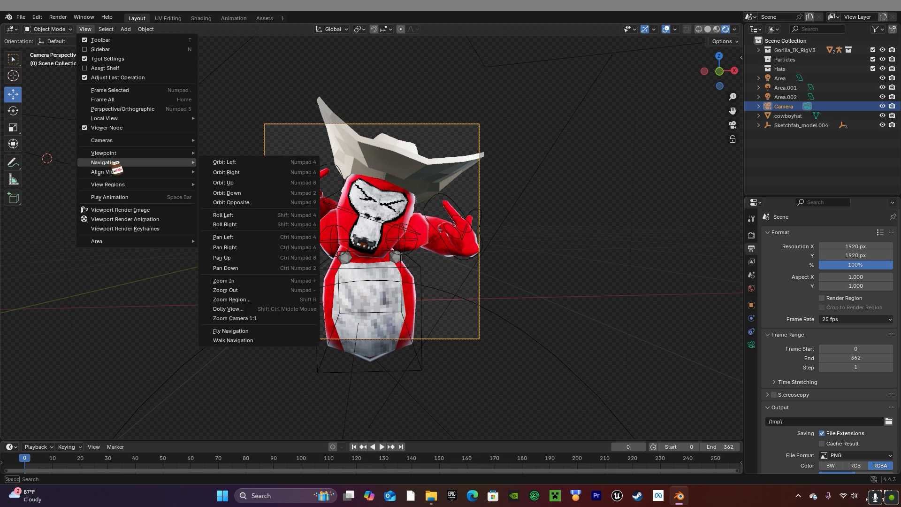
left_click(85, 30)
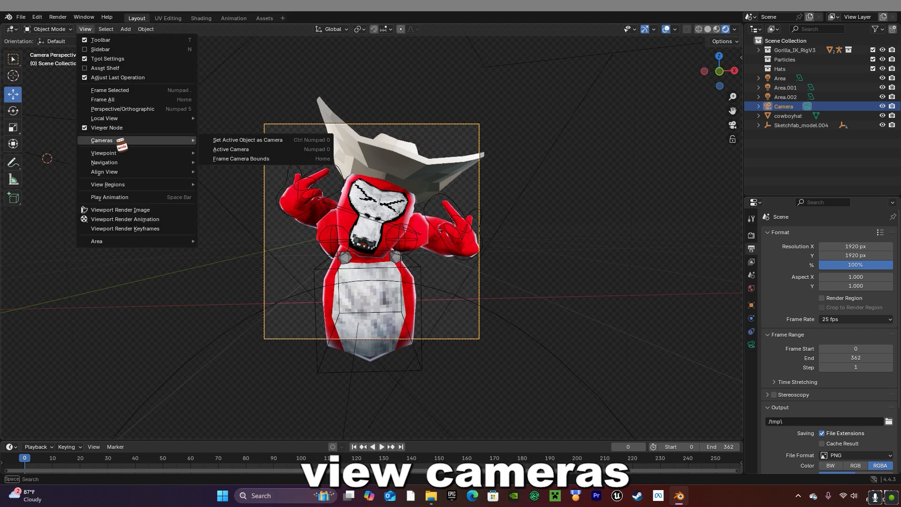
mouse_move(120, 164)
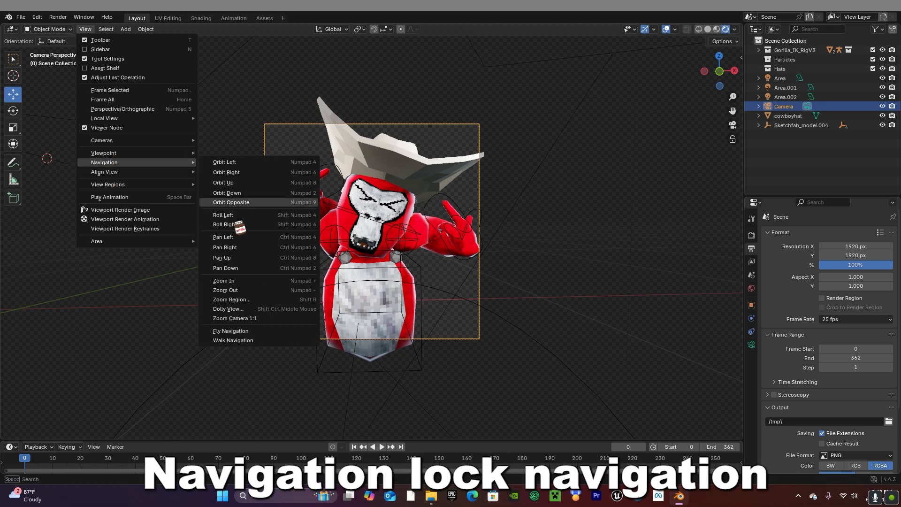
left_click(251, 340)
key("w")
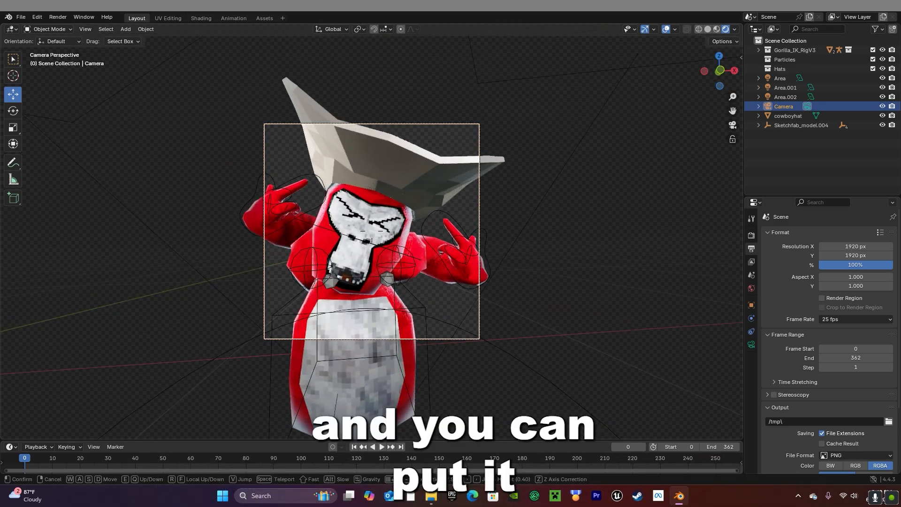
key("s")
key("a")
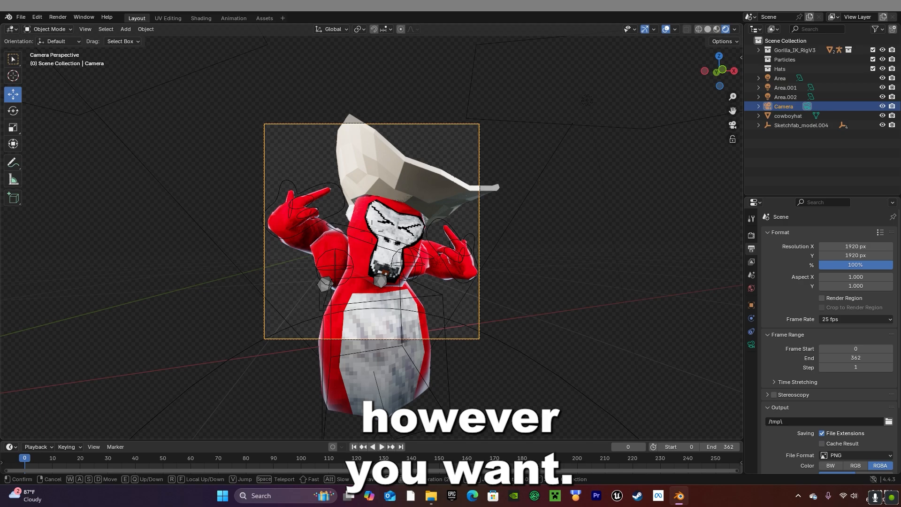
key("w")
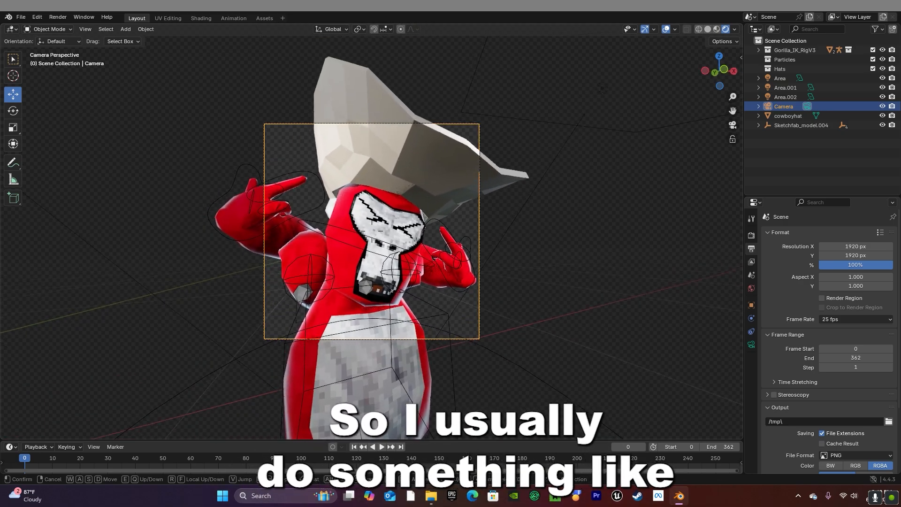
key("w")
key("s")
key("w")
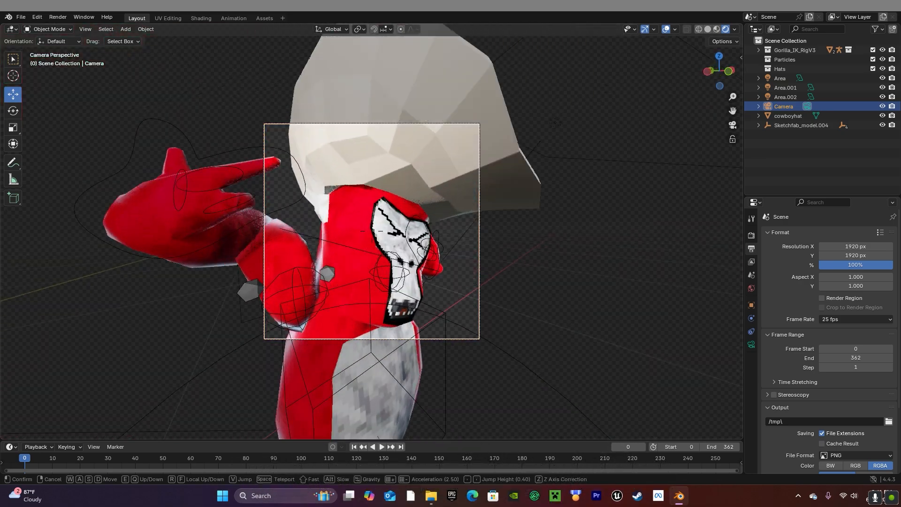
key("a")
left_click(372, 231)
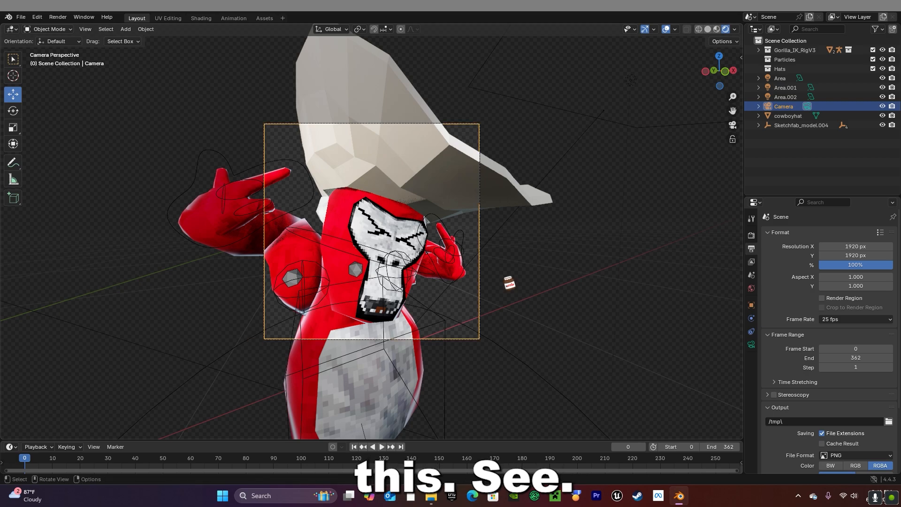
Look around the posed character outside the camera view, and render a still image from the camera
left_click(510, 283)
middle_click_drag(481, 193, 508, 261)
scroll(412, 206, "down", 2)
middle_click_drag(413, 207, 531, 236)
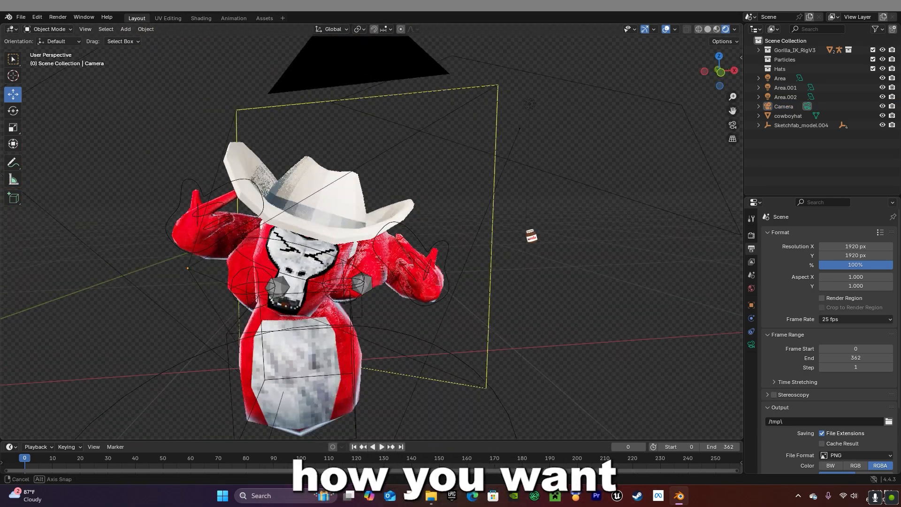
left_click(59, 17)
left_click(78, 29)
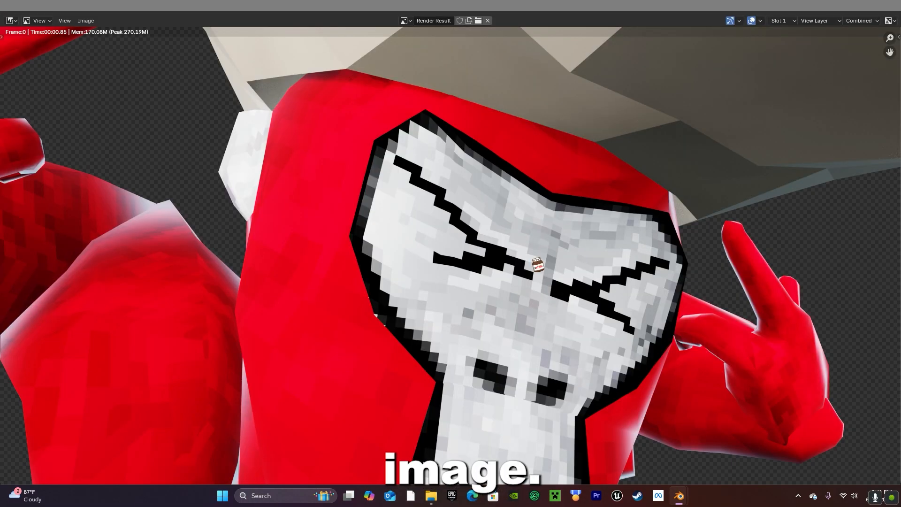
Examine the whole rendered image, including its transparent background and the character's edges
scroll(504, 265, "down", 4)
mouse_move(498, 260)
middle_mouse_down()
mouse_move(507, 259)
mouse_move(498, 256)
middle_mouse_up()
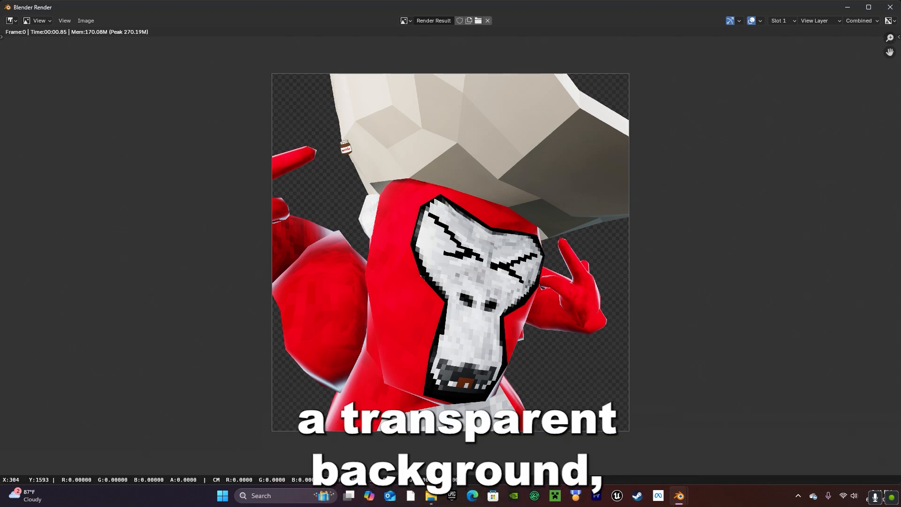
left_click(340, 197)
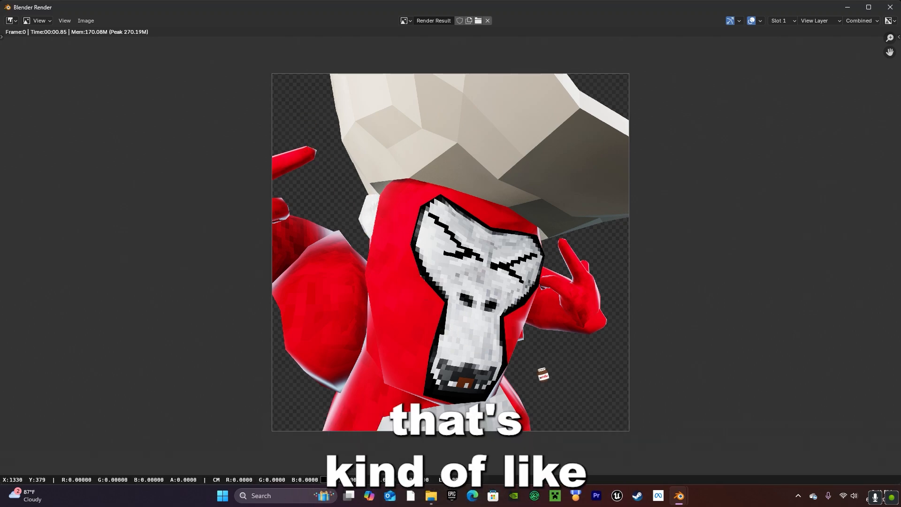
left_click_drag(538, 369, 639, 379)
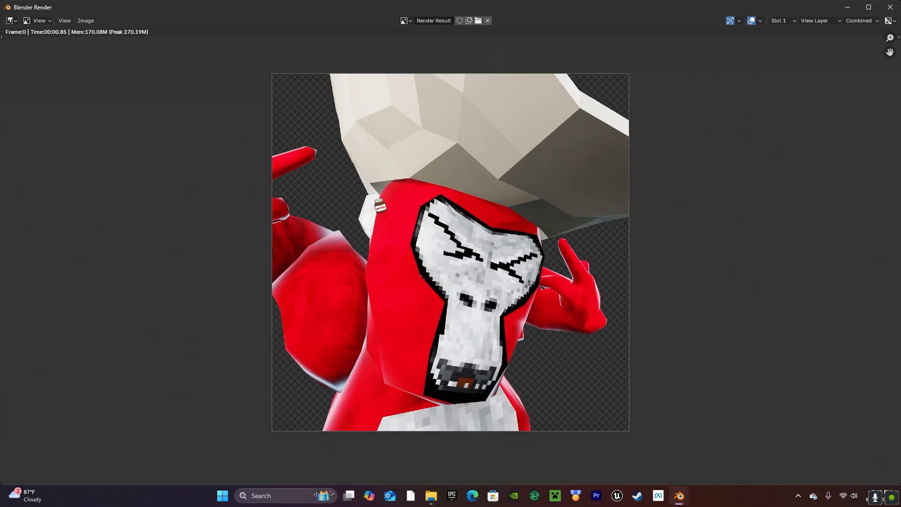
left_click_drag(357, 254, 446, 281)
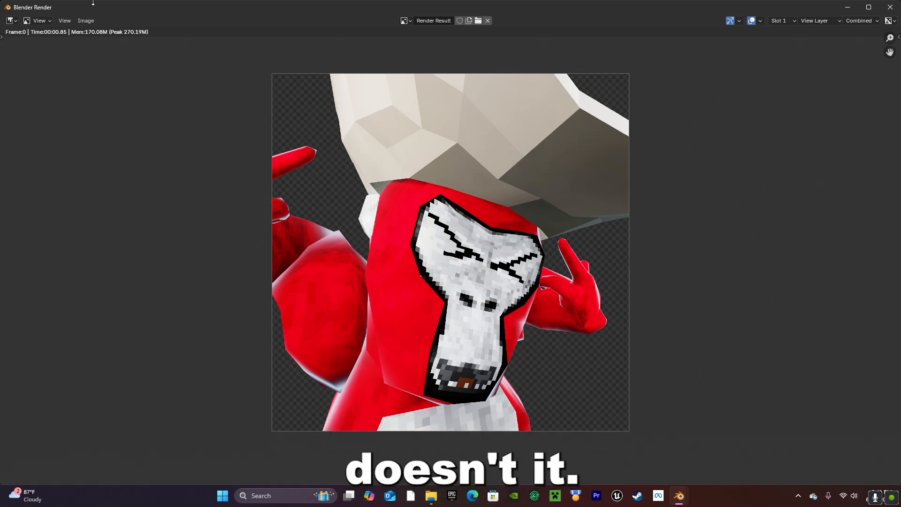
Copy the rendered image to the clipboard and bring up the image's save options
left_click(86, 21)
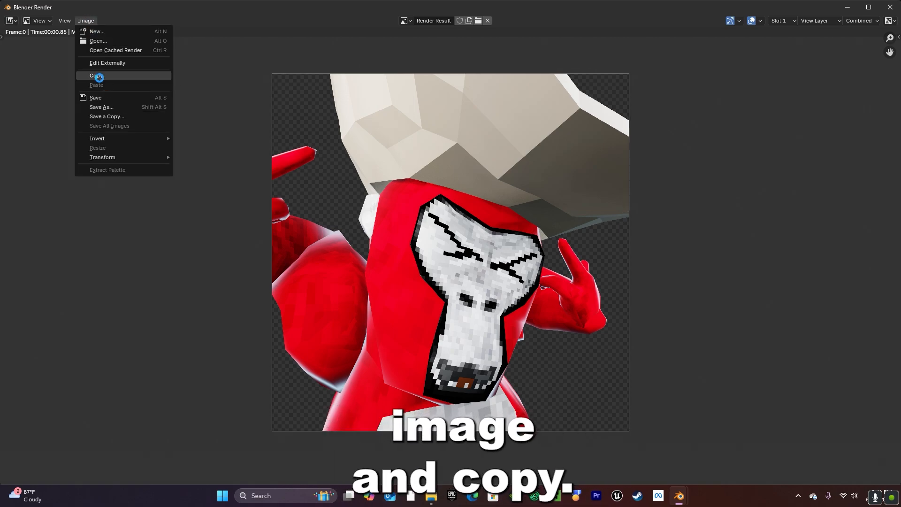
left_click(96, 76)
left_click(91, 21)
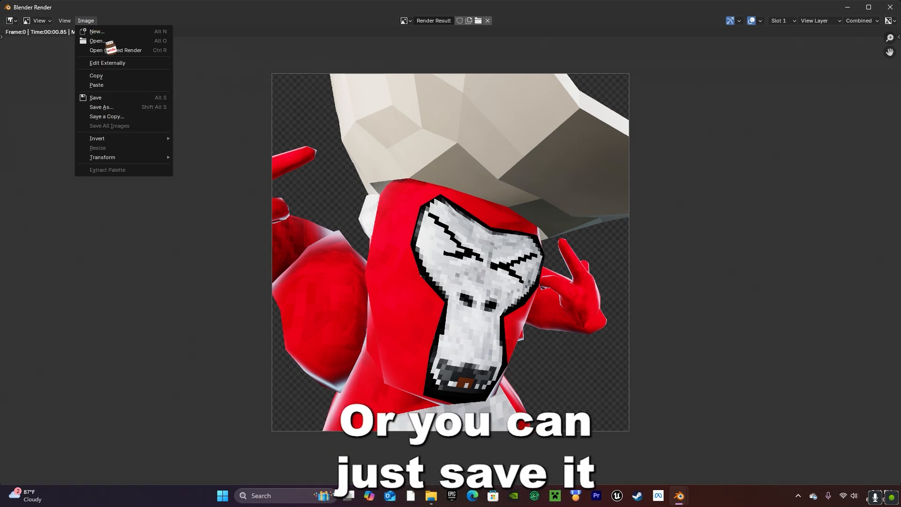
Switch to Microsoft Edge, search the web for photopea, and open the Photopea online photo editor site
left_click(474, 497)
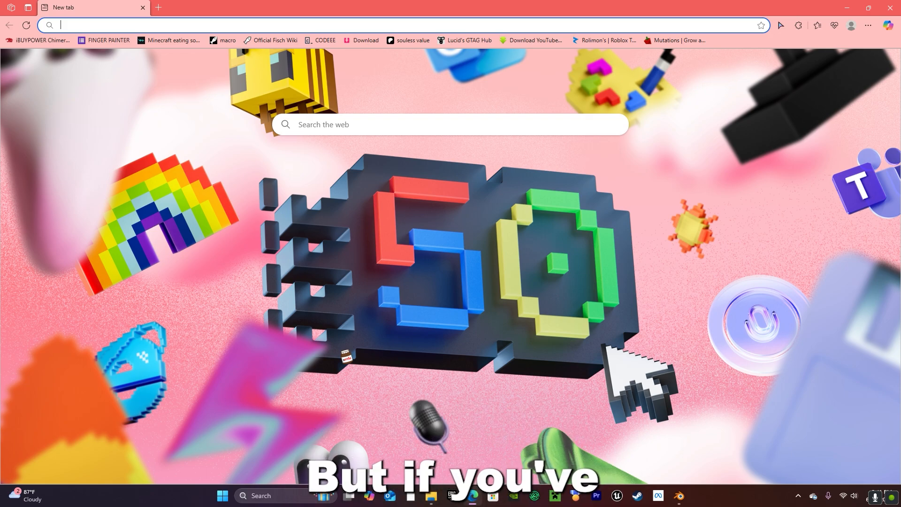
type("ph")
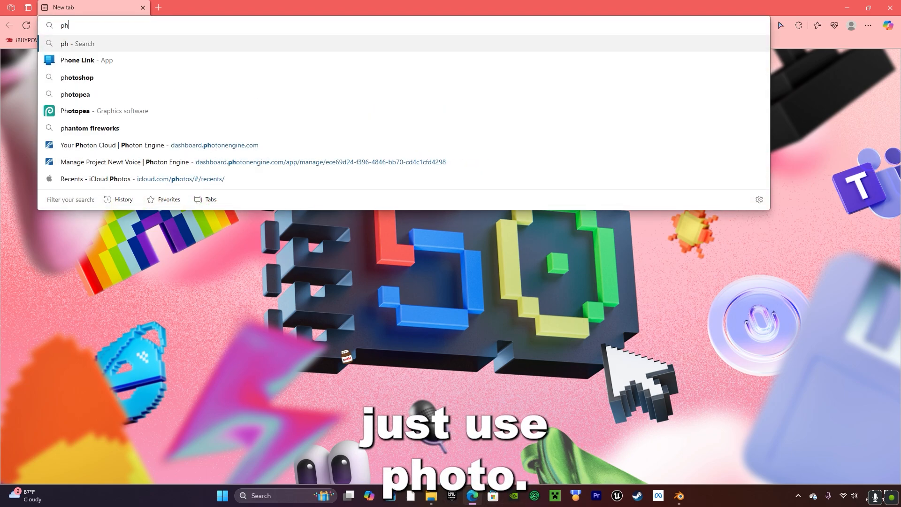
type("otopea")
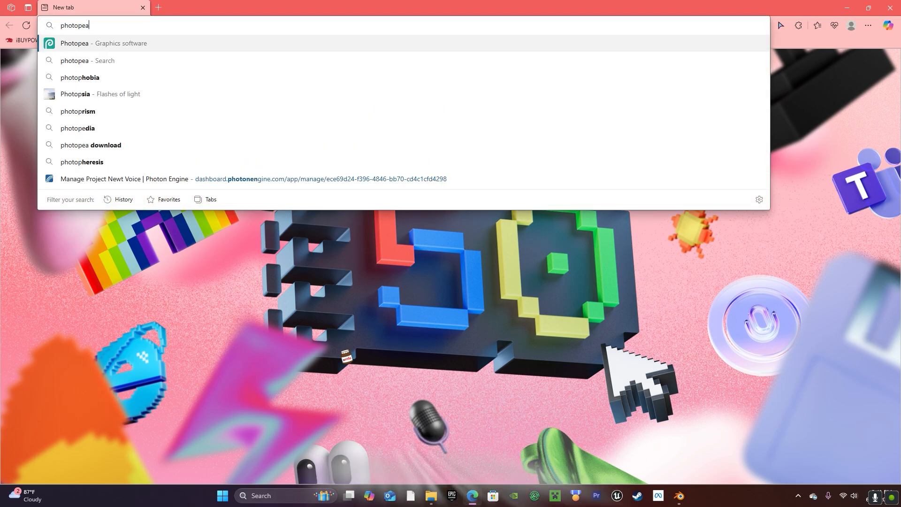
key("Return")
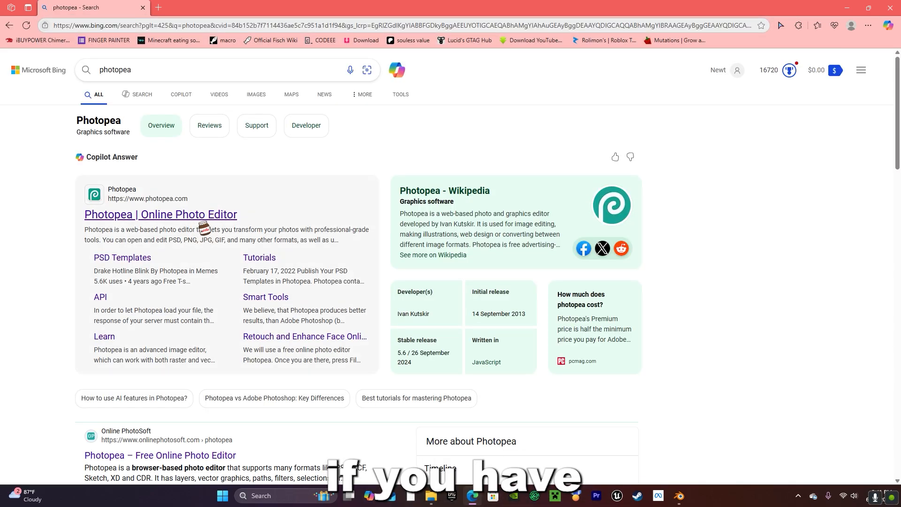
left_click(177, 218)
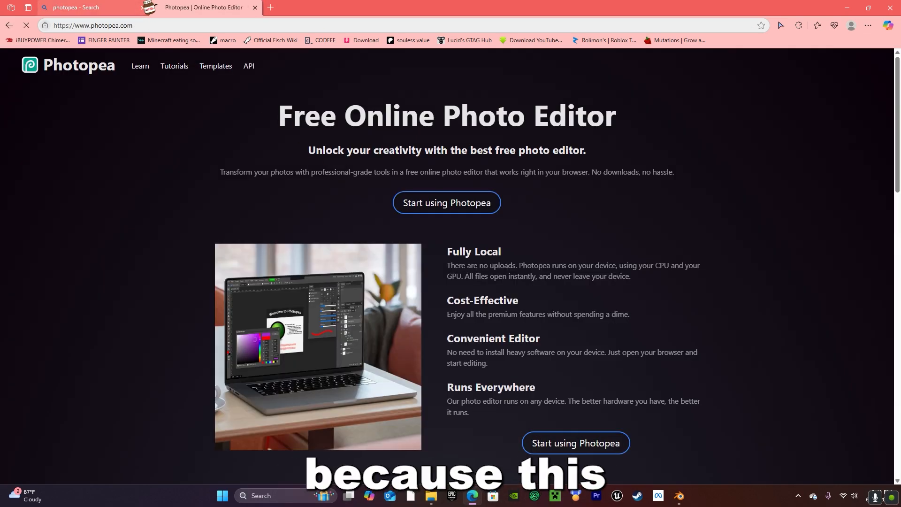
Close the search results tab and start the Photopea editor from its landing page
left_click(143, 7)
scroll(468, 316, "down", 5)
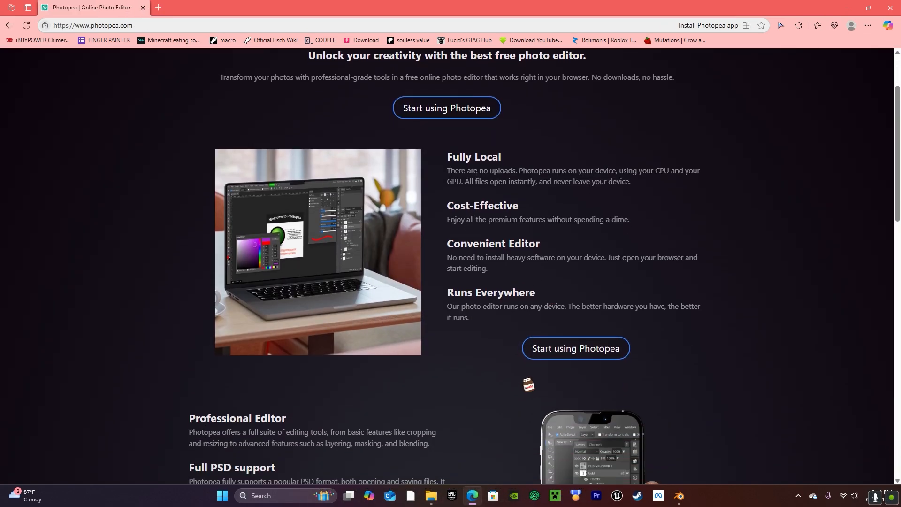
scroll(591, 334, "up", 2)
left_click(582, 305)
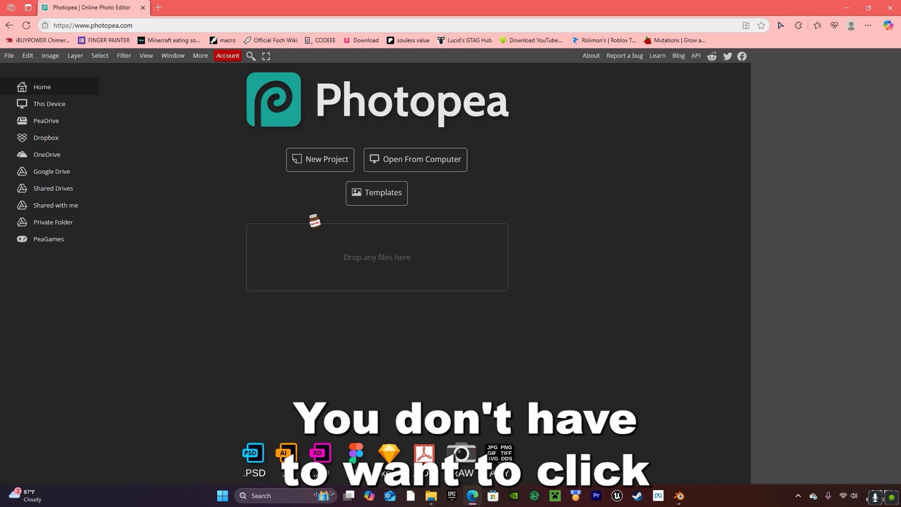
Create a 1920 × 1920 pixel project with a white background and paste the copied render, allowing clipboard access
left_click(320, 168)
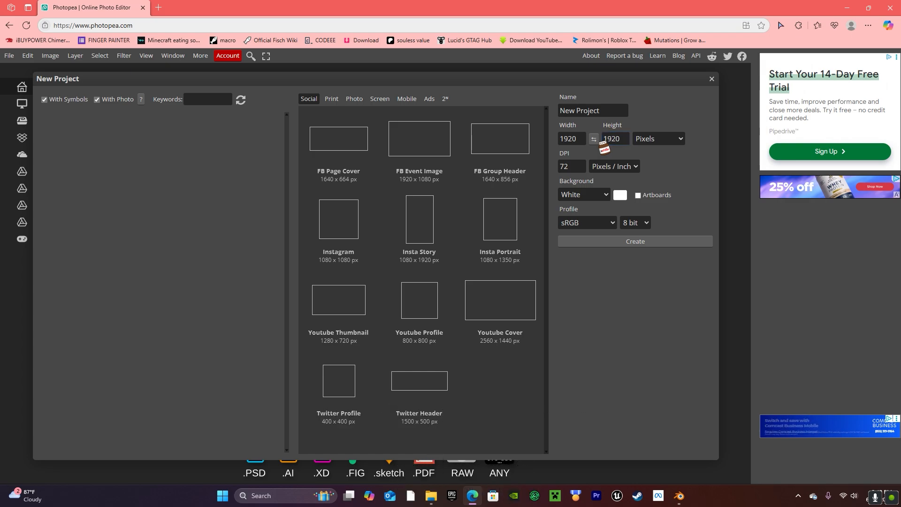
left_click(646, 242)
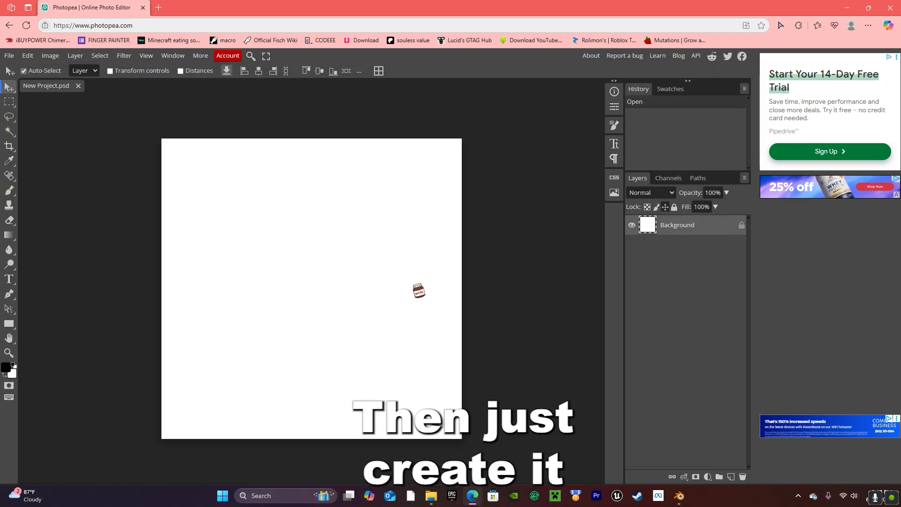
left_click(468, 291)
key("ctrl+v")
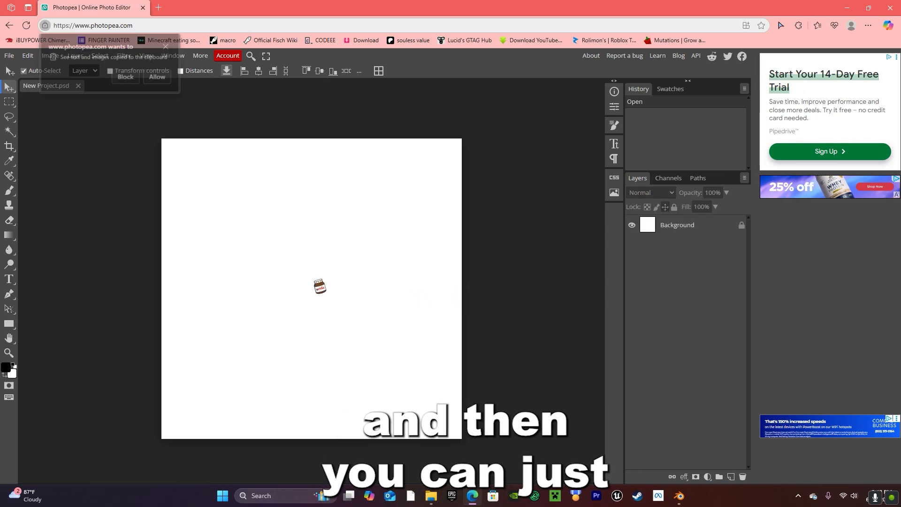
left_click(158, 76)
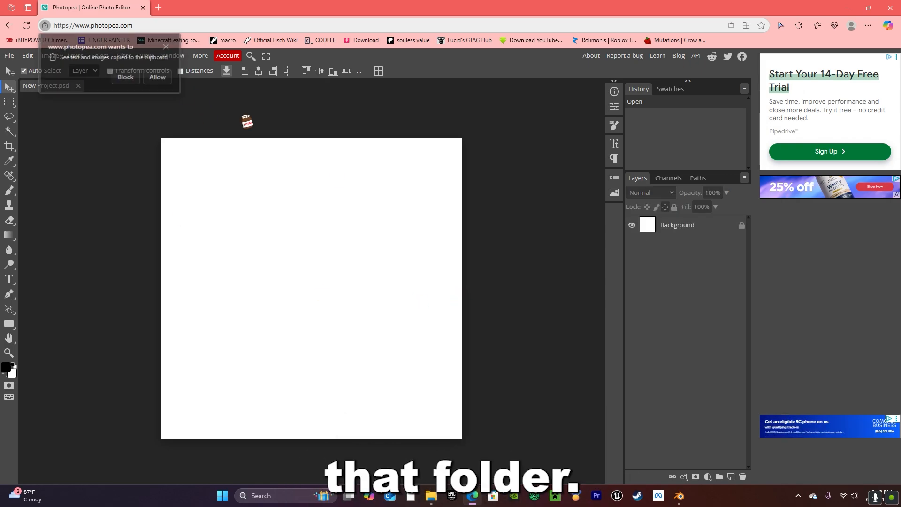
Shift the pasted render slightly on the canvas and undo the move
left_click_drag(309, 361, 314, 342)
key("ctrl+z")
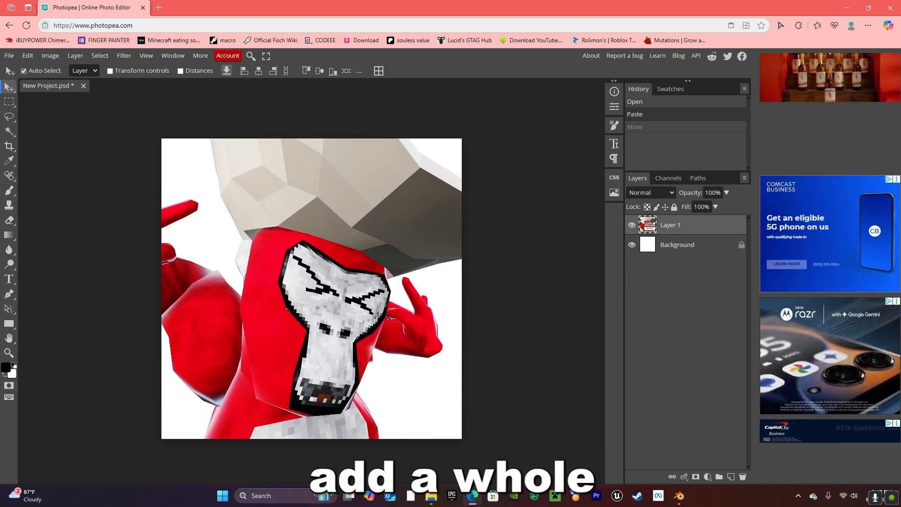
right_click(647, 223)
left_click(621, 359)
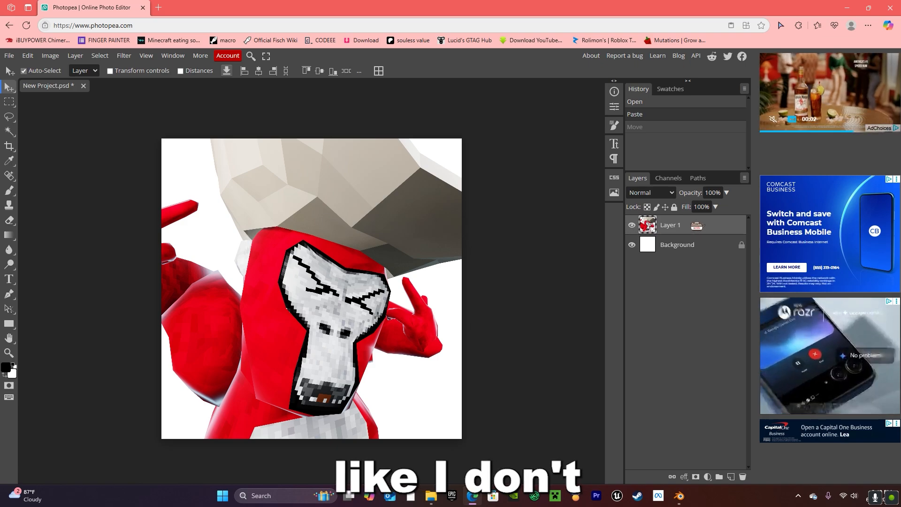
Try a stroke and adjusted outer glow settings in Layer 1's layer style, and undo the style
double_click(673, 228)
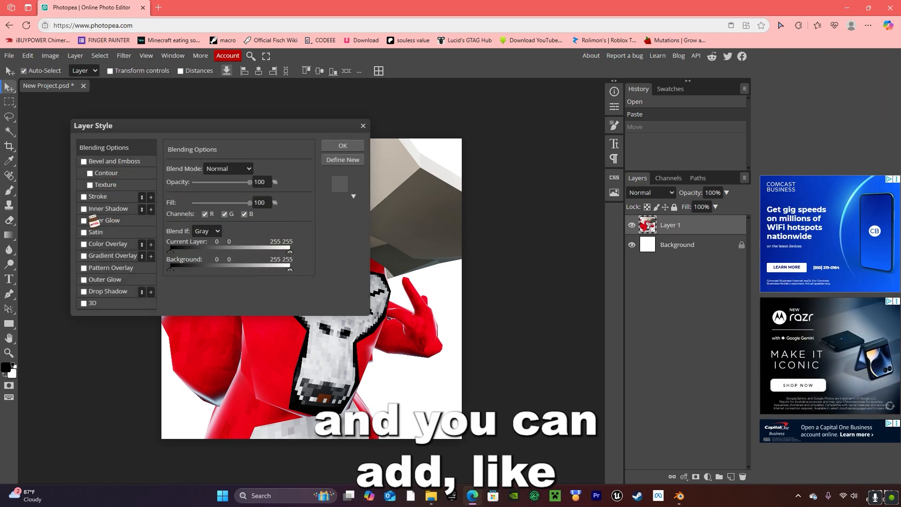
left_click(83, 280)
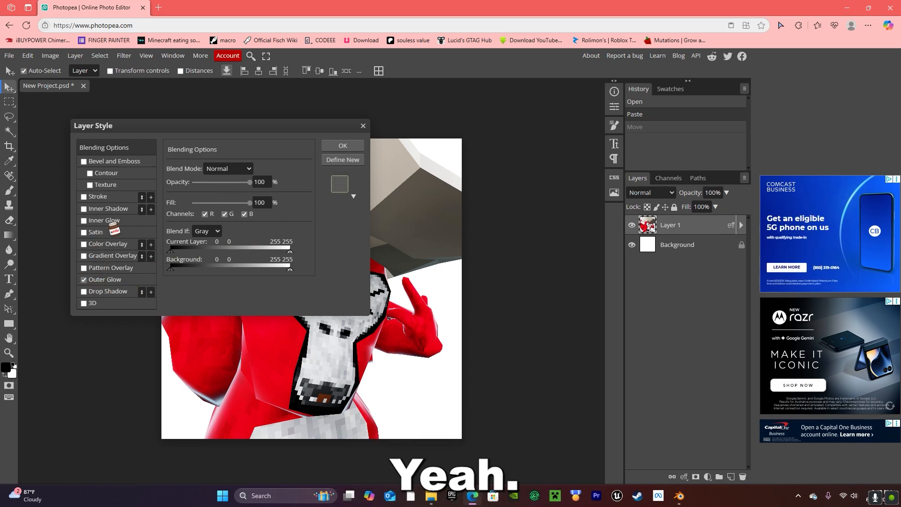
left_click(83, 280)
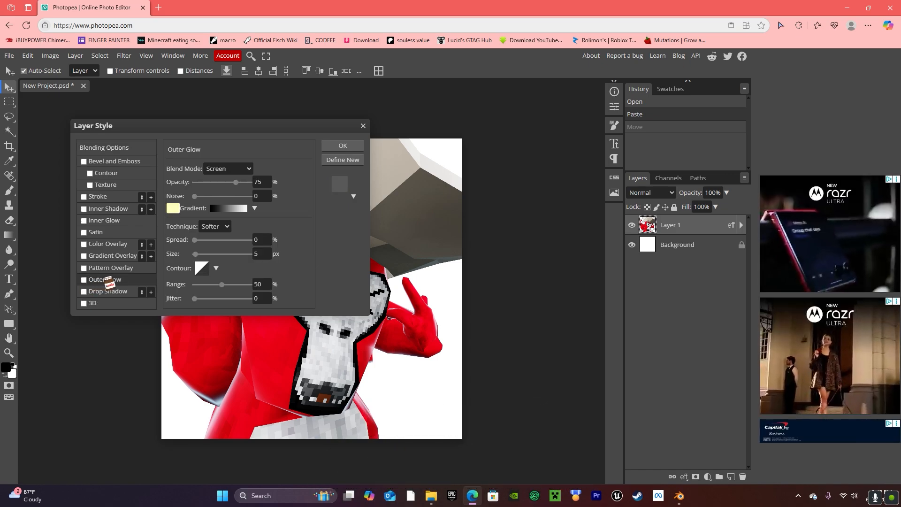
left_click(84, 197)
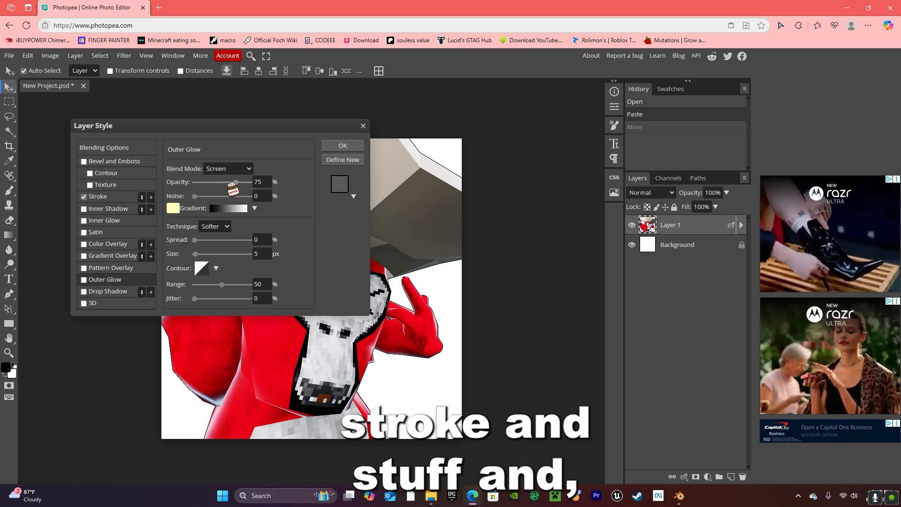
left_click_drag(233, 182, 261, 182)
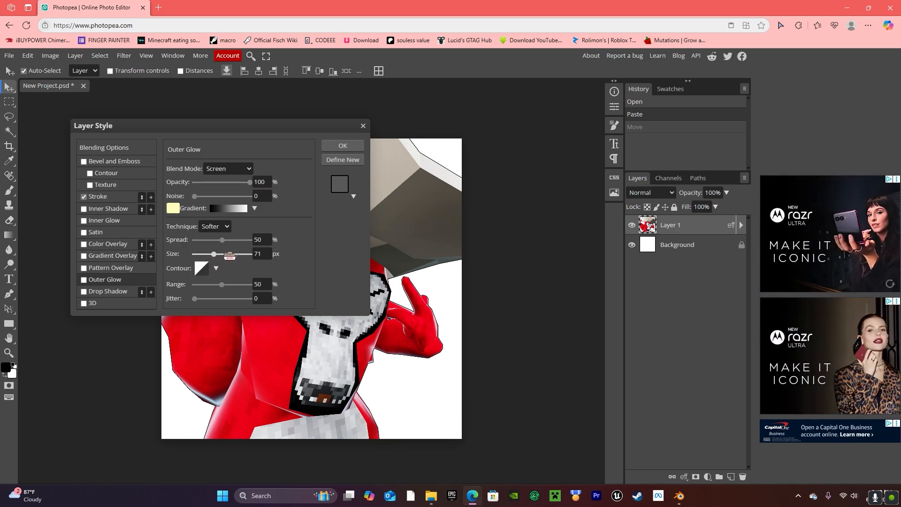
key("Return")
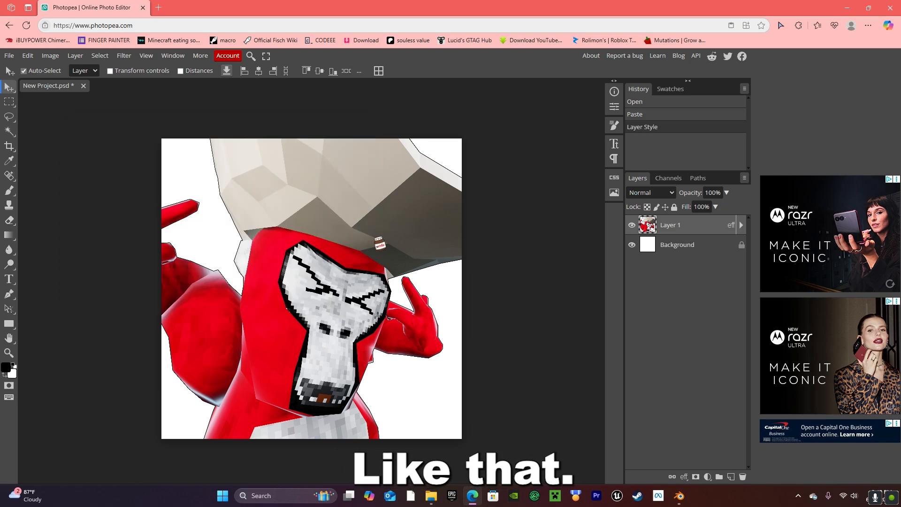
key("ctrl+z")
scroll(32, 242, "up", 1)
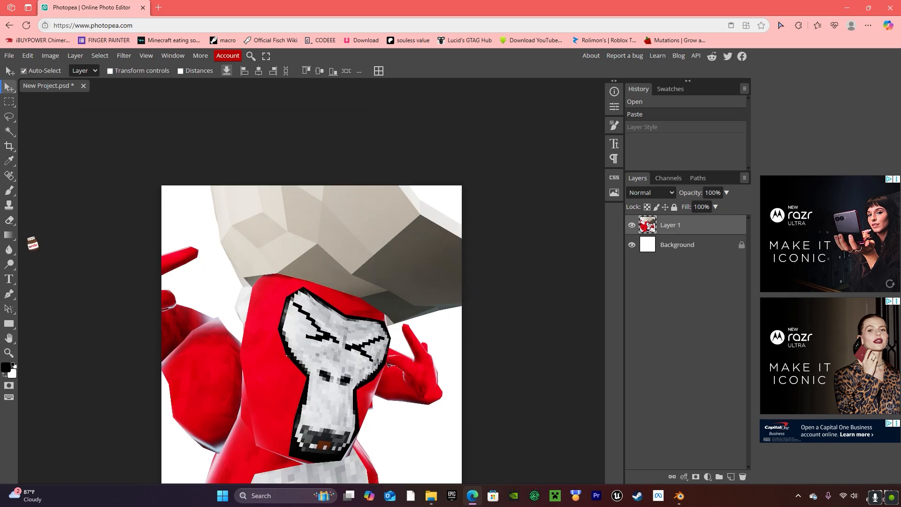
scroll(88, 232, "down", 1)
middle_click_drag(244, 326, 249, 322)
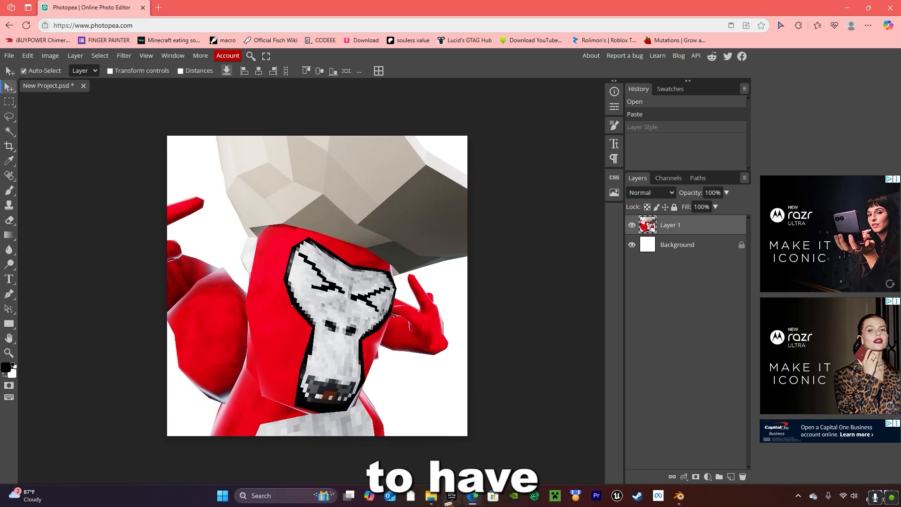
Switch to File Explorer and open the Bgs folder inside GTAG THUMBNAILS
left_click(431, 496)
scroll(419, 307, "up", 1)
scroll(421, 309, "up", 1)
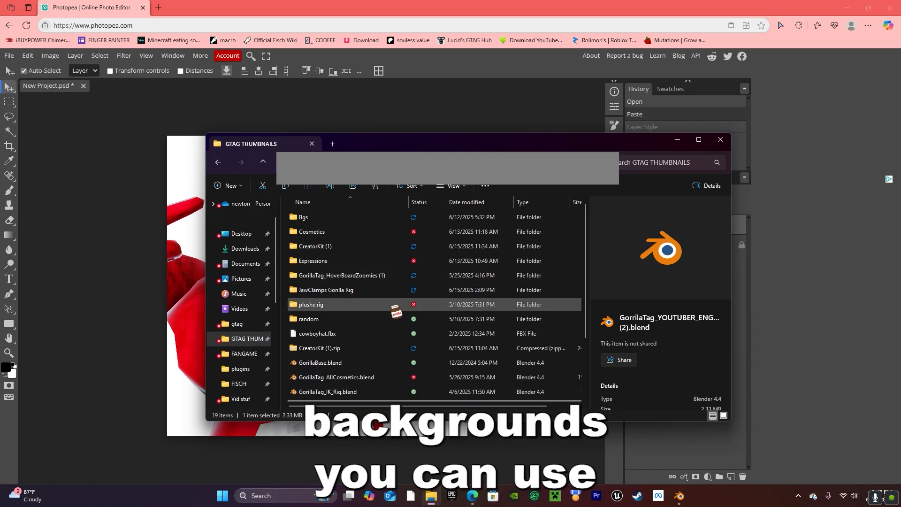
left_click_drag(341, 242, 345, 308)
scroll(347, 305, "down", 3)
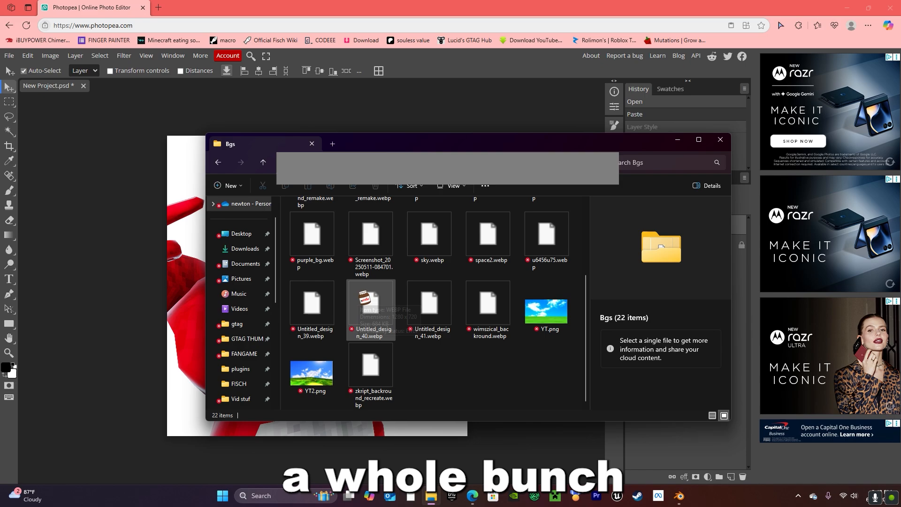
Choose 1742978520640.webp from the Bgs images and place it into the Photopea project
scroll(429, 331, "up", 3)
scroll(434, 352, "down", 3)
left_click(355, 393)
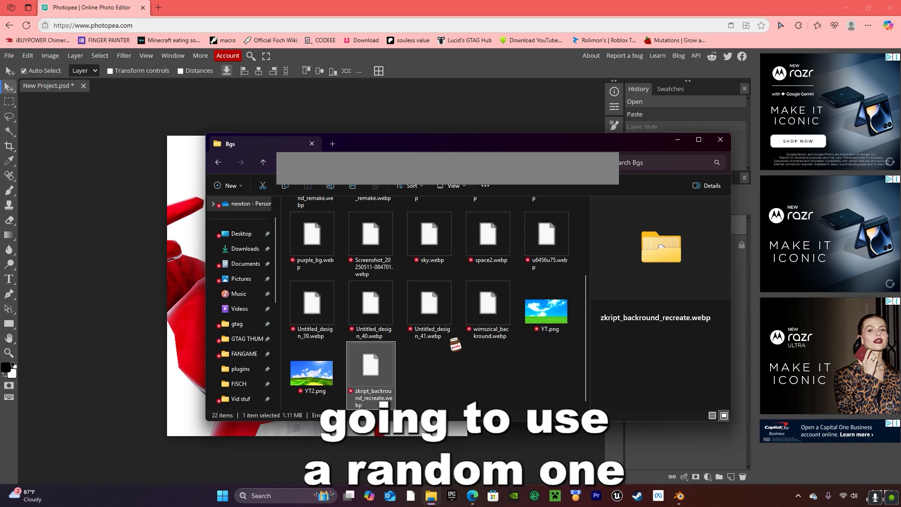
left_click(488, 331)
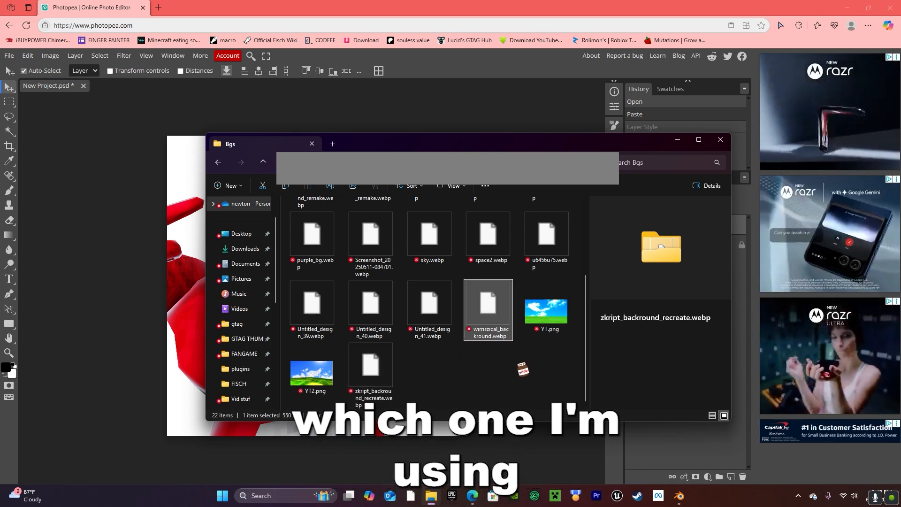
left_click(312, 235)
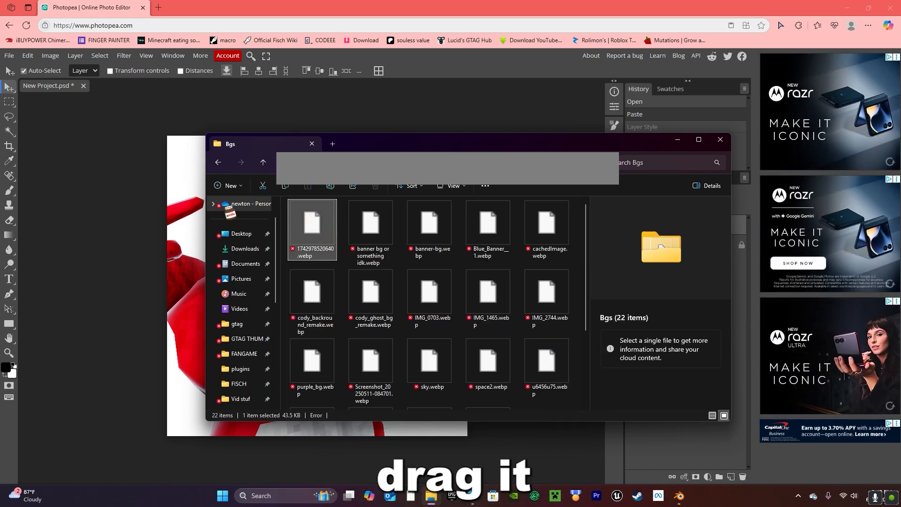
left_click_drag(312, 230, 174, 169)
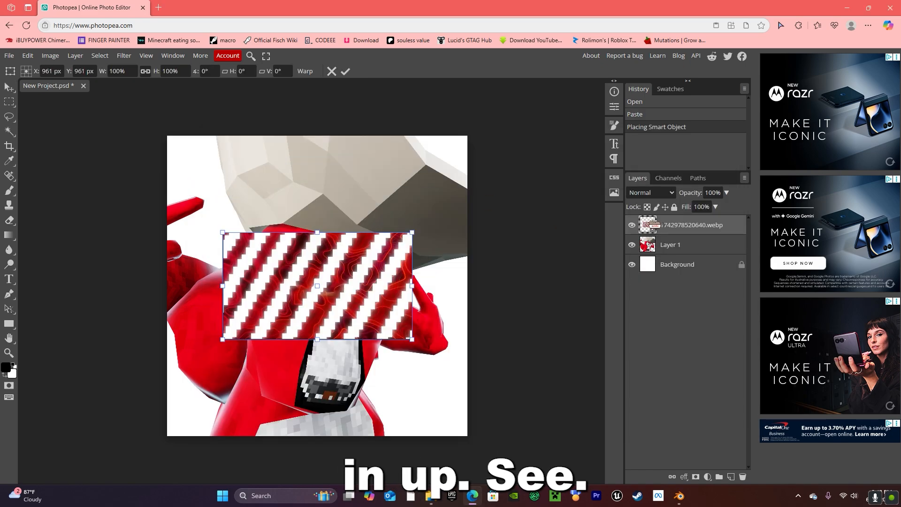
Scale the placed striped background to about 280% so it covers the canvas, and move its layer beneath Layer 1
left_click_drag(374, 268, 429, 364)
left_click_drag(278, 330, 168, 267)
left_click_drag(321, 273, 324, 141)
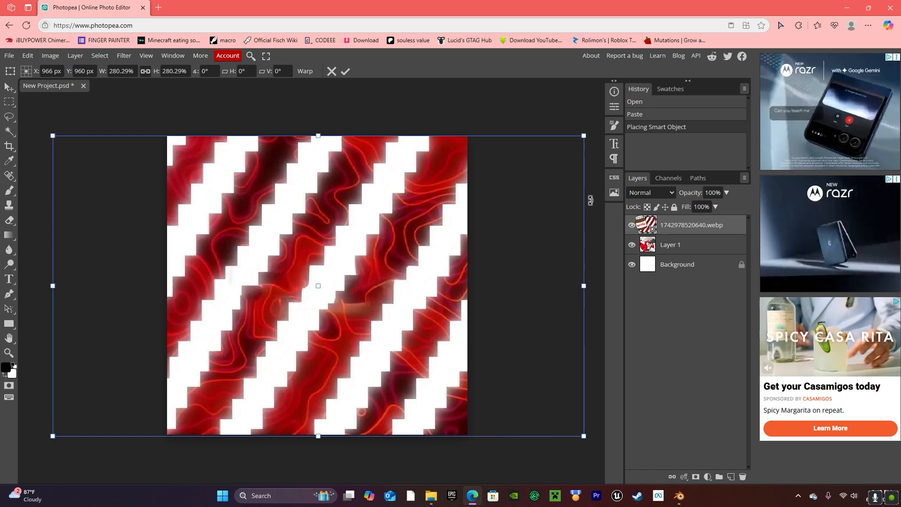
left_click_drag(676, 226, 666, 254)
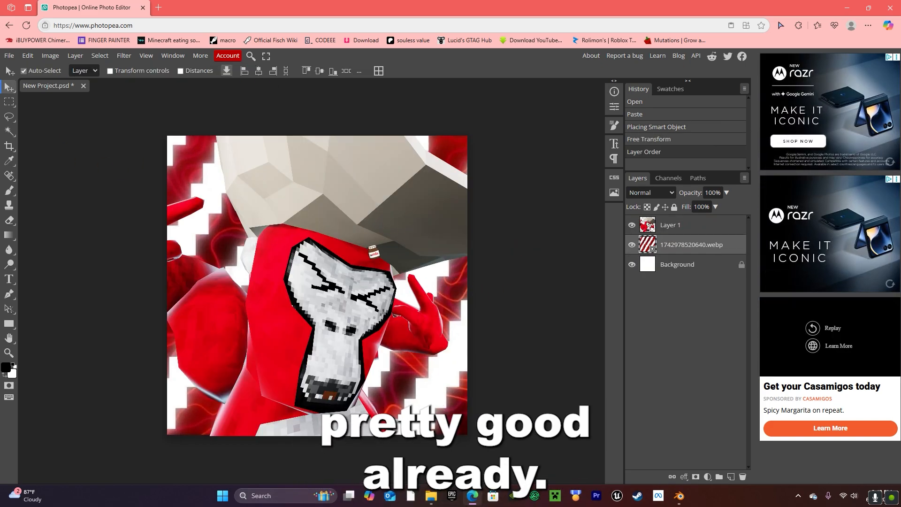
Apply a black outside stroke of 28 px at 100% opacity to Layer 1, leaving the drop shadow off
left_click(383, 259)
double_click(641, 226)
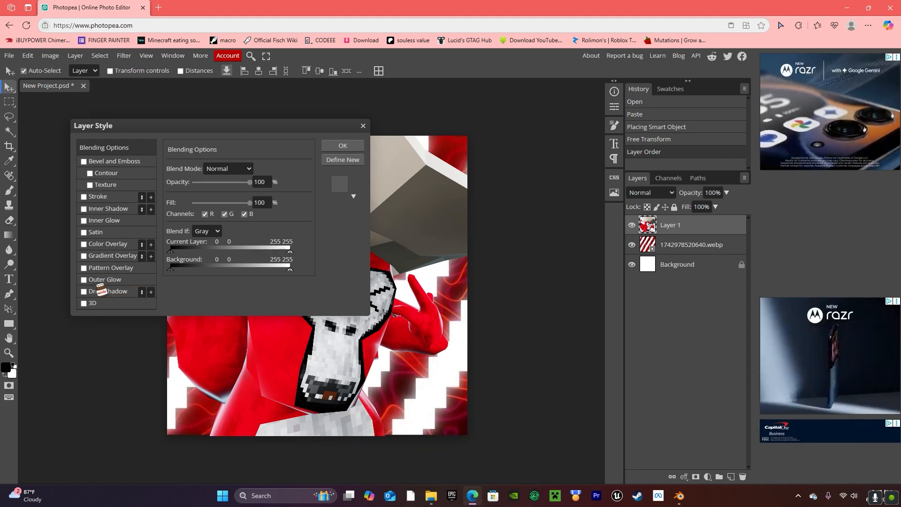
left_click(84, 291)
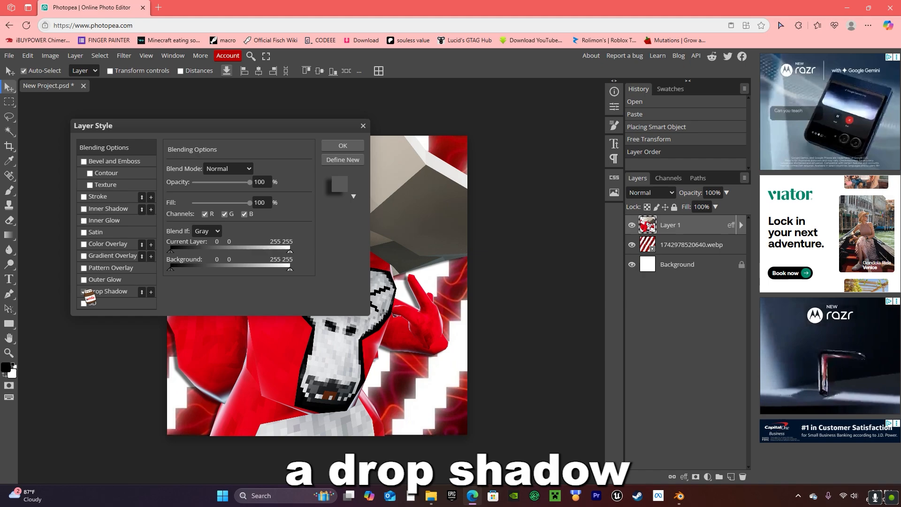
left_click(84, 291)
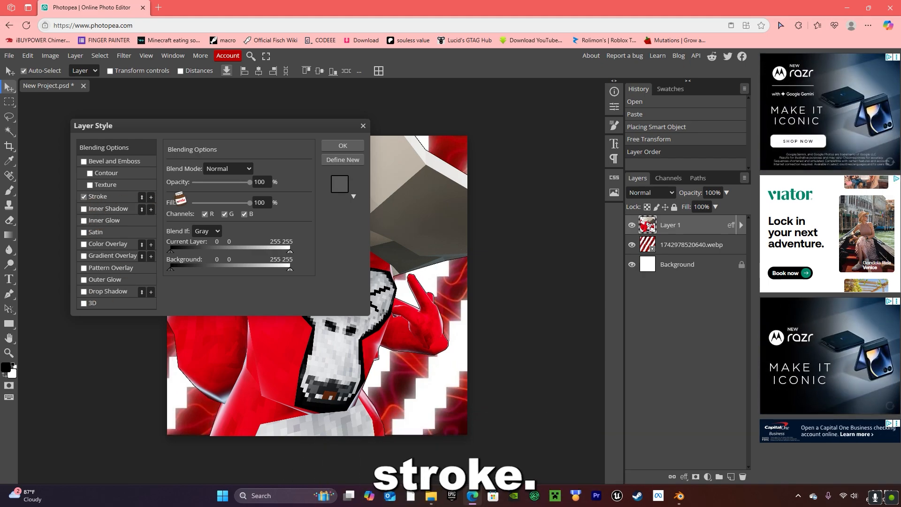
left_click(99, 197)
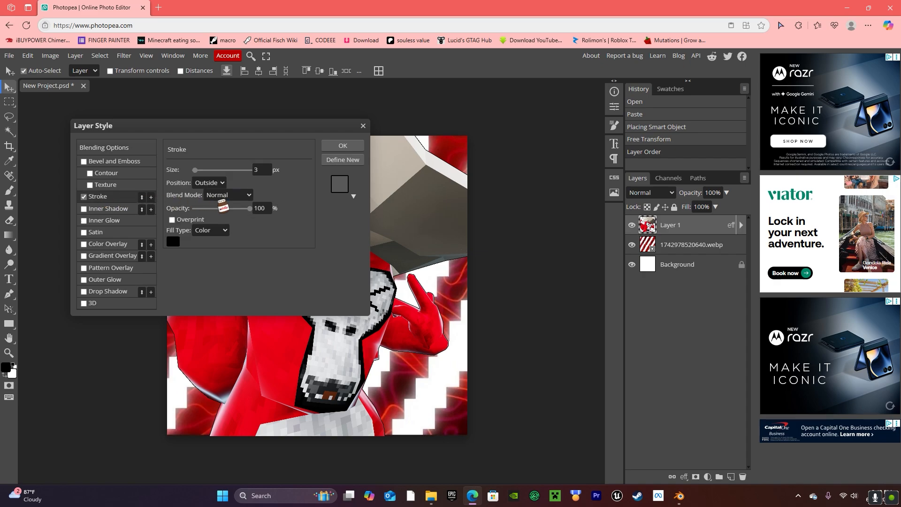
left_click_drag(199, 171, 237, 173)
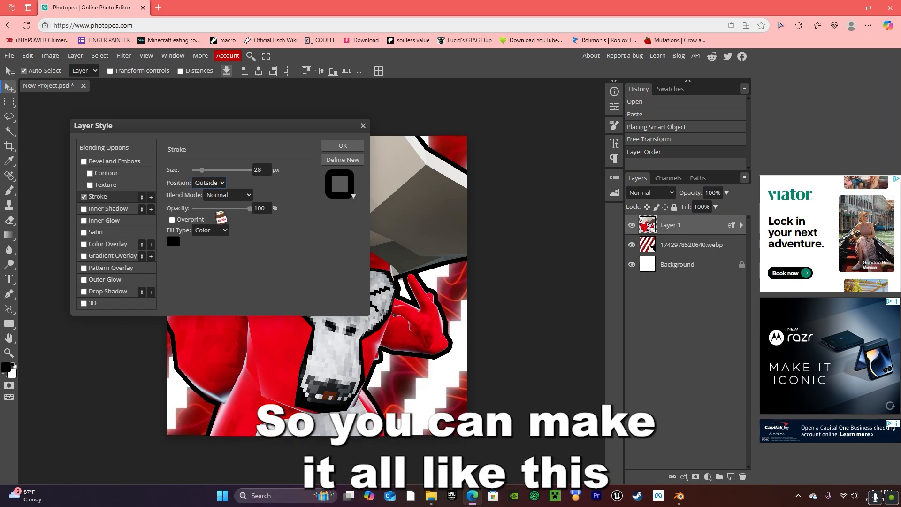
mouse_move(249, 208)
left_mouse_down()
mouse_move(227, 213)
mouse_move(263, 215)
left_mouse_up()
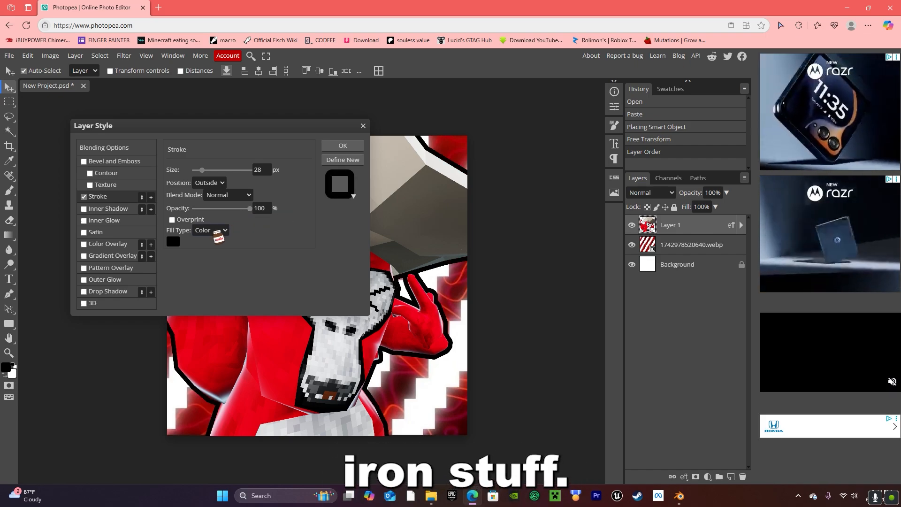
left_click(352, 146)
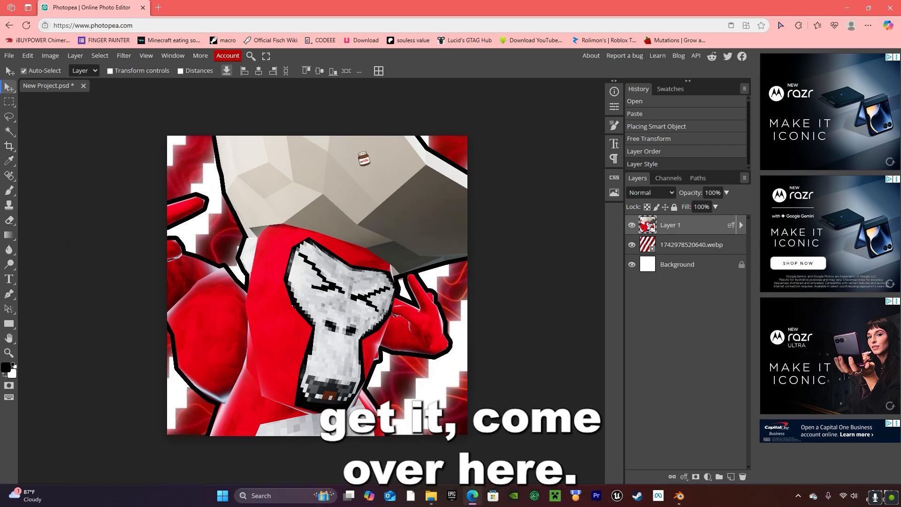
Open the PNG export settings for the project and fit the whole picture in the preview
left_click(9, 55)
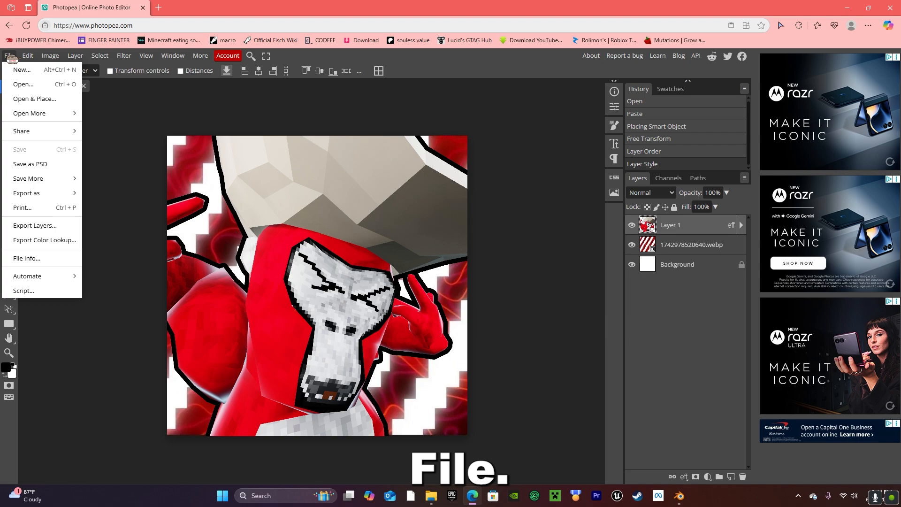
mouse_move(47, 193)
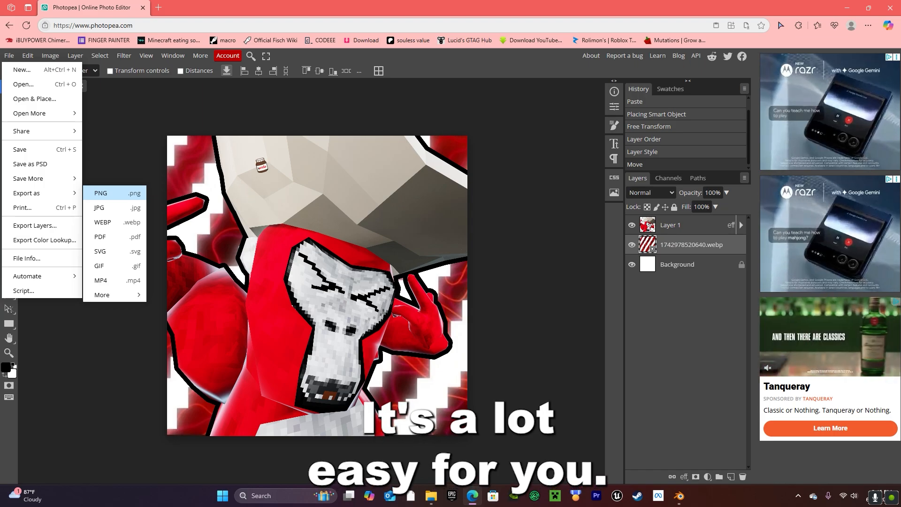
left_click(126, 196)
scroll(204, 217, "down", 5)
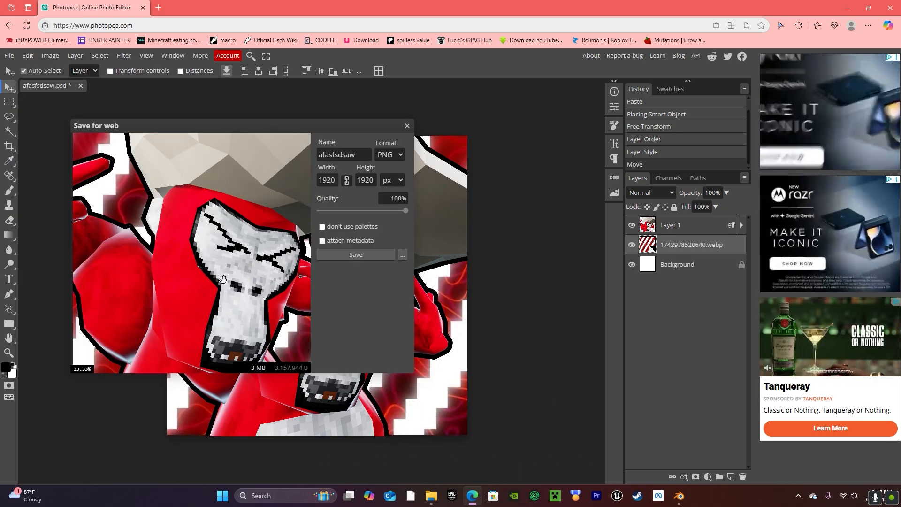
left_click_drag(204, 217, 132, 232)
scroll(152, 231, "up", 1)
Try an export size of 100 × 100 px and examine the image quality in the preview
left_click(329, 181)
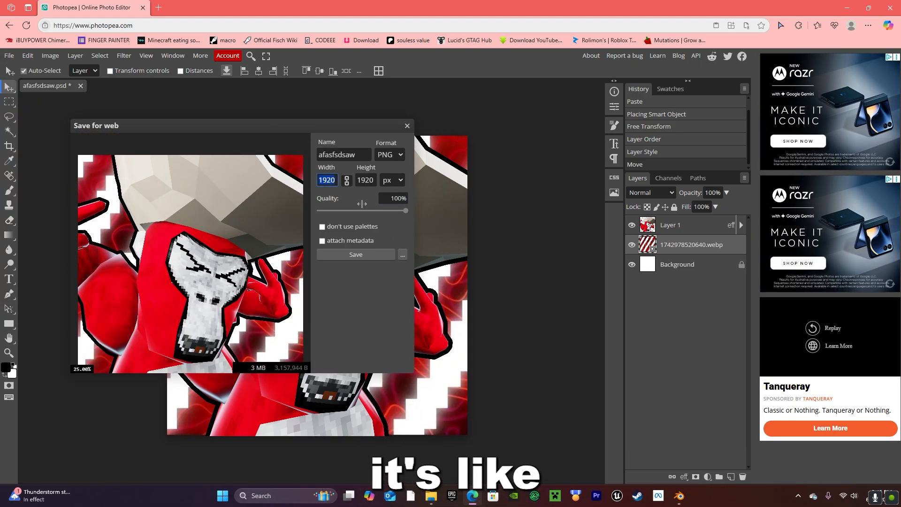
left_click(372, 180)
type("1")
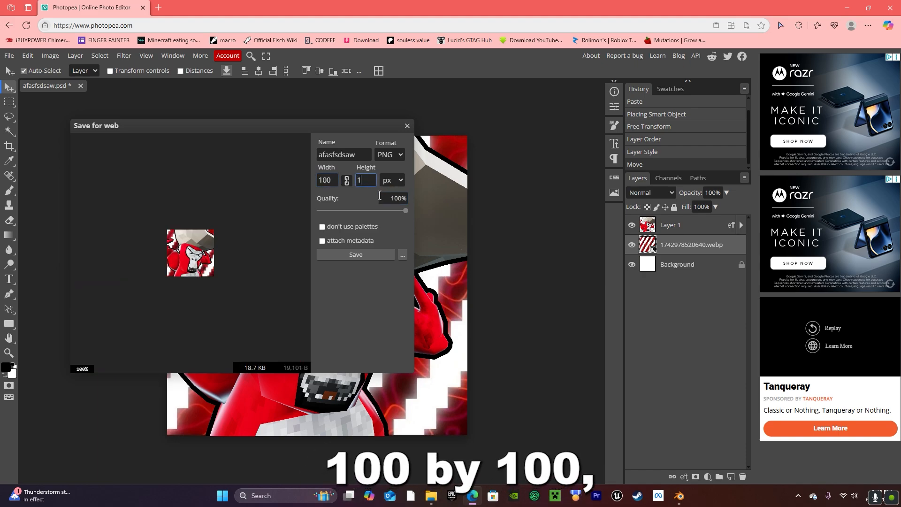
scroll(213, 241, "up", 2)
scroll(194, 253, "down", 1)
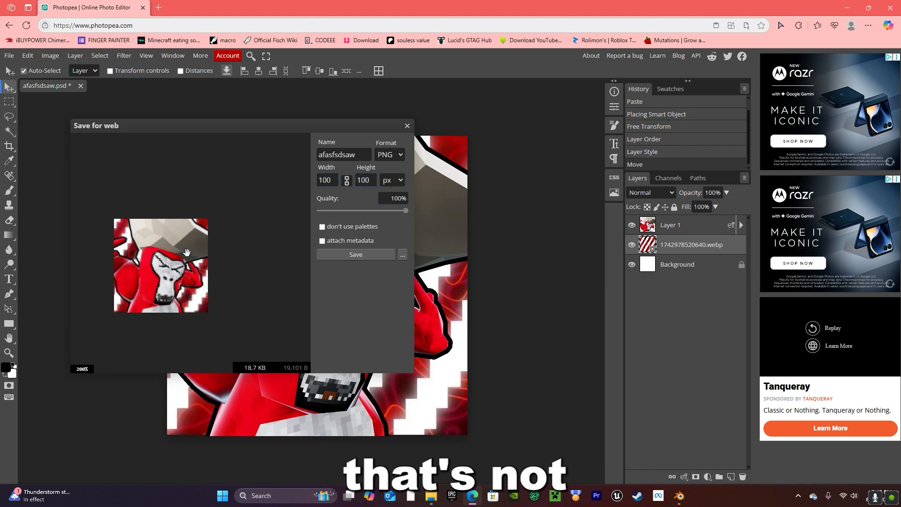
mouse_move(182, 248)
left_mouse_down()
mouse_move(204, 221)
mouse_move(208, 230)
mouse_move(174, 244)
mouse_move(193, 247)
left_mouse_up()
scroll(195, 234, "up", 1)
scroll(201, 229, "up", 2)
scroll(193, 248, "down", 1)
scroll(263, 210, "up", 1)
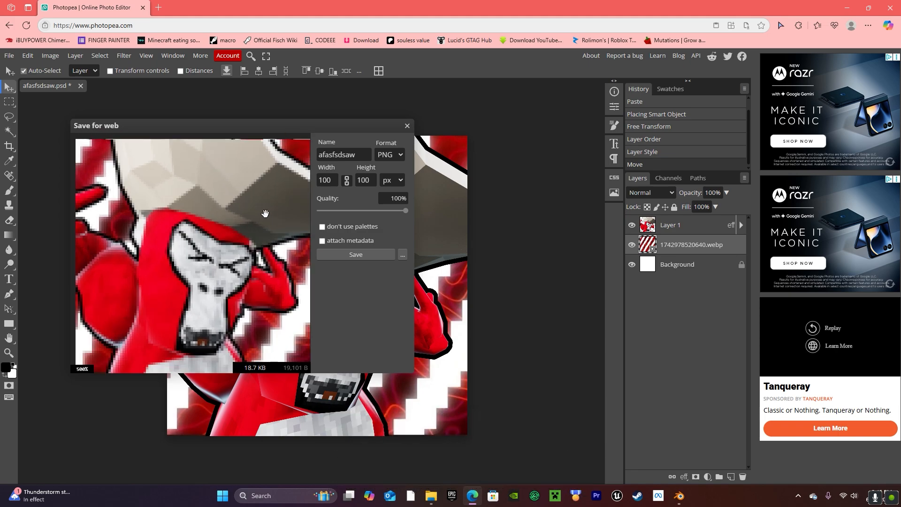
scroll(229, 216, "down", 2)
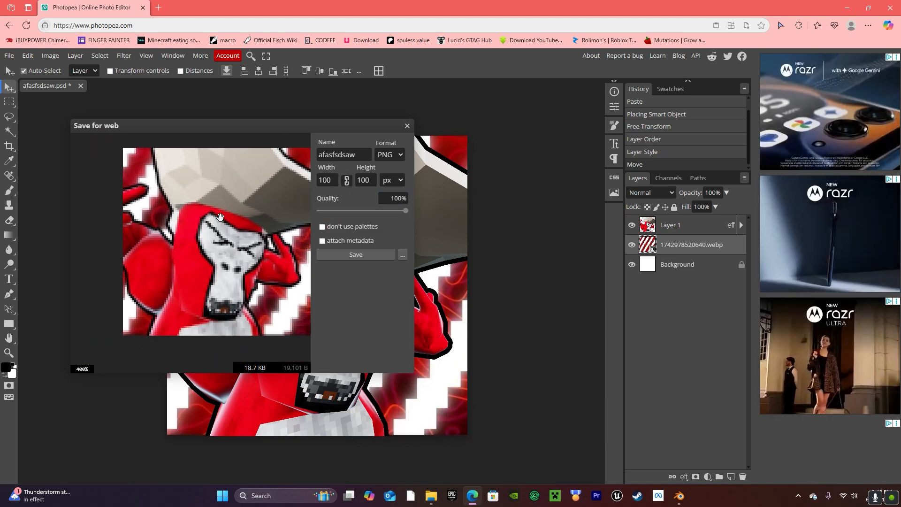
left_click_drag(229, 216, 207, 237)
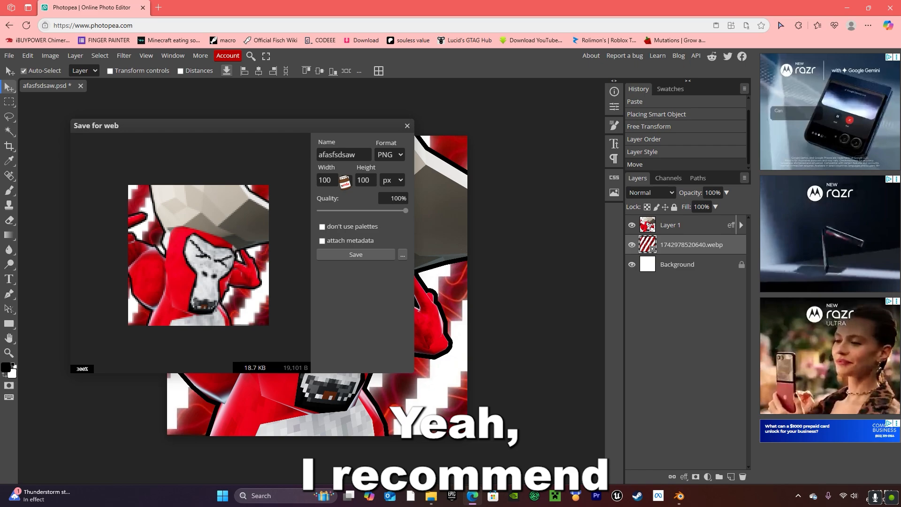
Set the PNG export size to 1920 × 1920 px and check the full picture in the preview
double_click(325, 180)
type("1920")
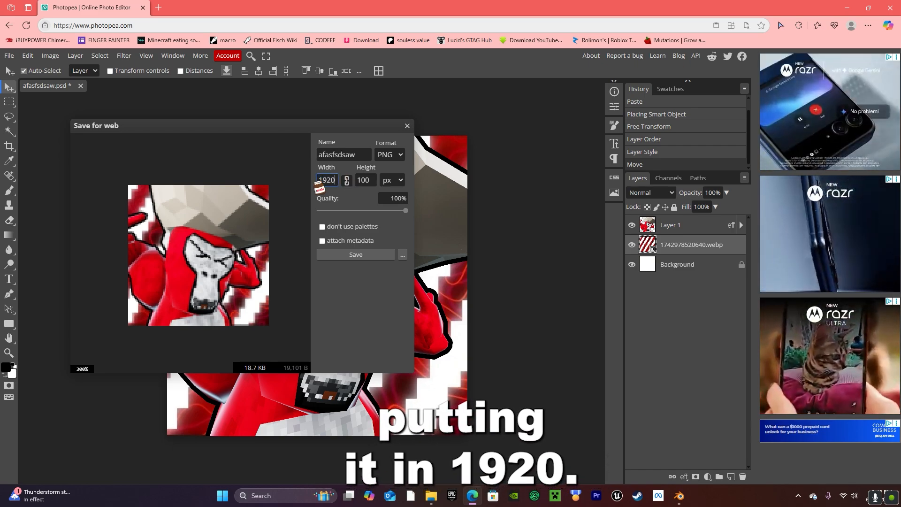
double_click(366, 181)
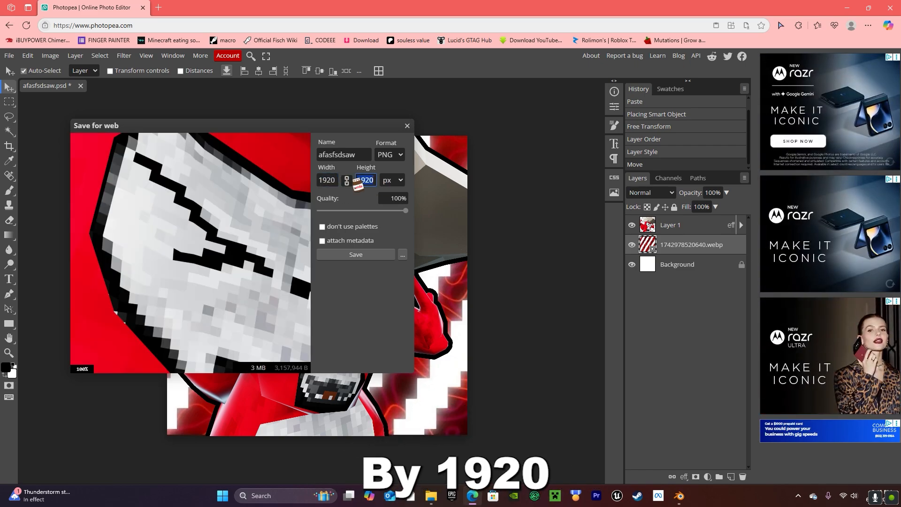
scroll(223, 260, "down", 3)
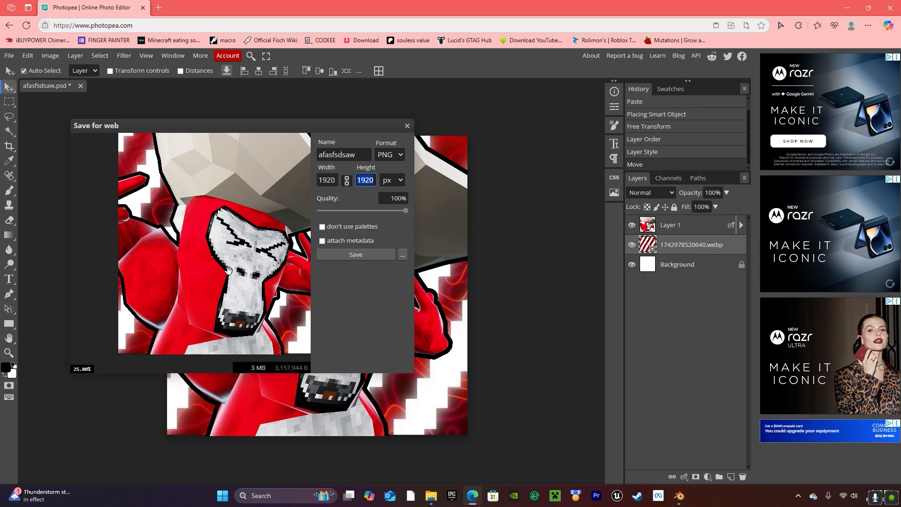
Set the PNG export size to 1000 × 1000 px and fit the whole picture in the preview
scroll(229, 270, "down", 1)
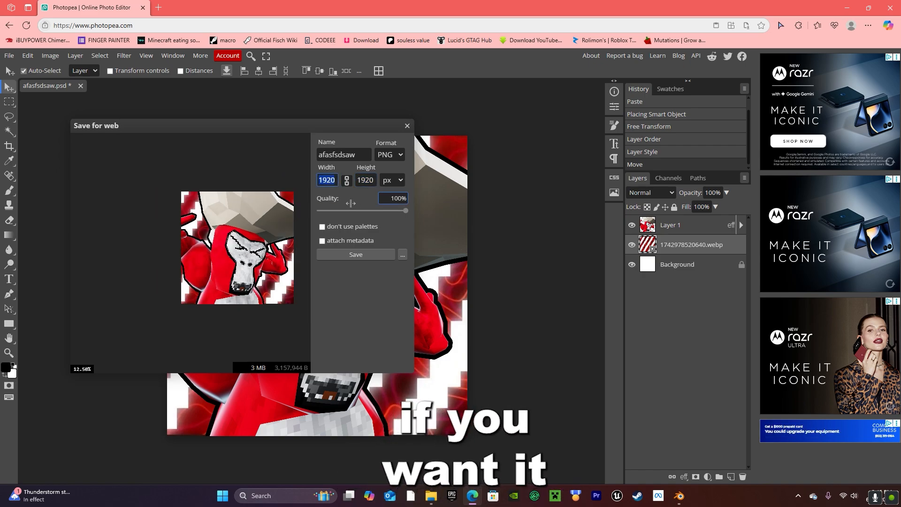
left_click(367, 180)
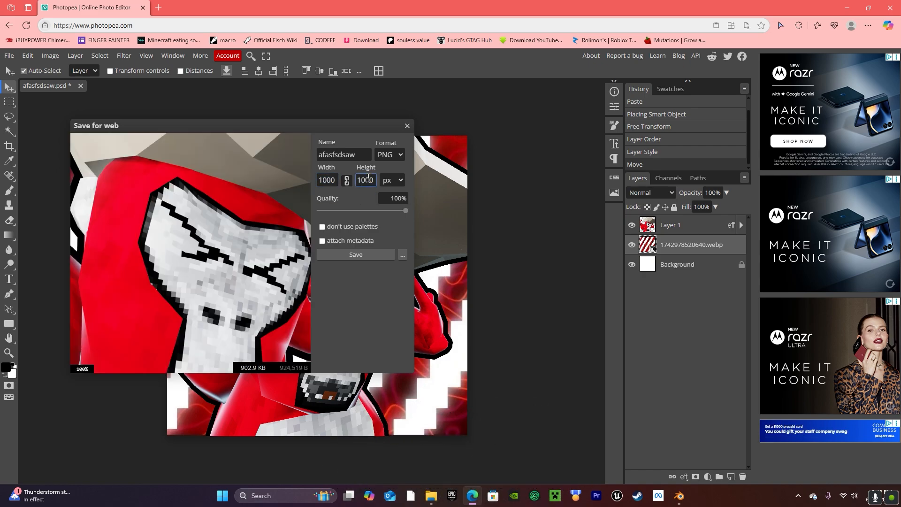
scroll(156, 288, "down", 3)
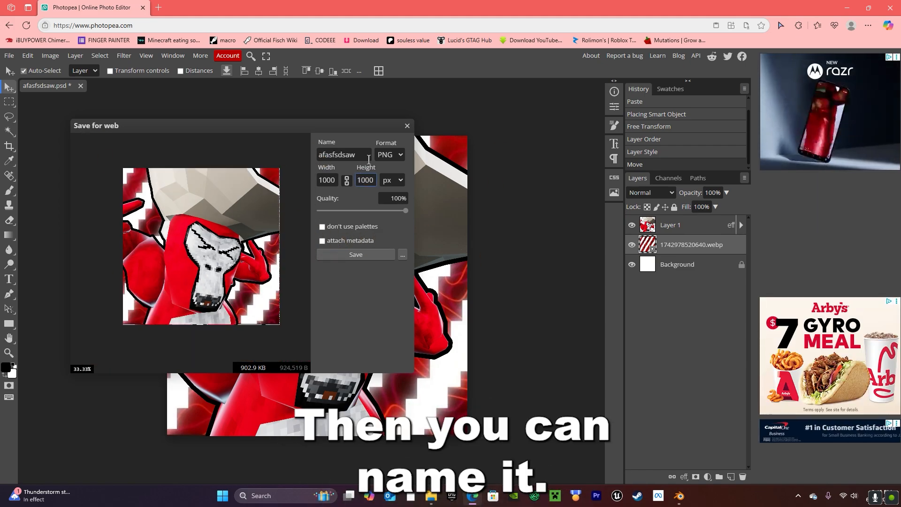
Name the export "pfp tutorial" and save the PNG
left_click_drag(367, 157, 320, 177)
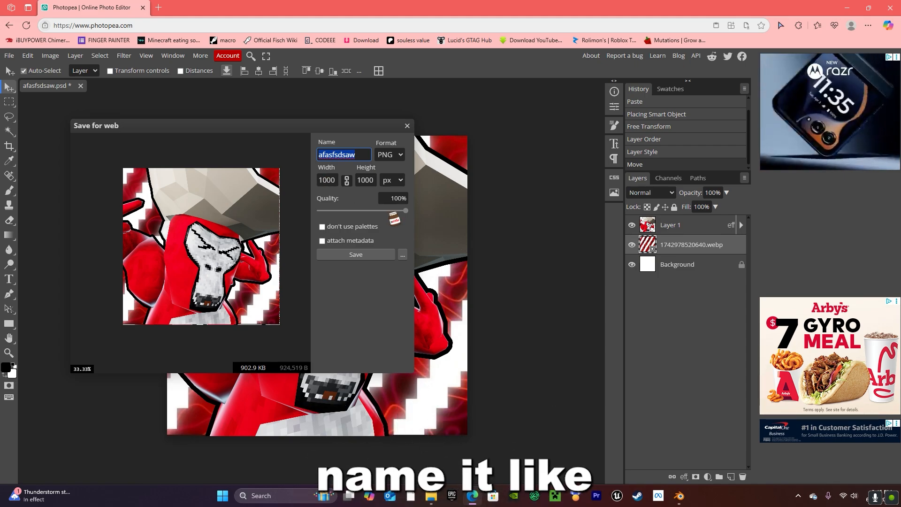
type("isudghiasdbf")
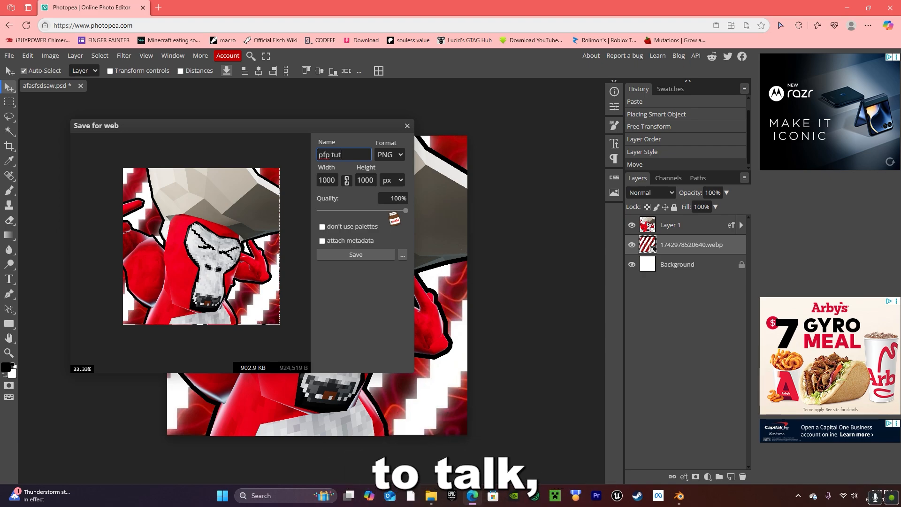
left_click(369, 254)
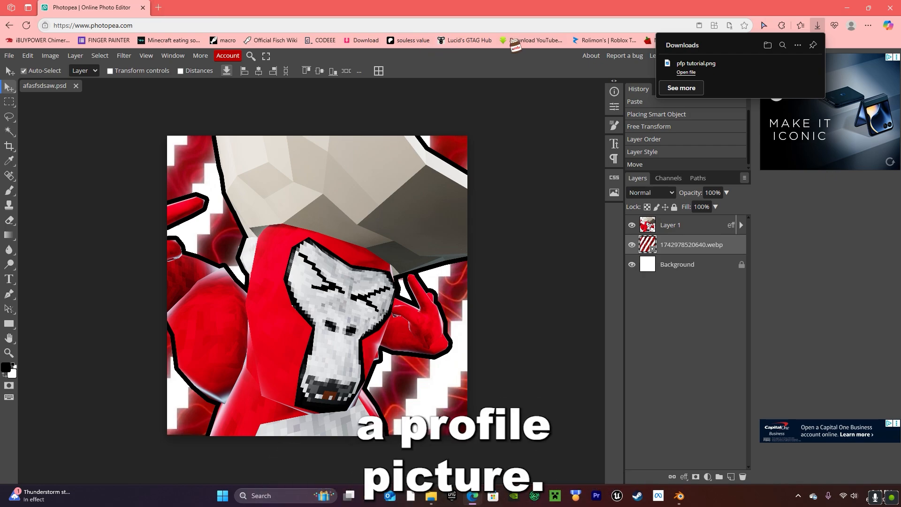
scroll(597, 323, "down", 1)
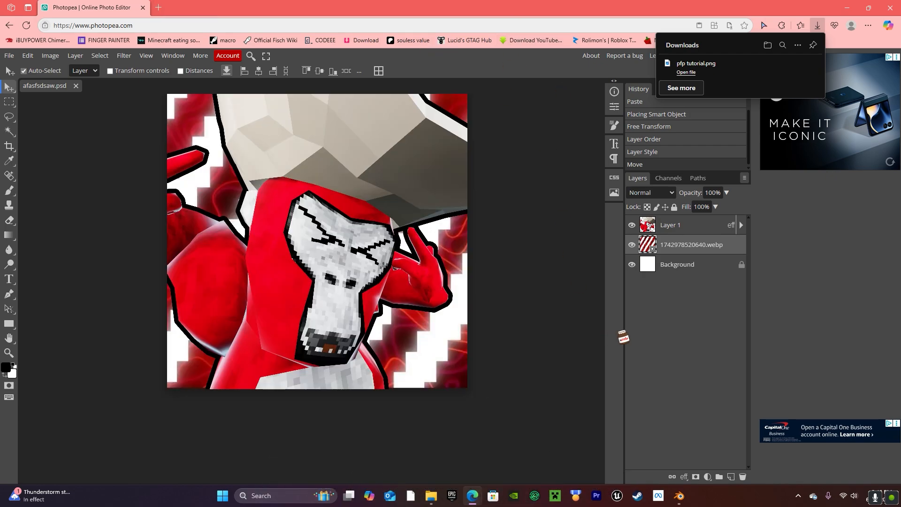
scroll(477, 276, "up", 1)
middle_click_drag(369, 264, 387, 254)
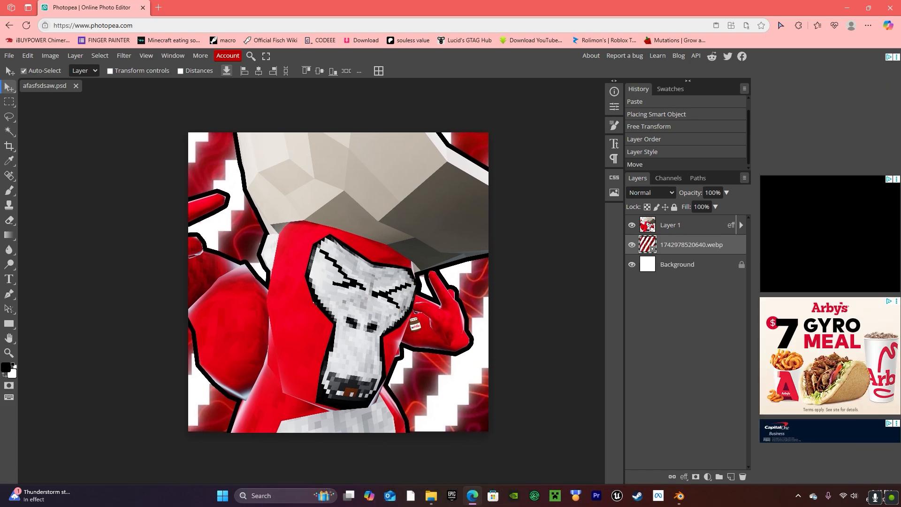
middle_click_drag(445, 335, 487, 324)
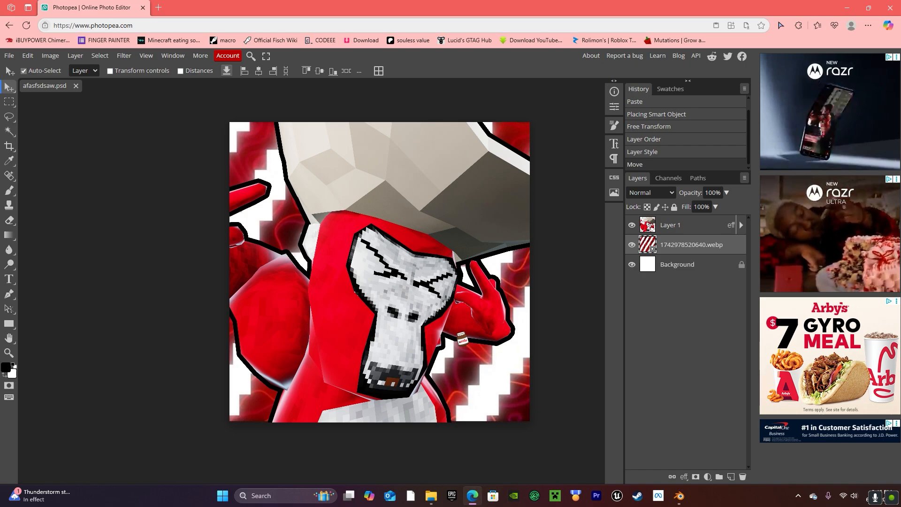
left_click(650, 226)
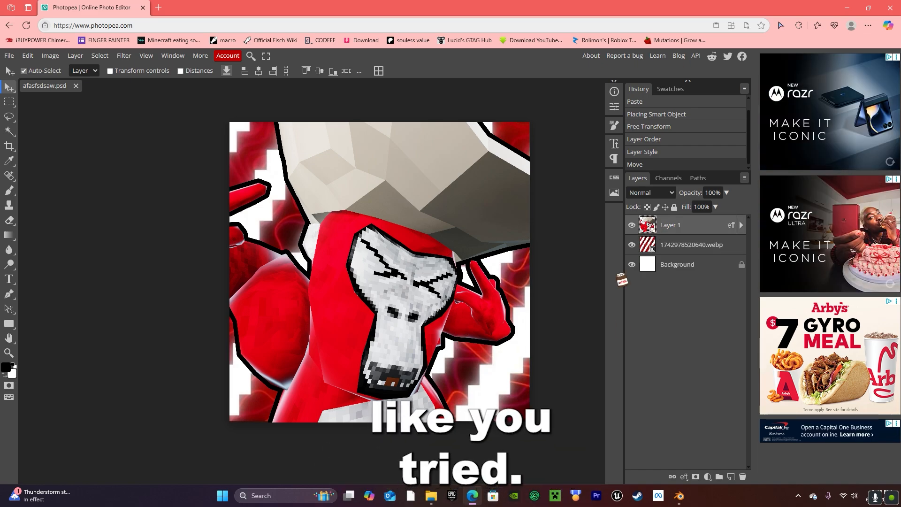
mouse_move(679, 495)
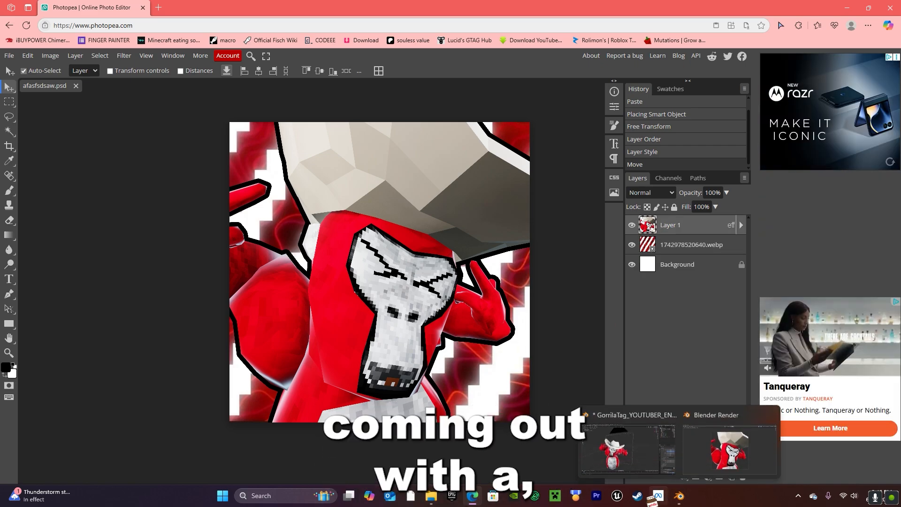